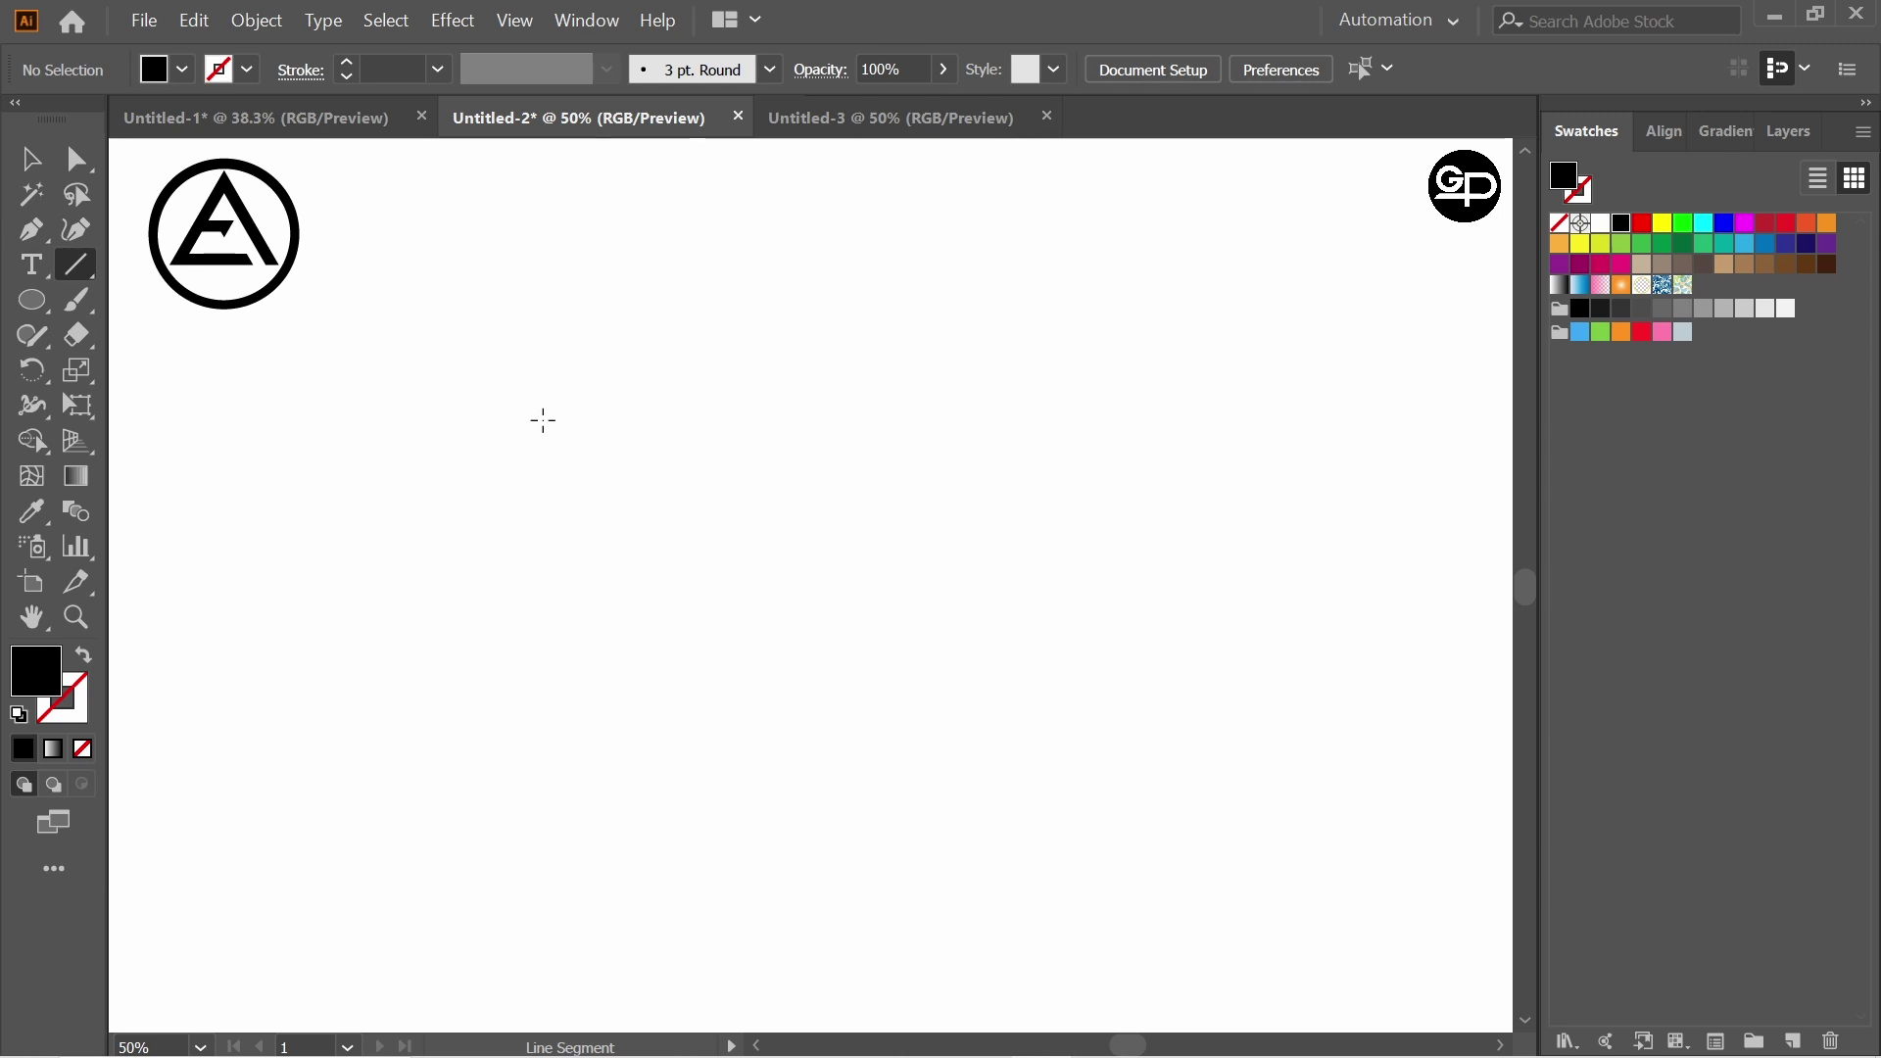
Draw a straight horizontal line across the upper middle of the artboard and give it a black stroke
drag(536, 407, 1175, 442)
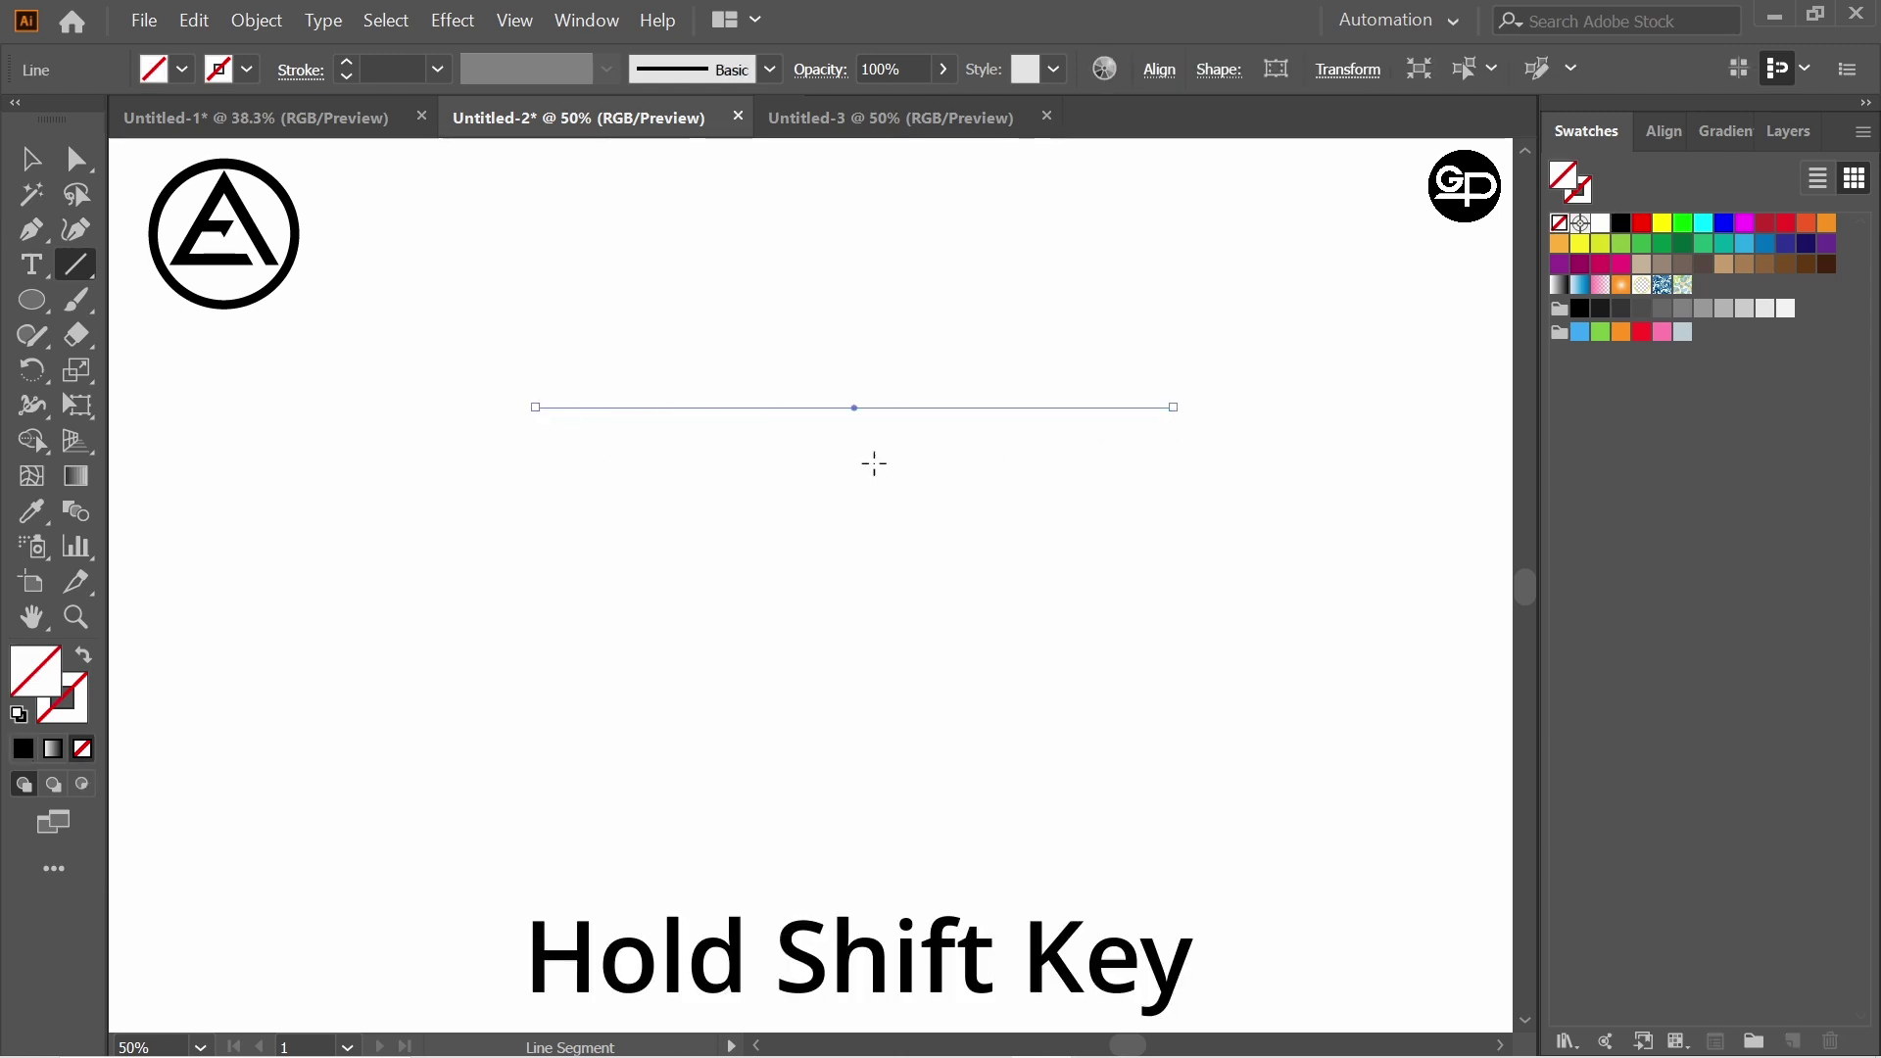
click(247, 68)
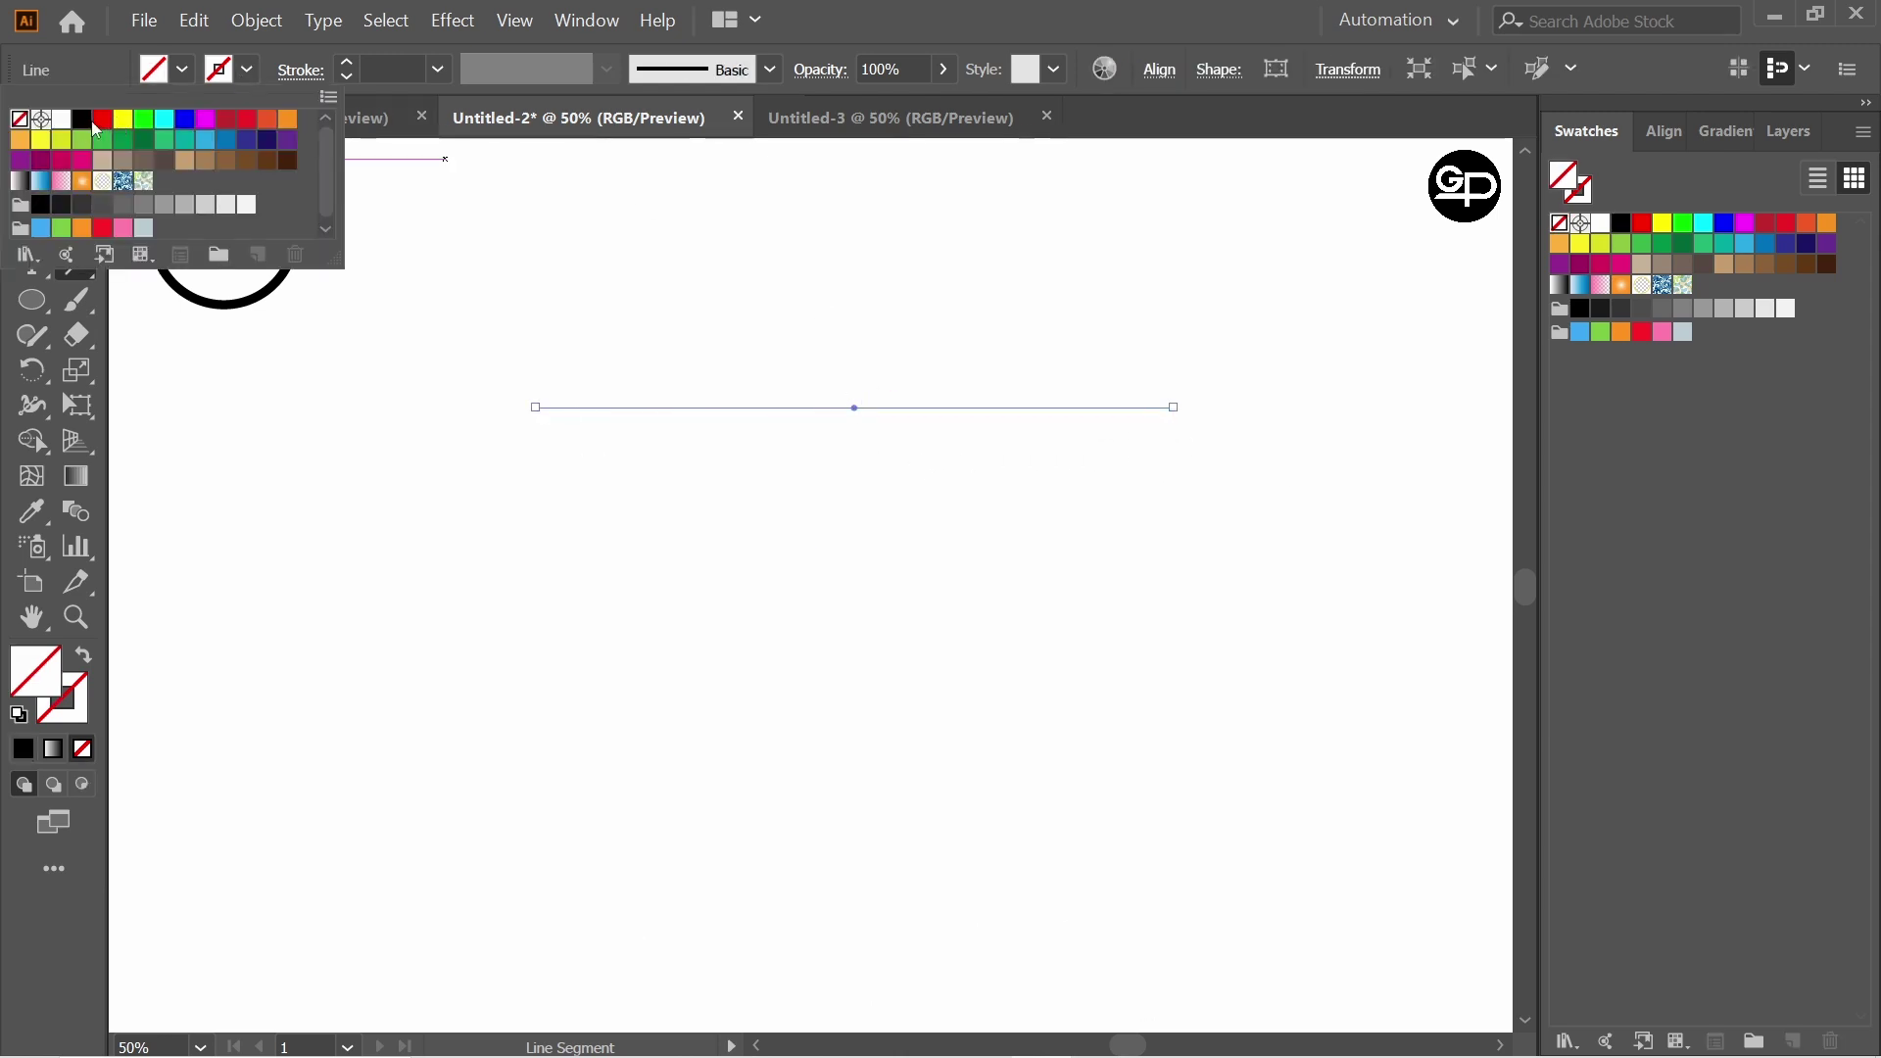
click(89, 121)
click(866, 339)
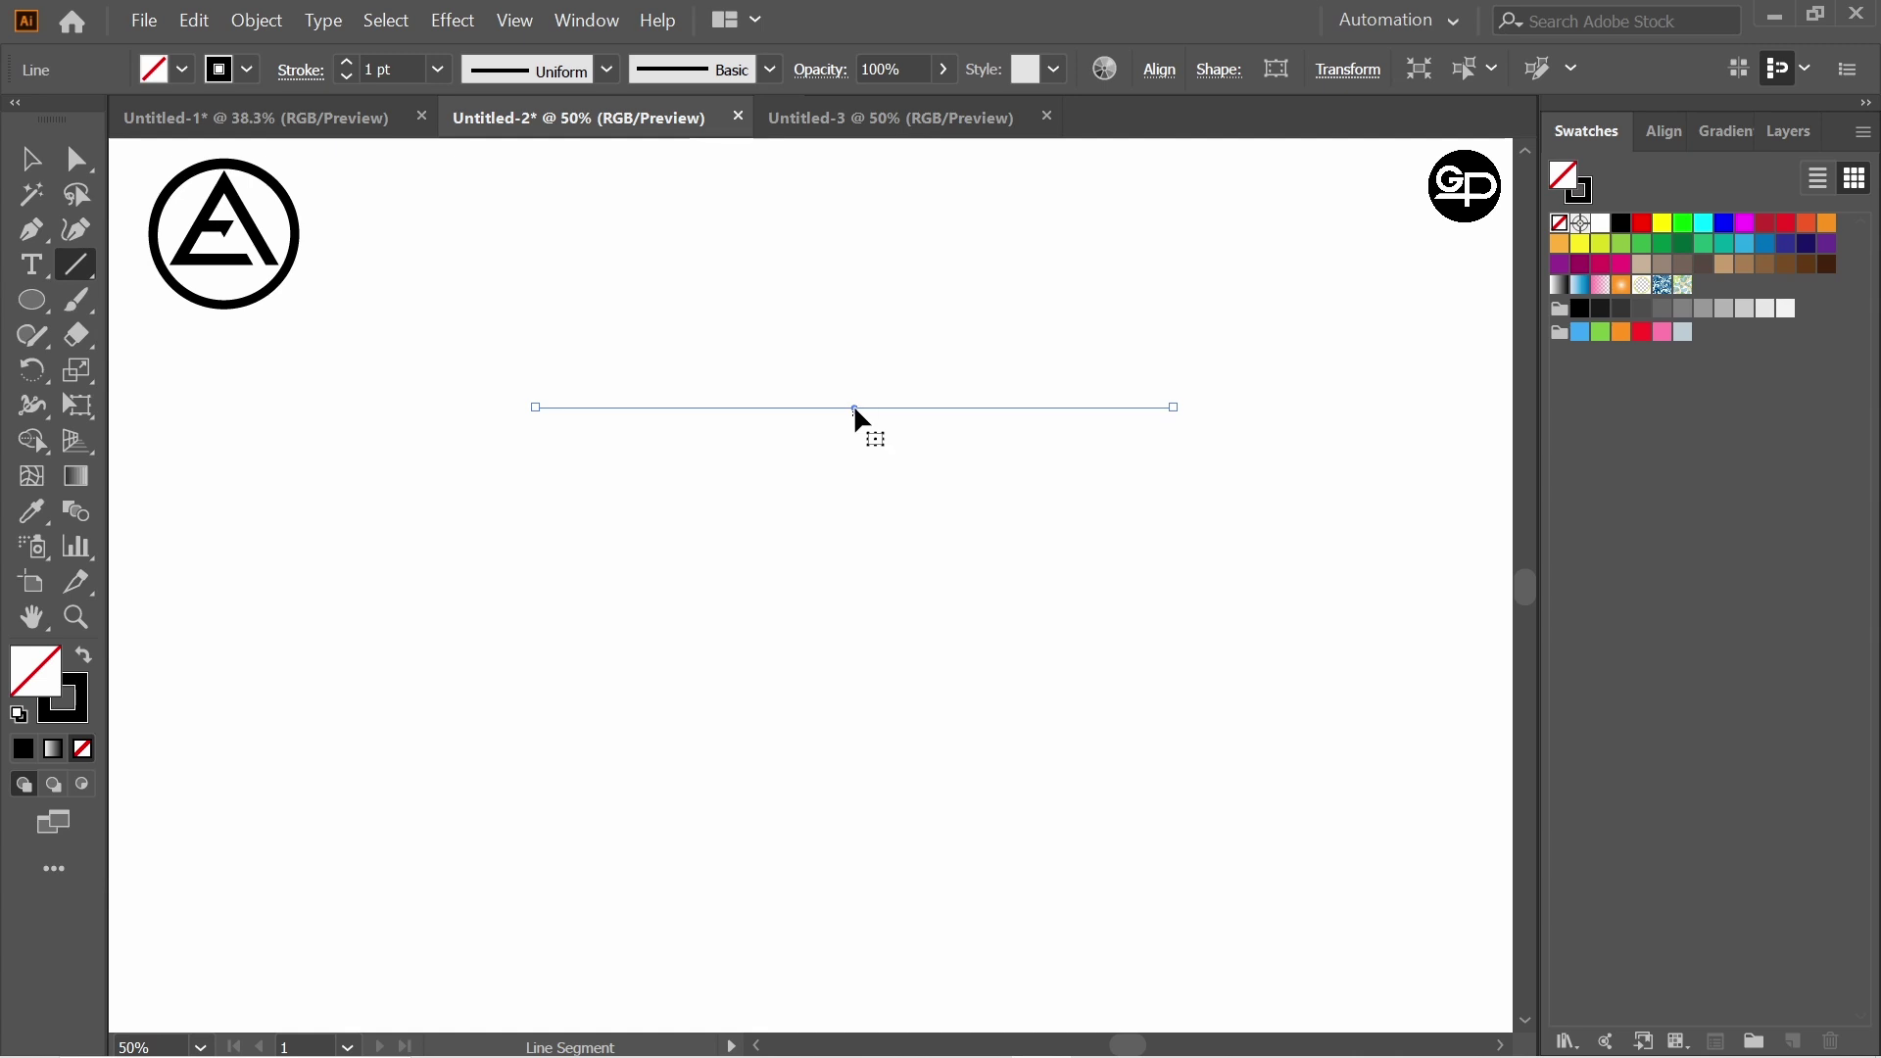
Duplicate the line a short distance below itself and repeat the duplication to build a stack of ten evenly spaced lines
drag(854, 407, 855, 442)
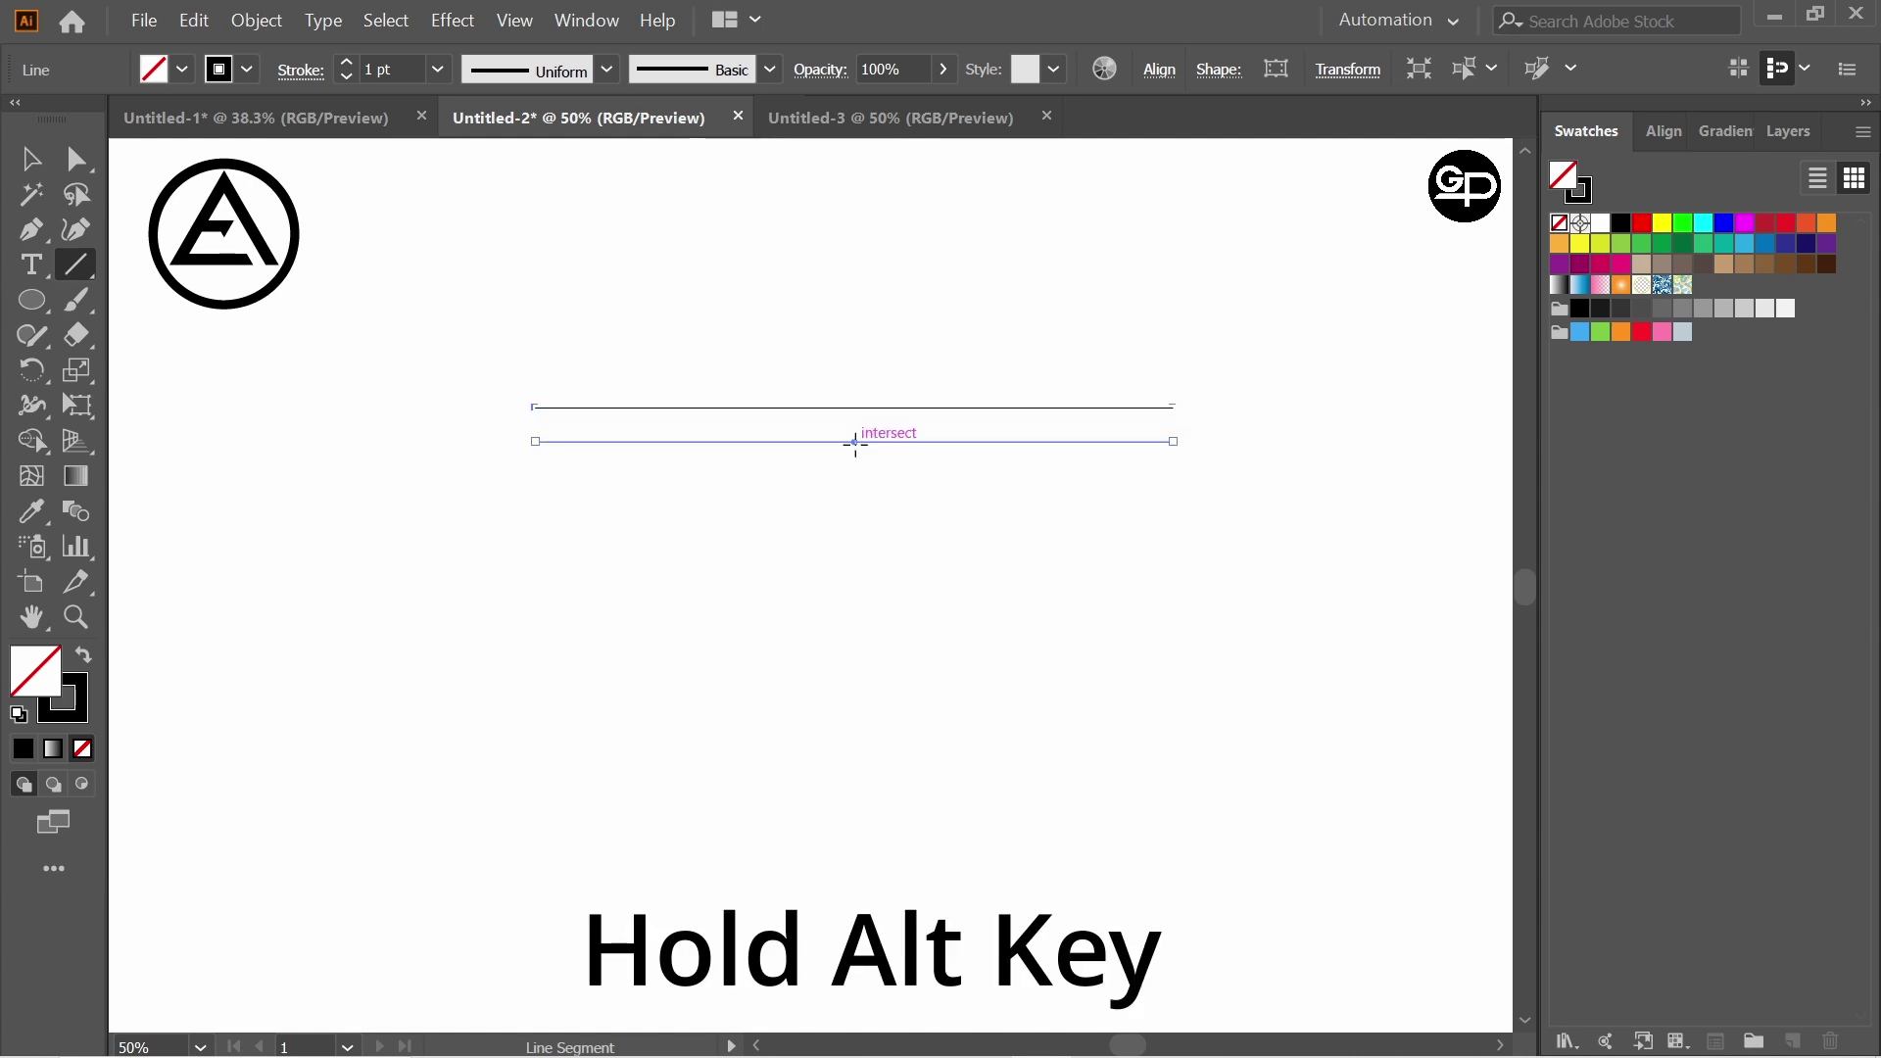
key(ctrl+d)
key(ctrl+d)
key(ctrl+d)
key(ctrl+d)
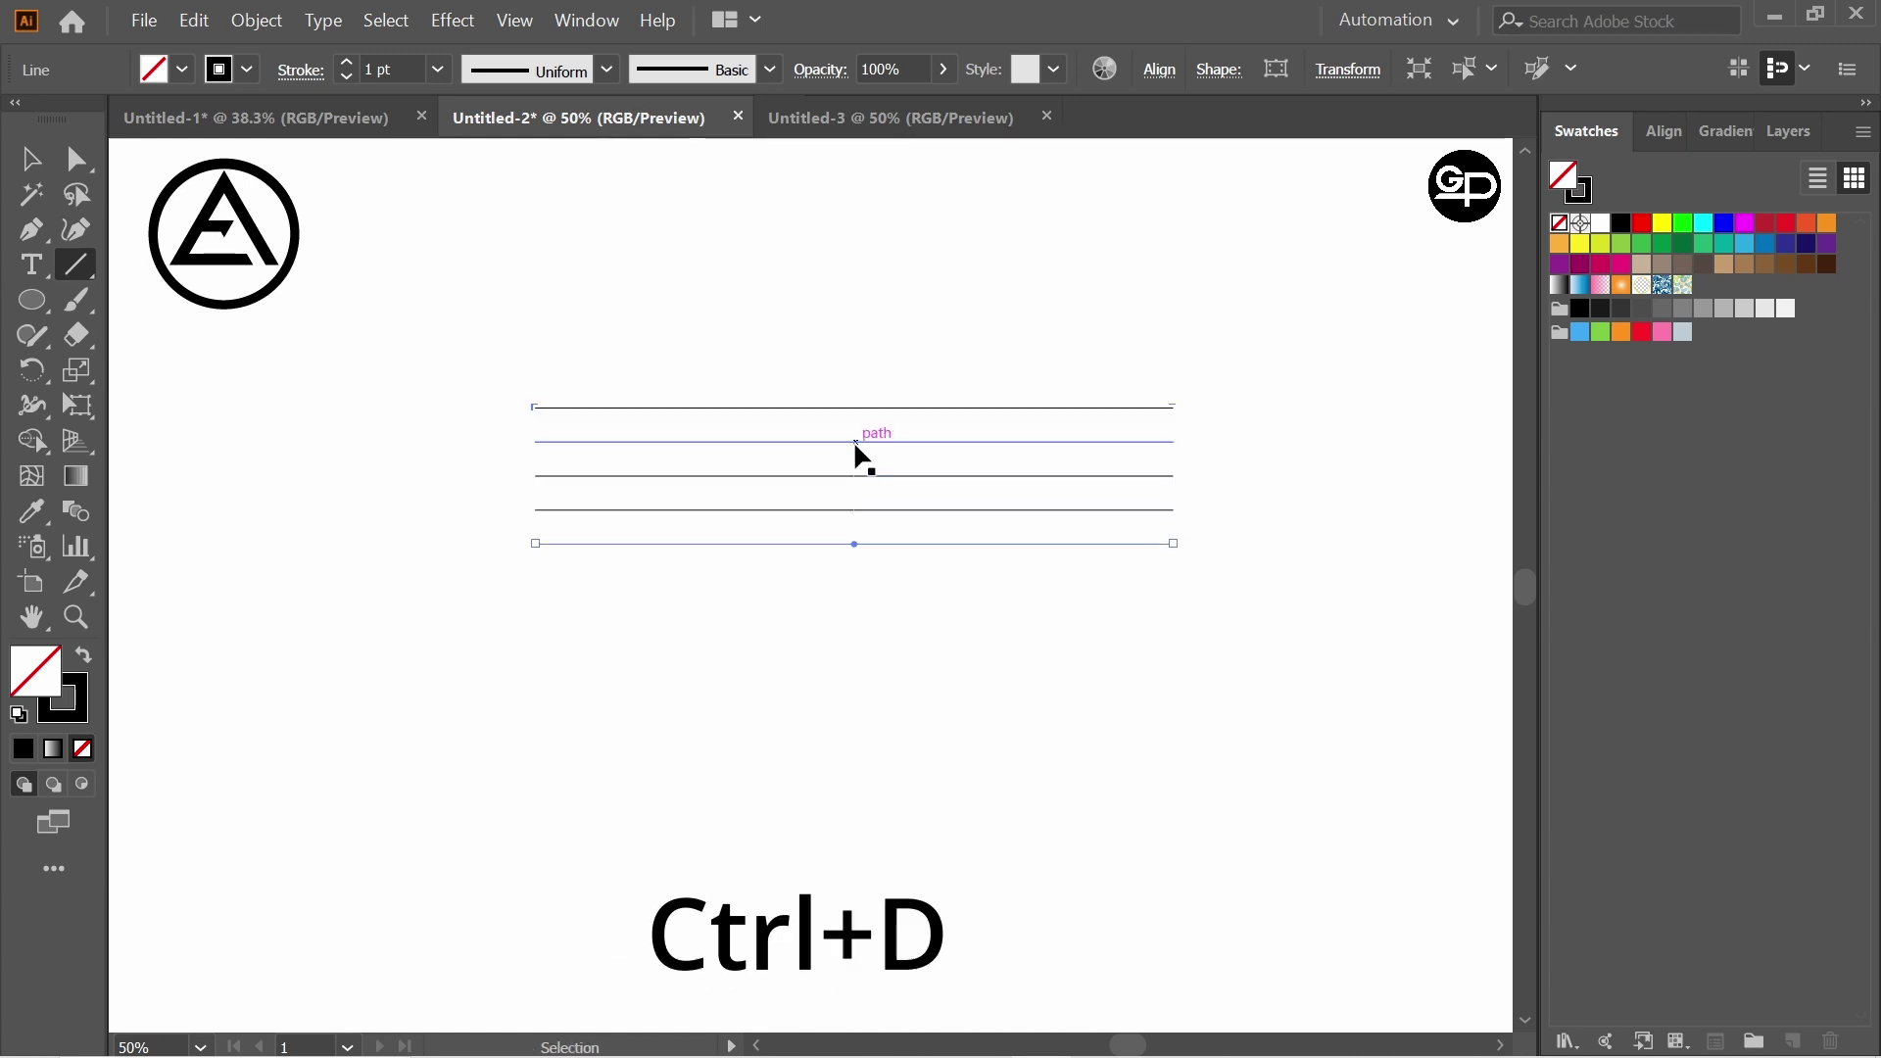
key(ctrl+d)
key(ctrl+d)
key(ctrl+d)
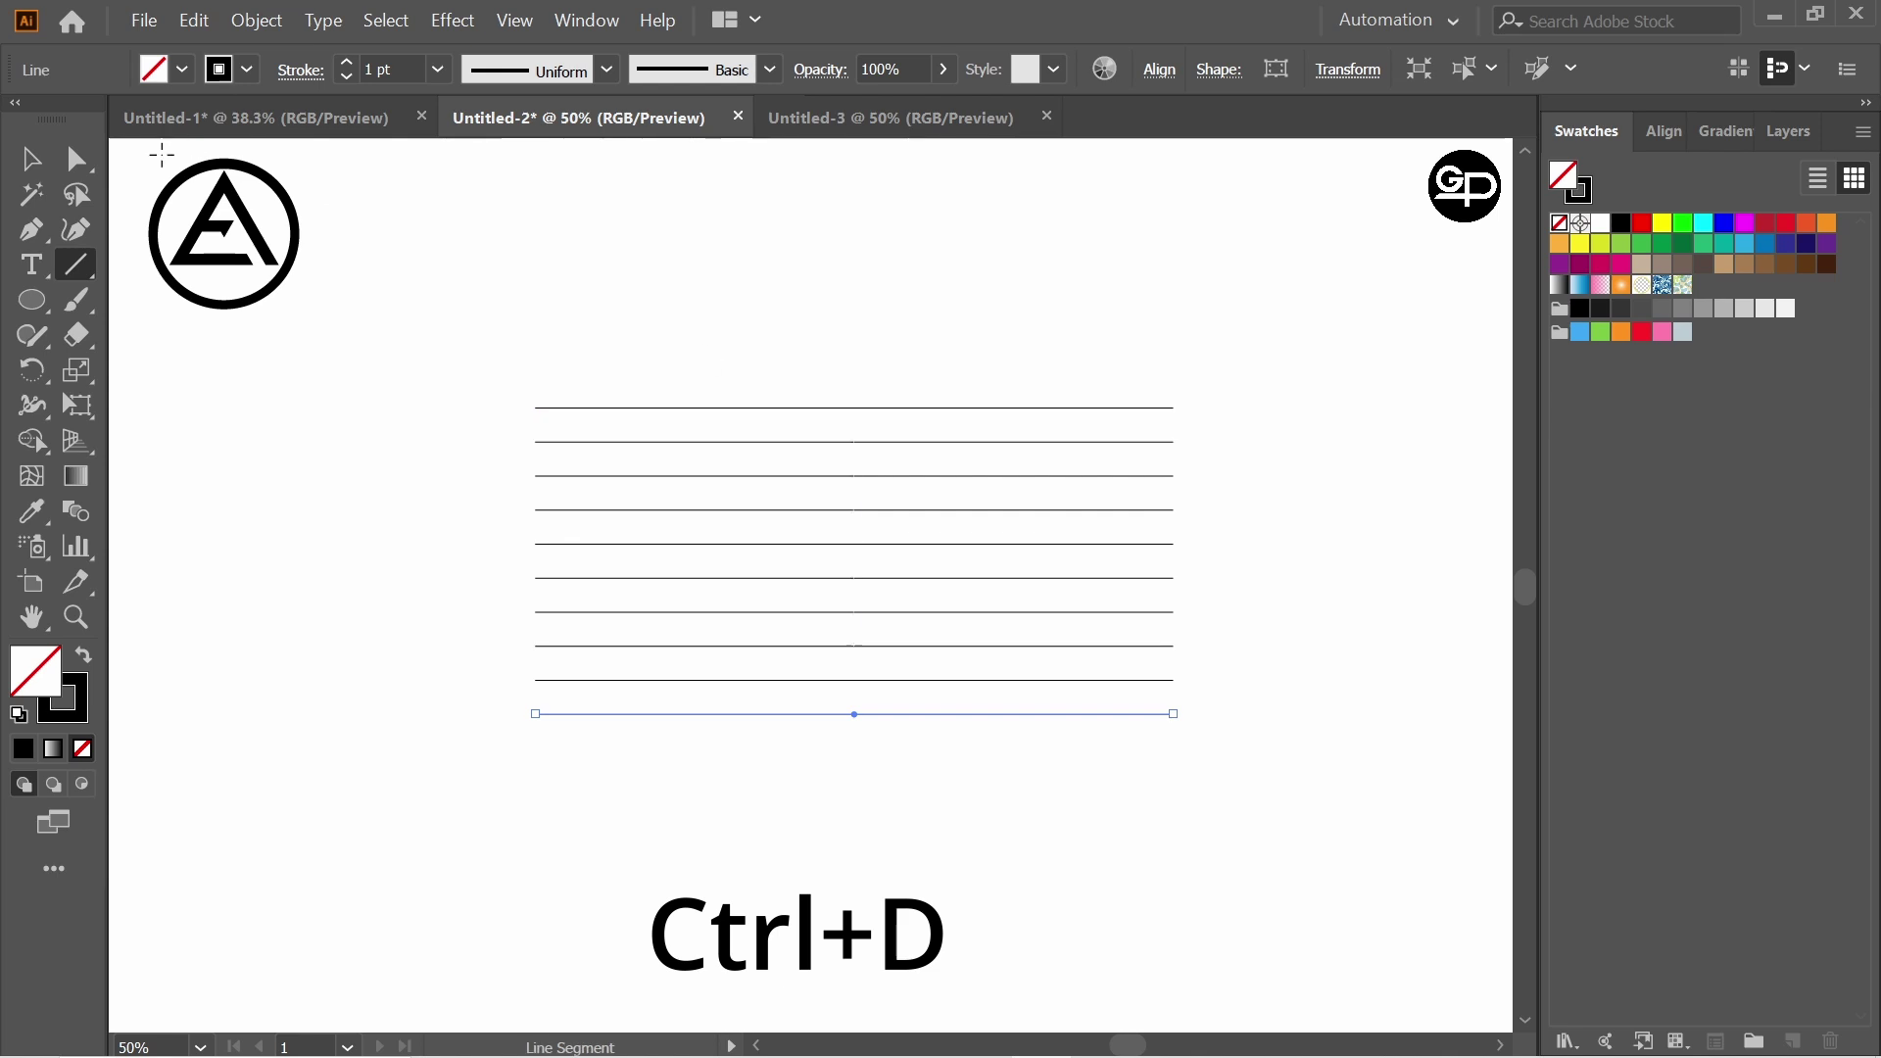
Select all ten horizontal lines and group them
click(32, 160)
drag(485, 321, 1234, 757)
key(ctrl+g)
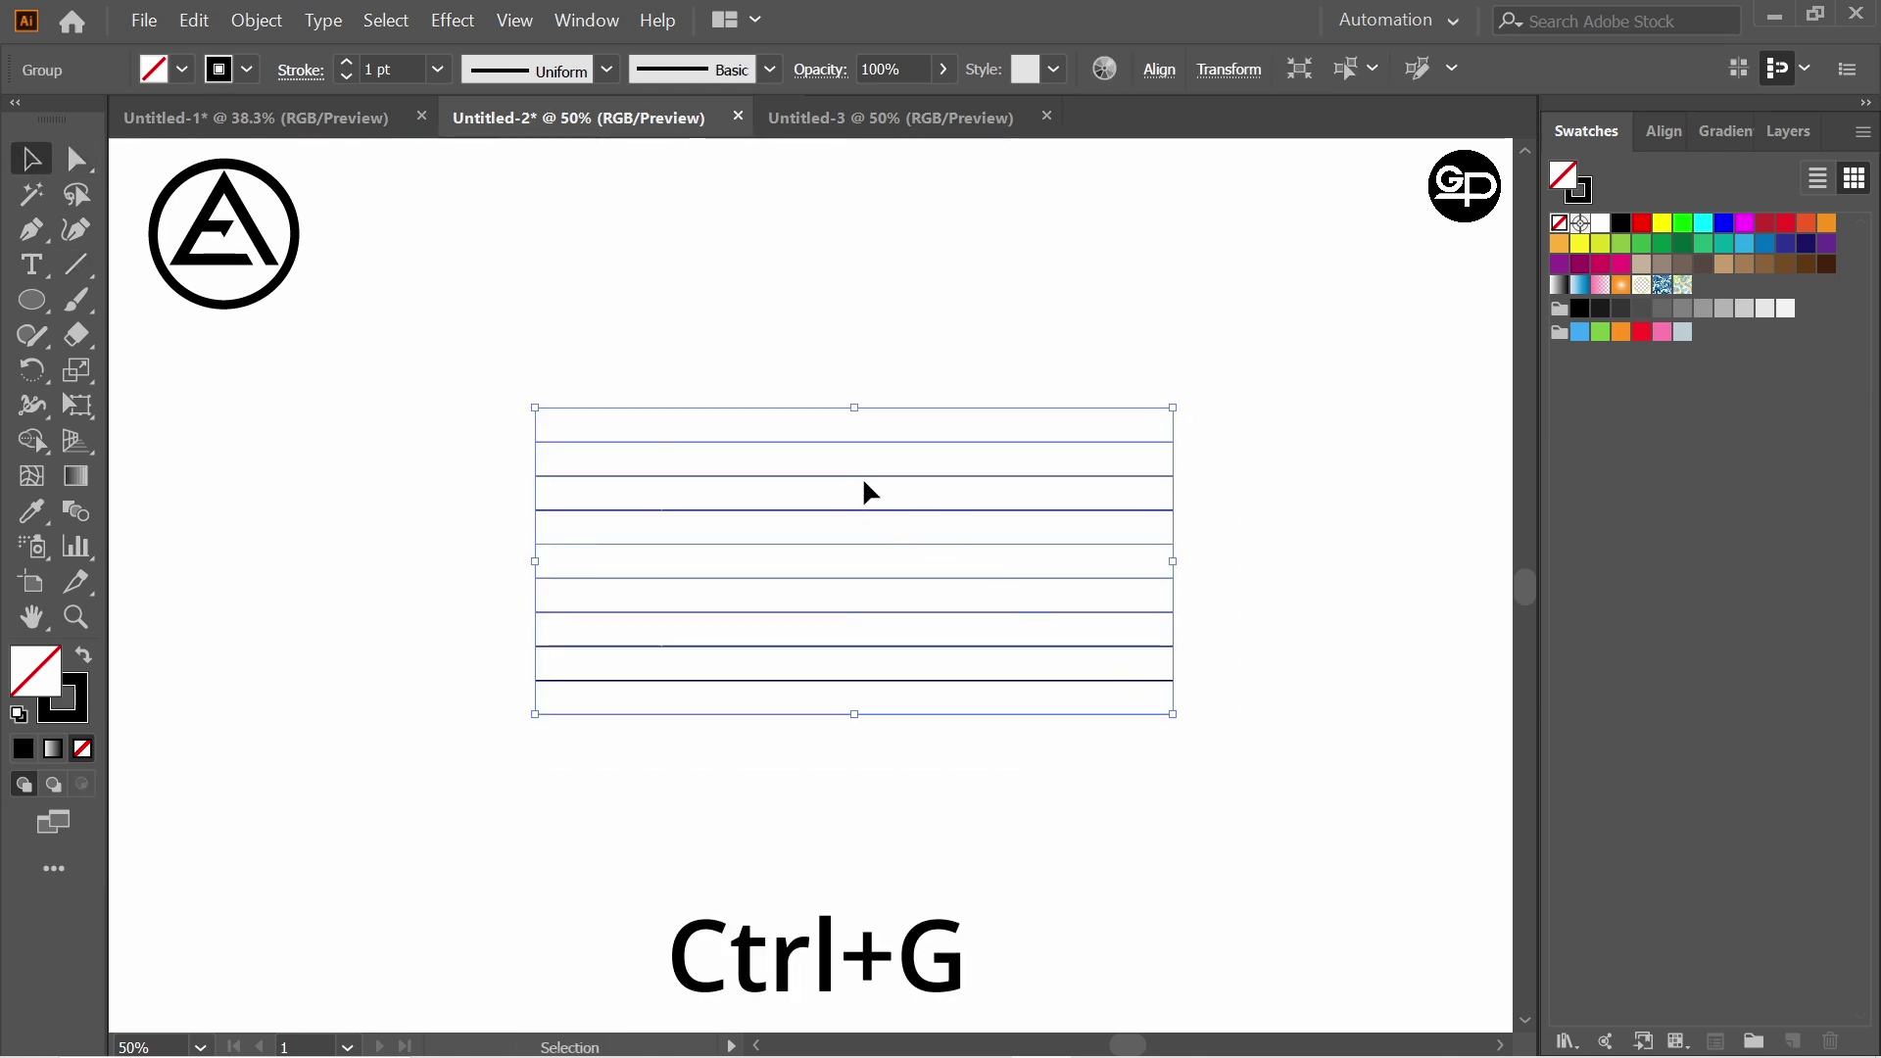
Create a copy of the line group rotated by 60°
right_click(871, 476)
mouse_move(980, 708)
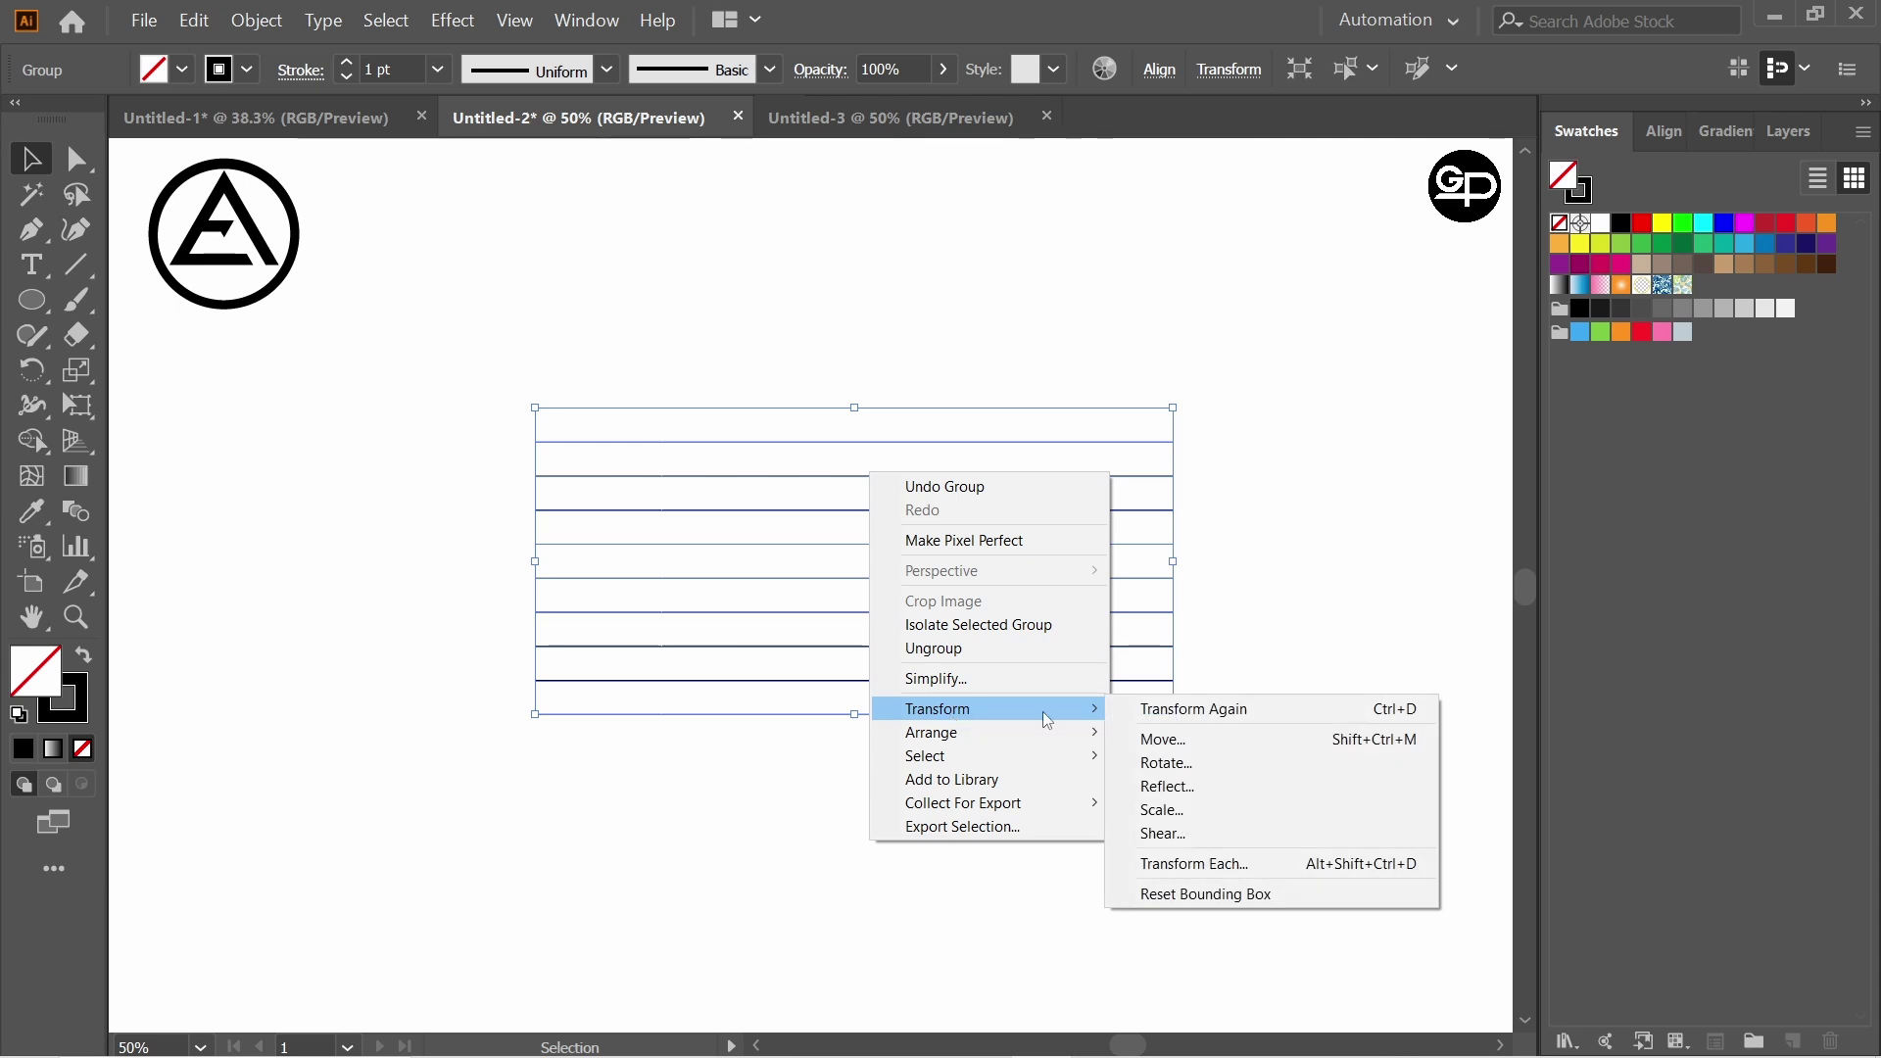
click(1171, 763)
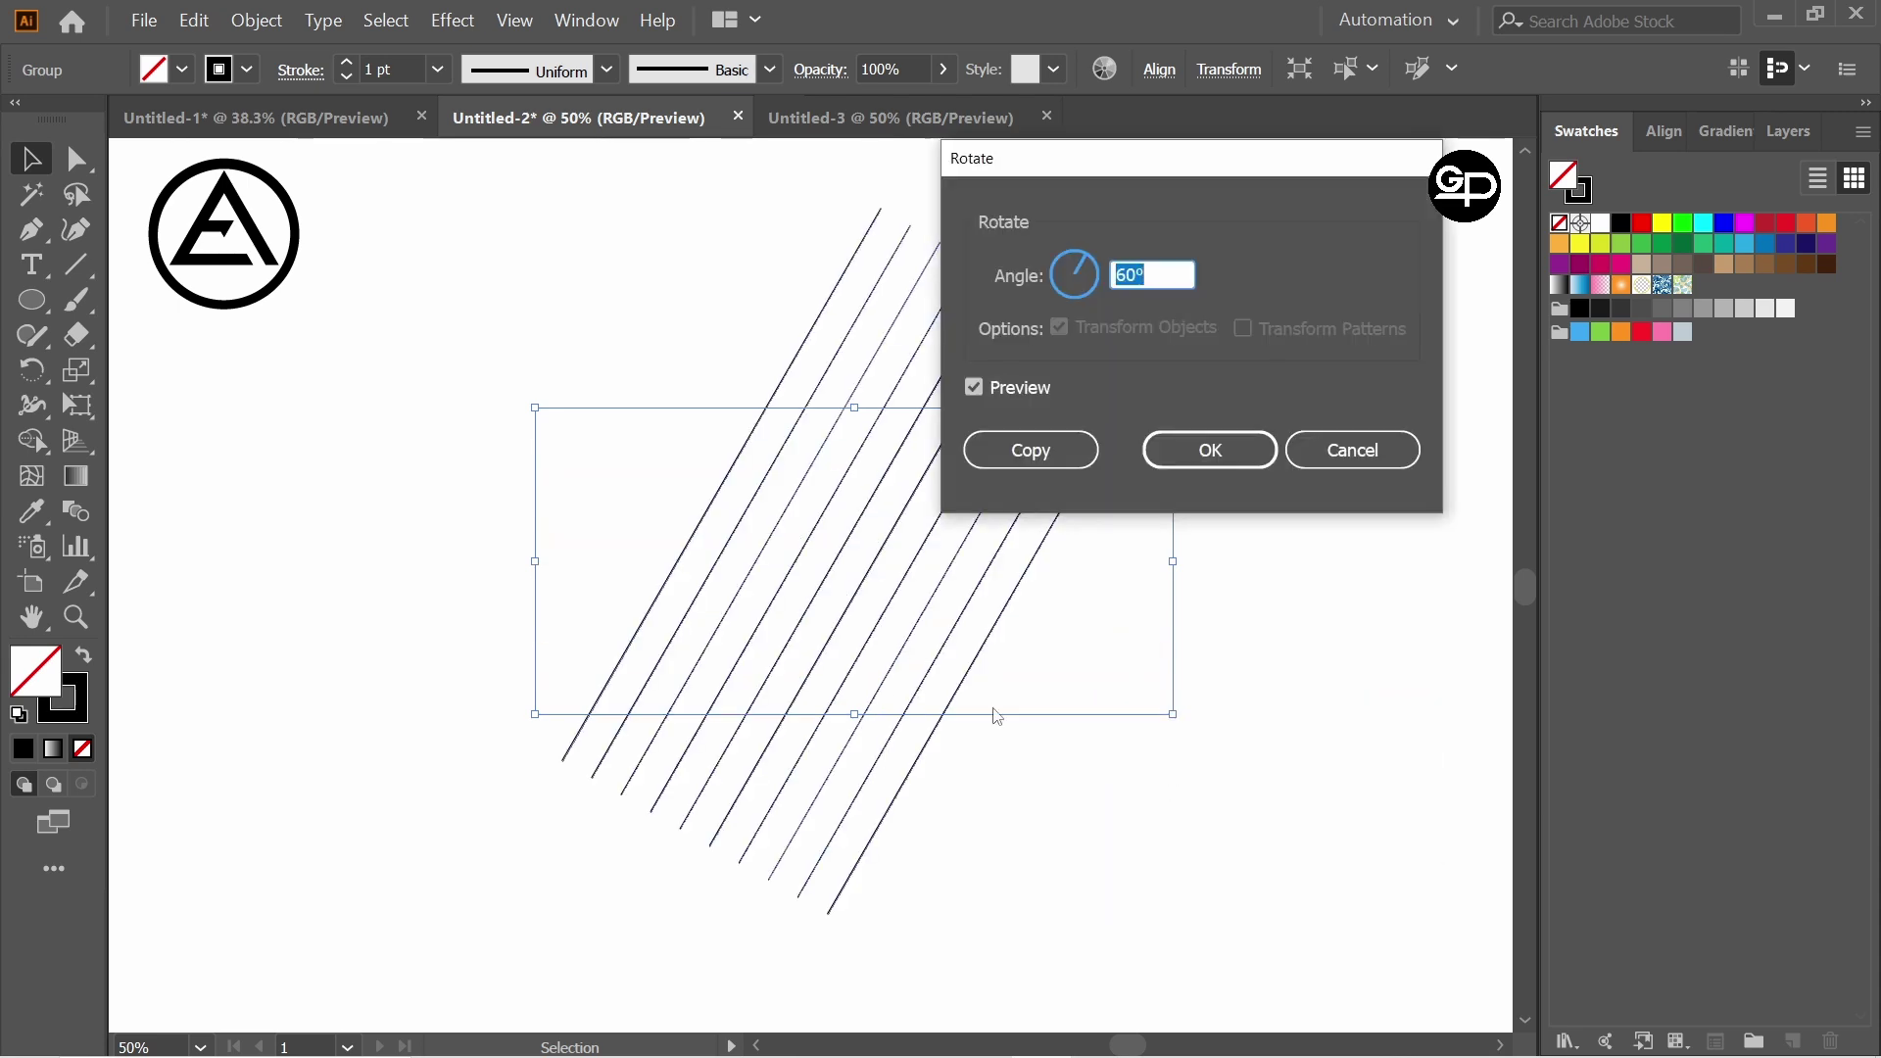
click(1034, 451)
Create a copy of the rotated line group reflected across the vertical axis to complete the triangular grid
right_click(902, 513)
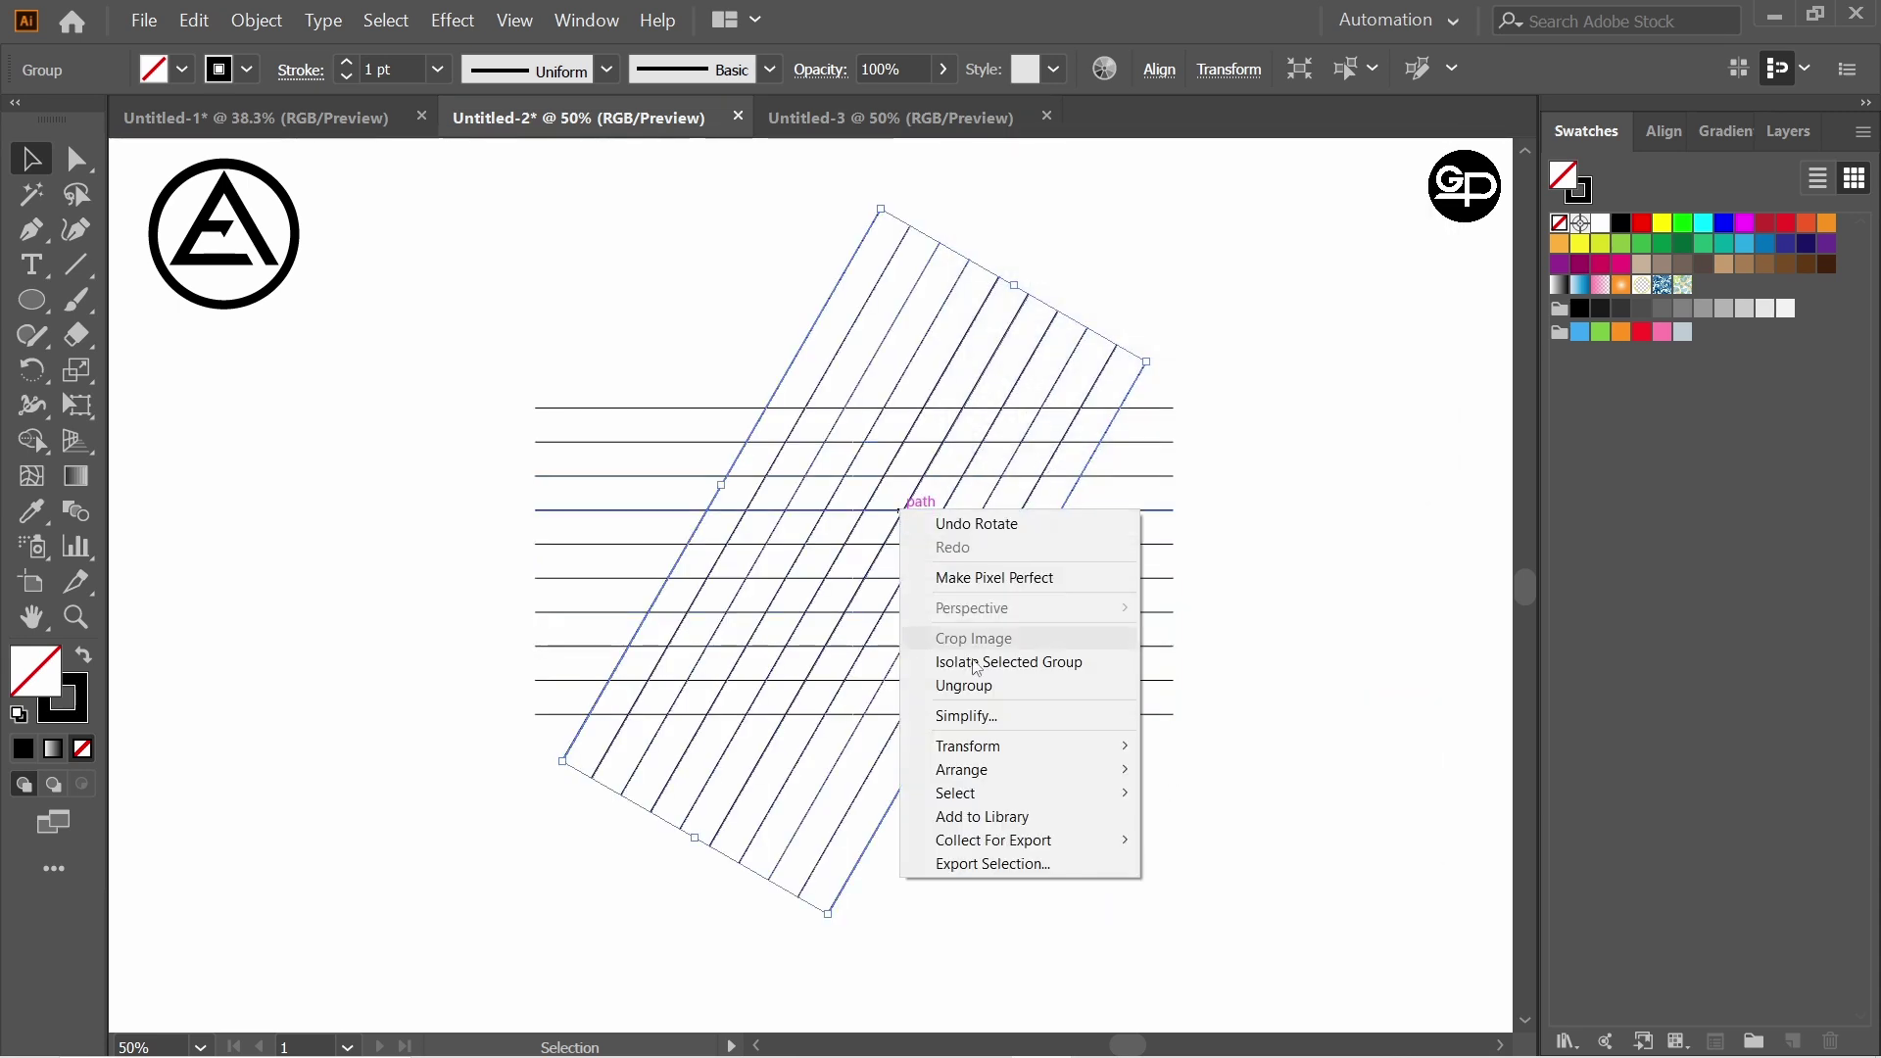
mouse_move(980, 746)
click(1223, 824)
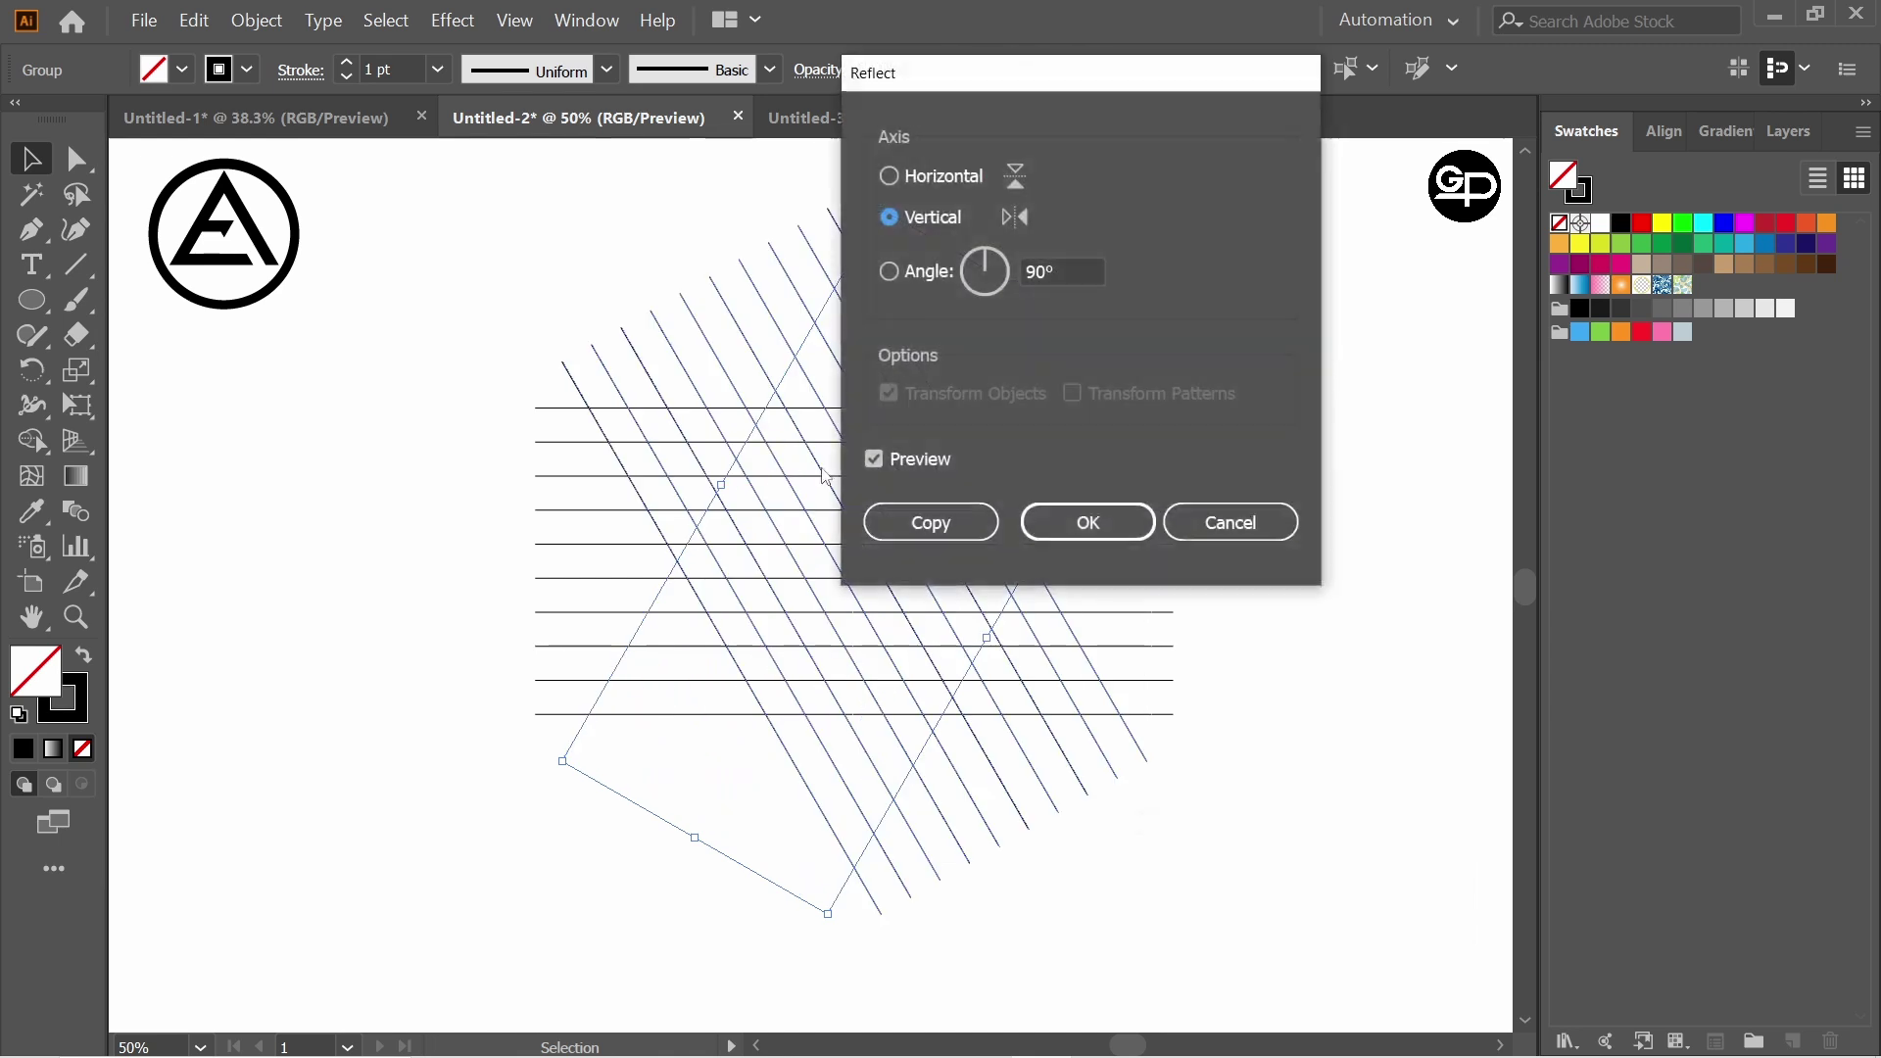
click(930, 522)
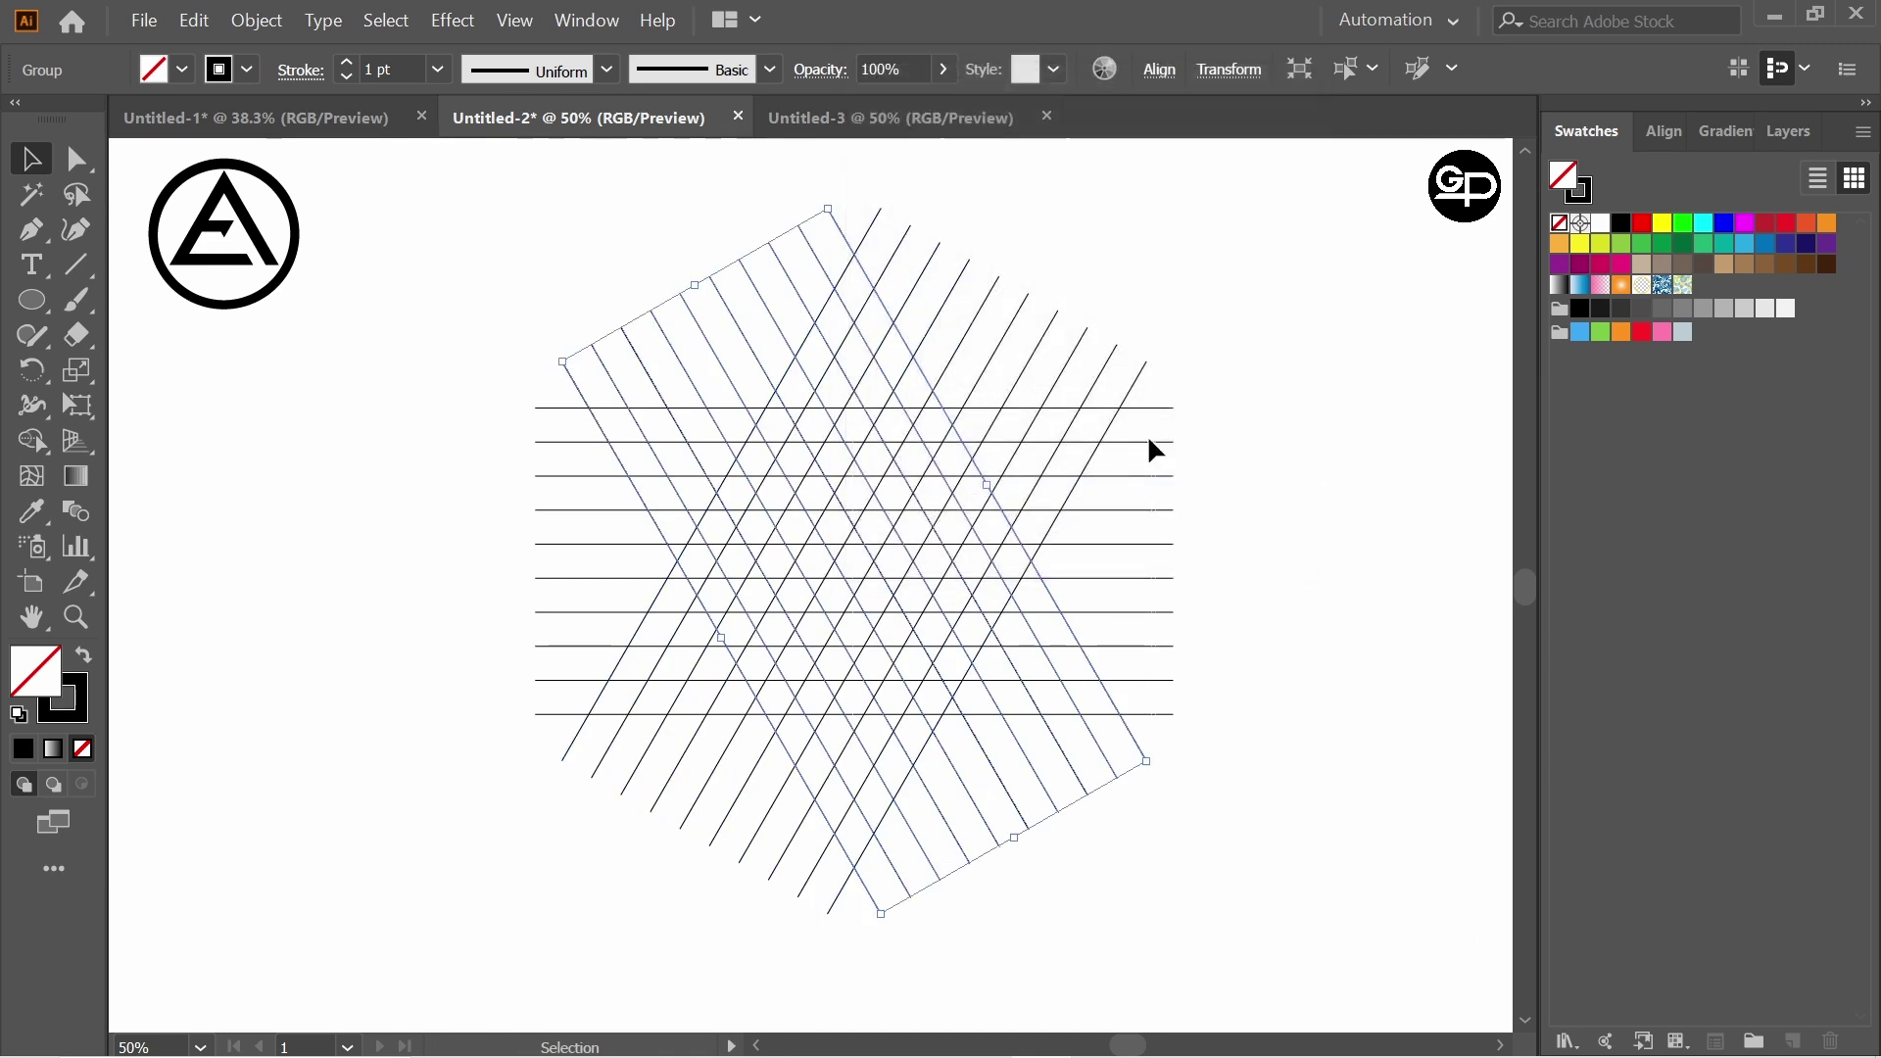
Select all three line groups and scale the whole grid up proportionally from its centre
click(539, 257)
drag(480, 238, 1224, 779)
drag(1174, 912, 1259, 960)
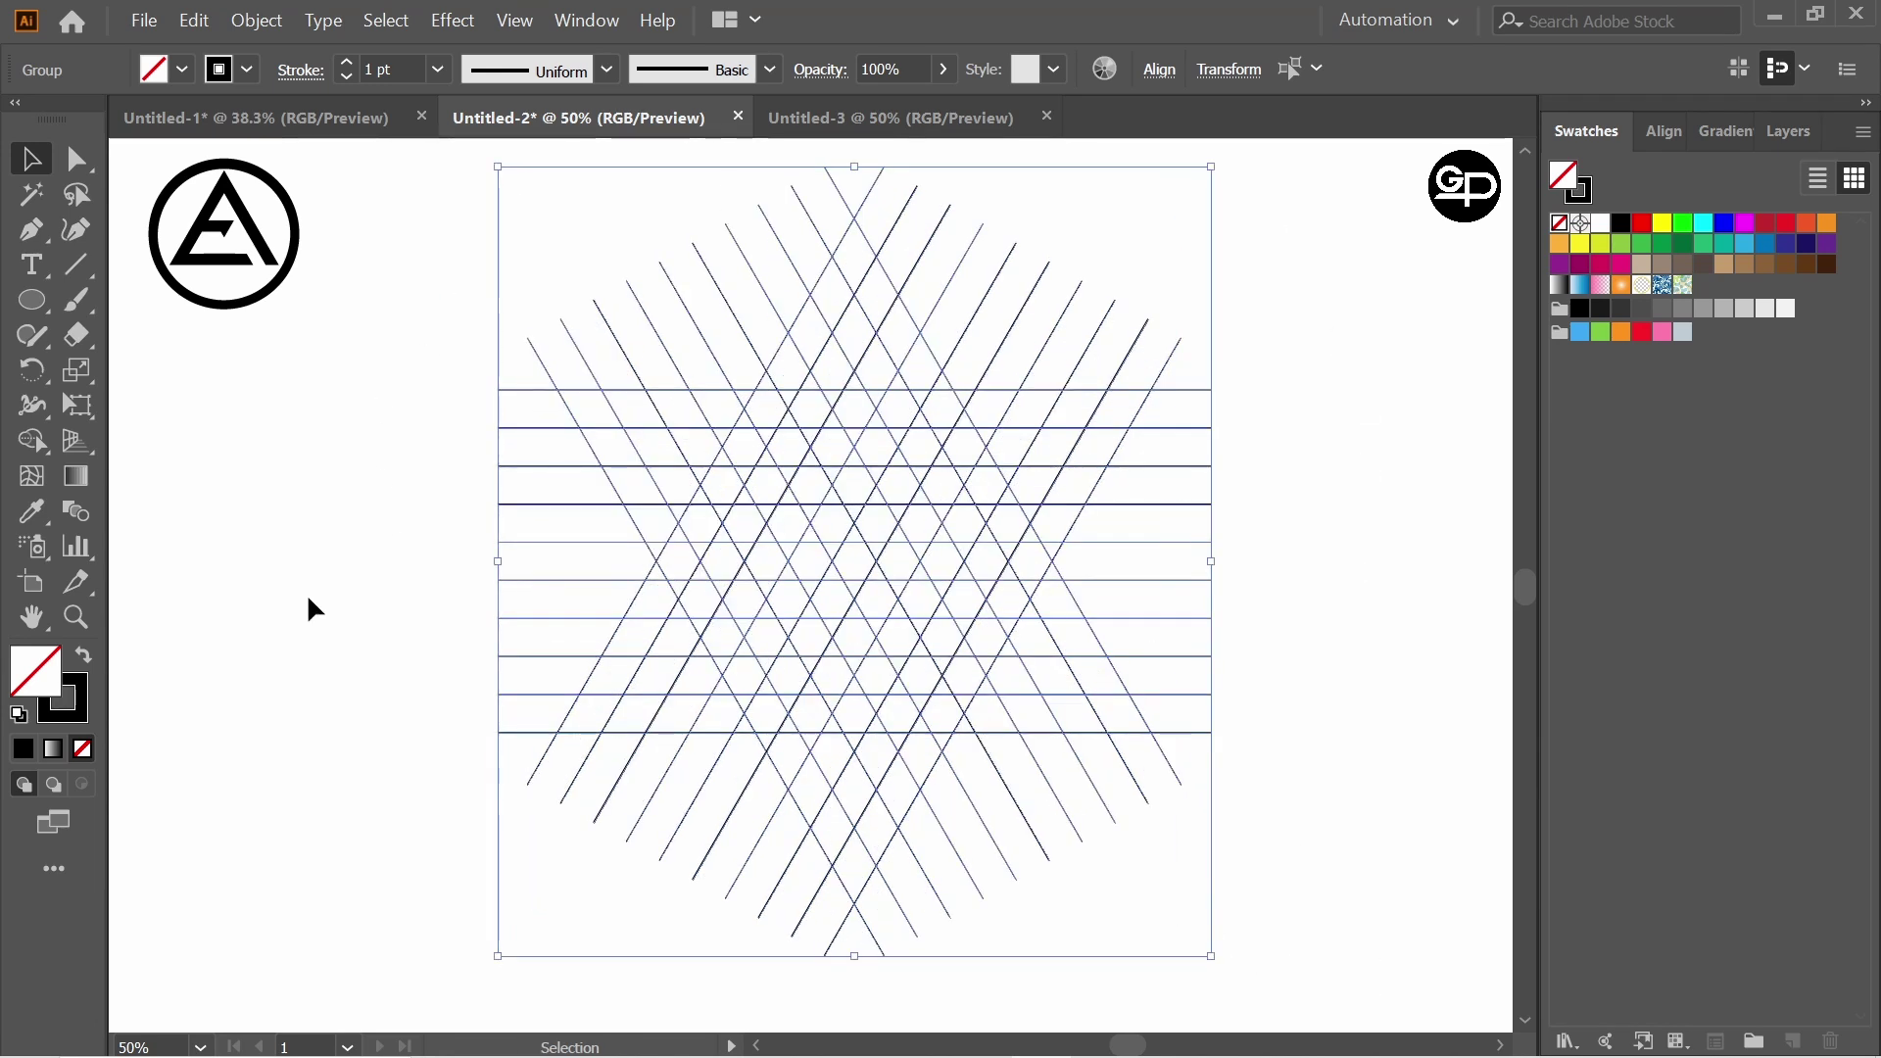
Merge the grid cells along the central row with the Shape Builder into a horizontal base bar with slanted ends
drag(39, 437, 110, 443)
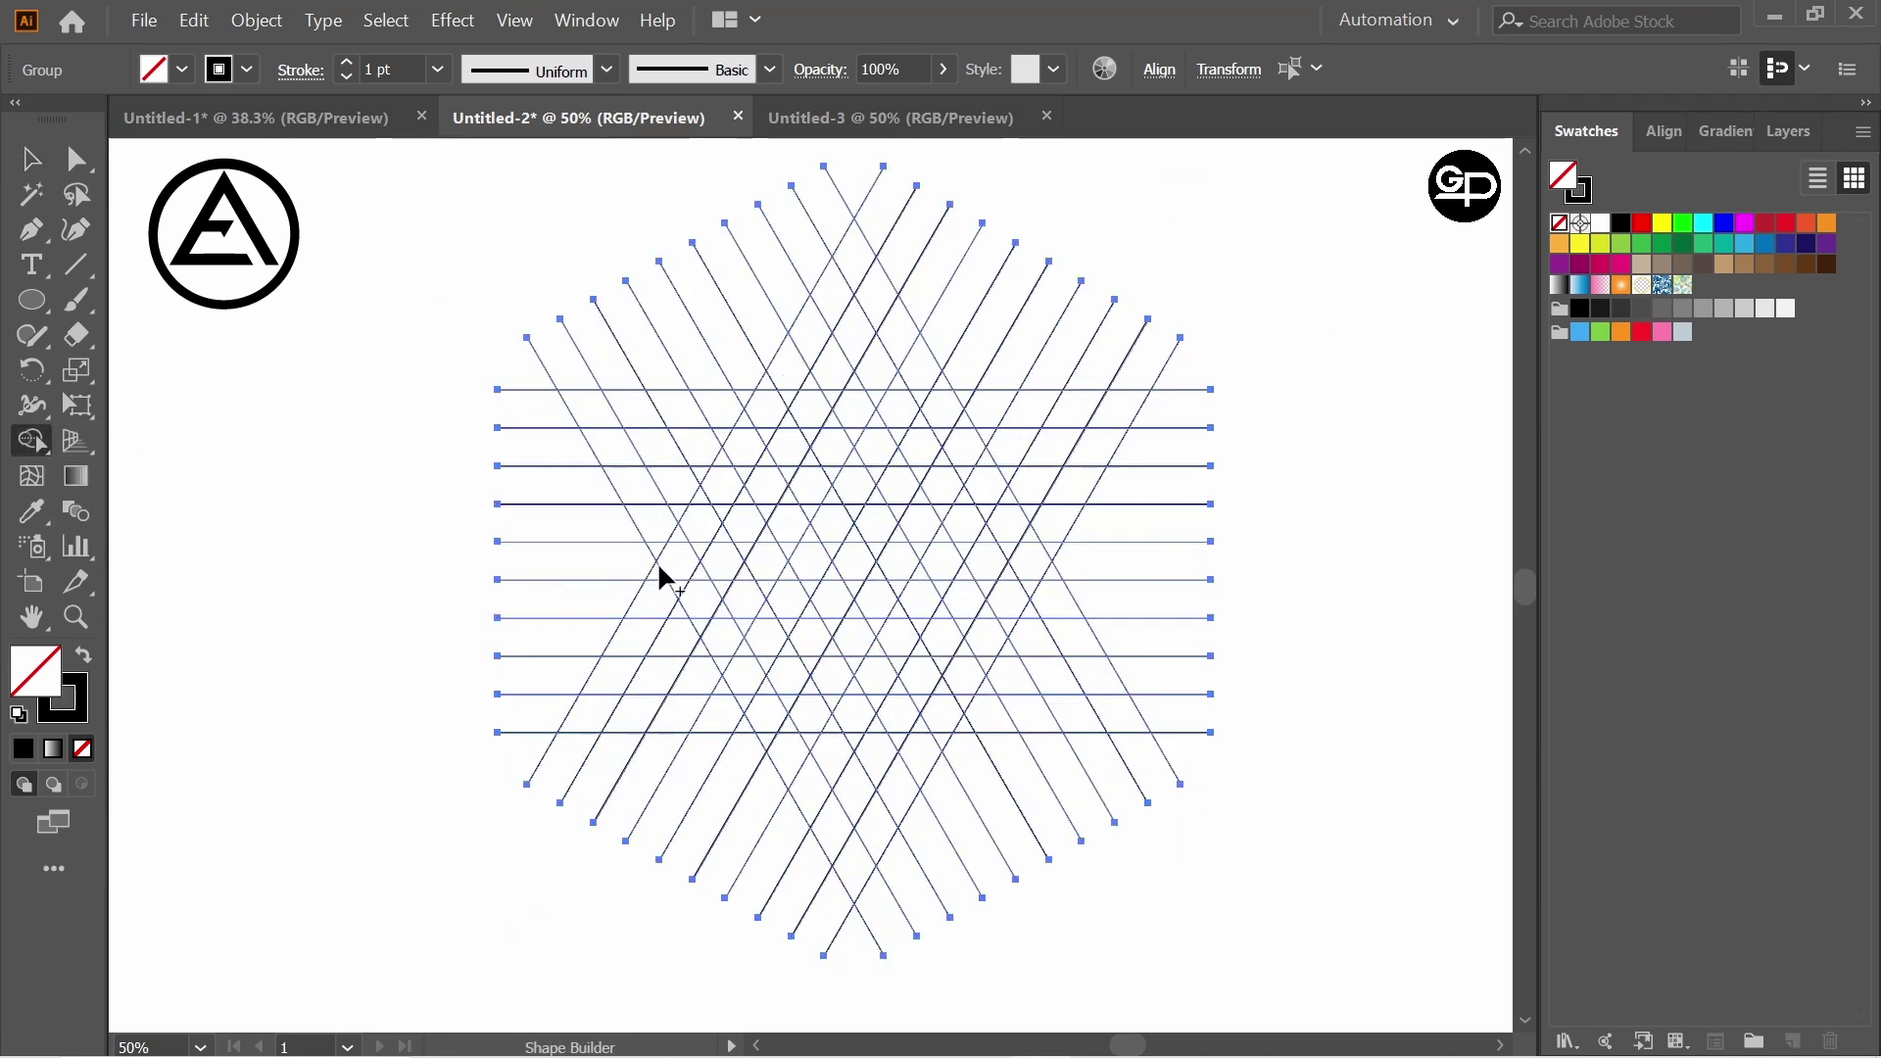
click(764, 573)
mouse_move(823, 563)
mouse_down()
mouse_move(938, 551)
mouse_move(716, 580)
mouse_up()
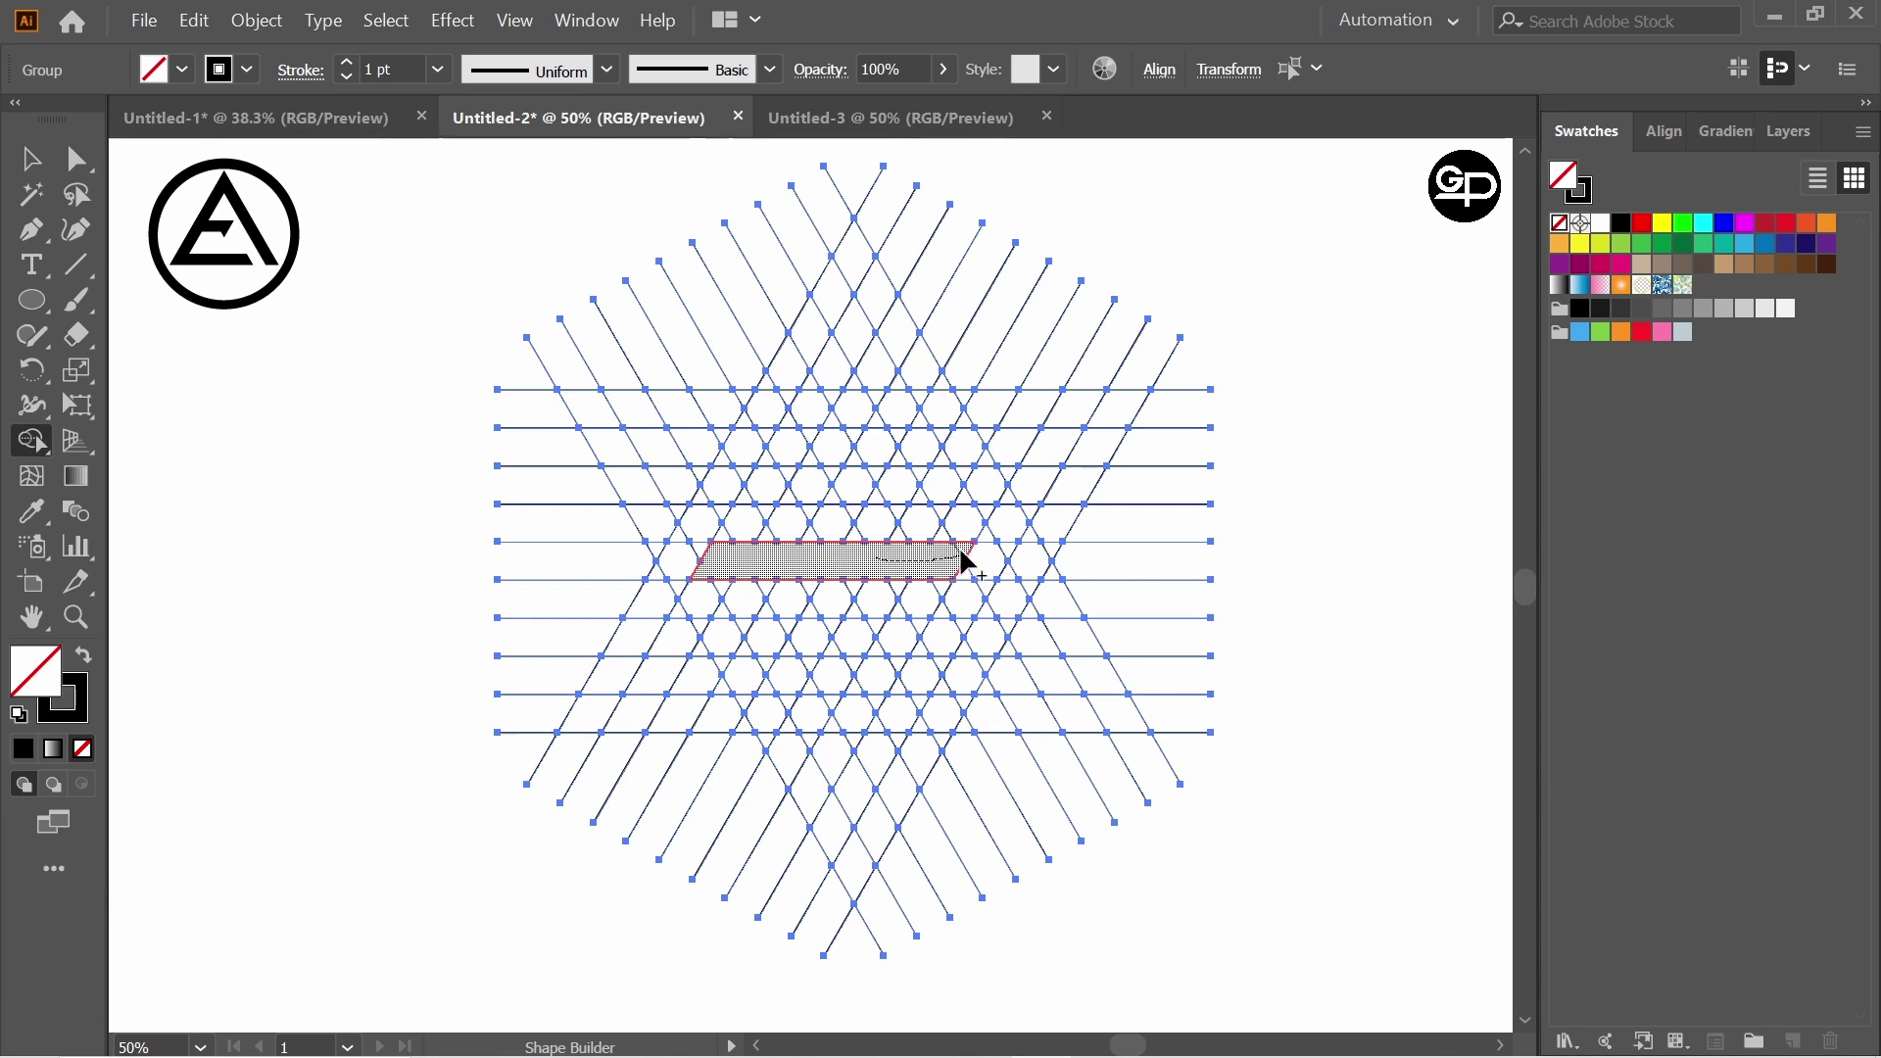
drag(964, 560, 958, 575)
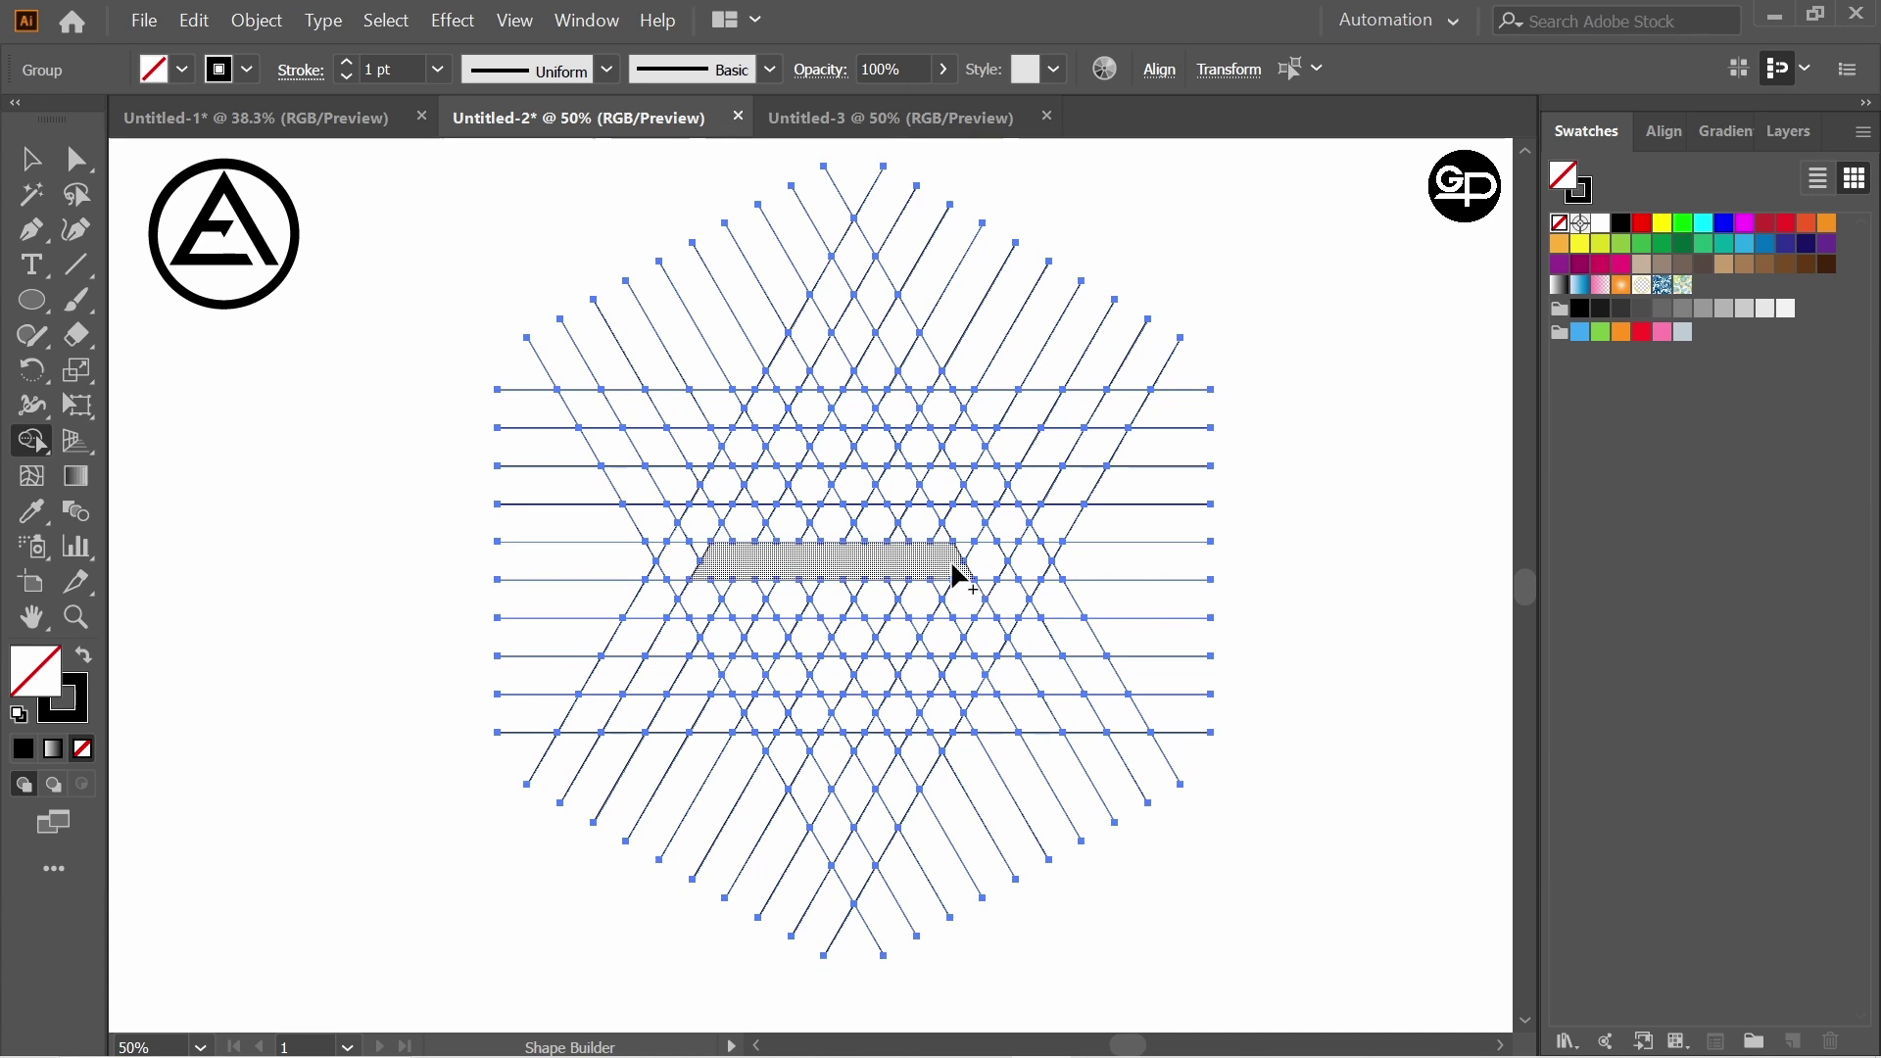
Merge the diagonal bands of cells rising to the apex and descending to the baseline to form the two legs of the A
mouse_move(720, 561)
mouse_down()
mouse_move(868, 301)
mouse_move(848, 345)
mouse_up()
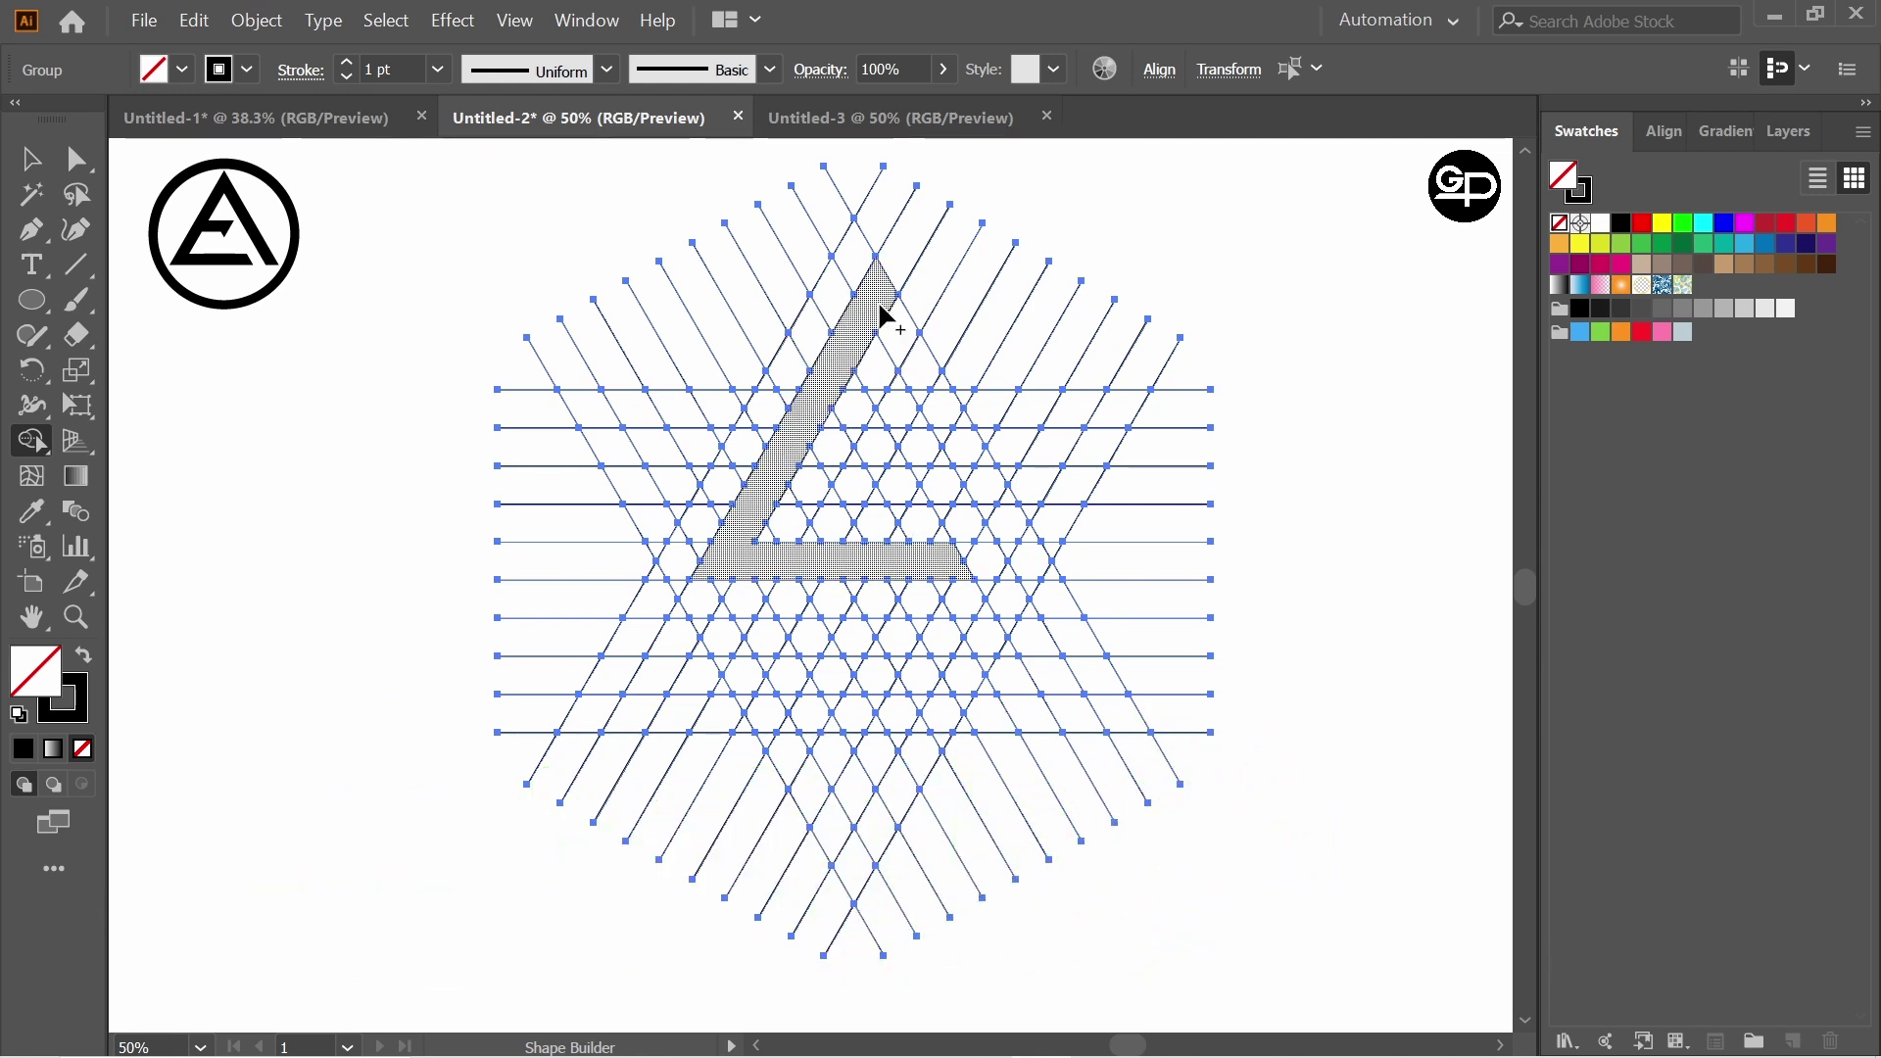
drag(878, 302, 1009, 529)
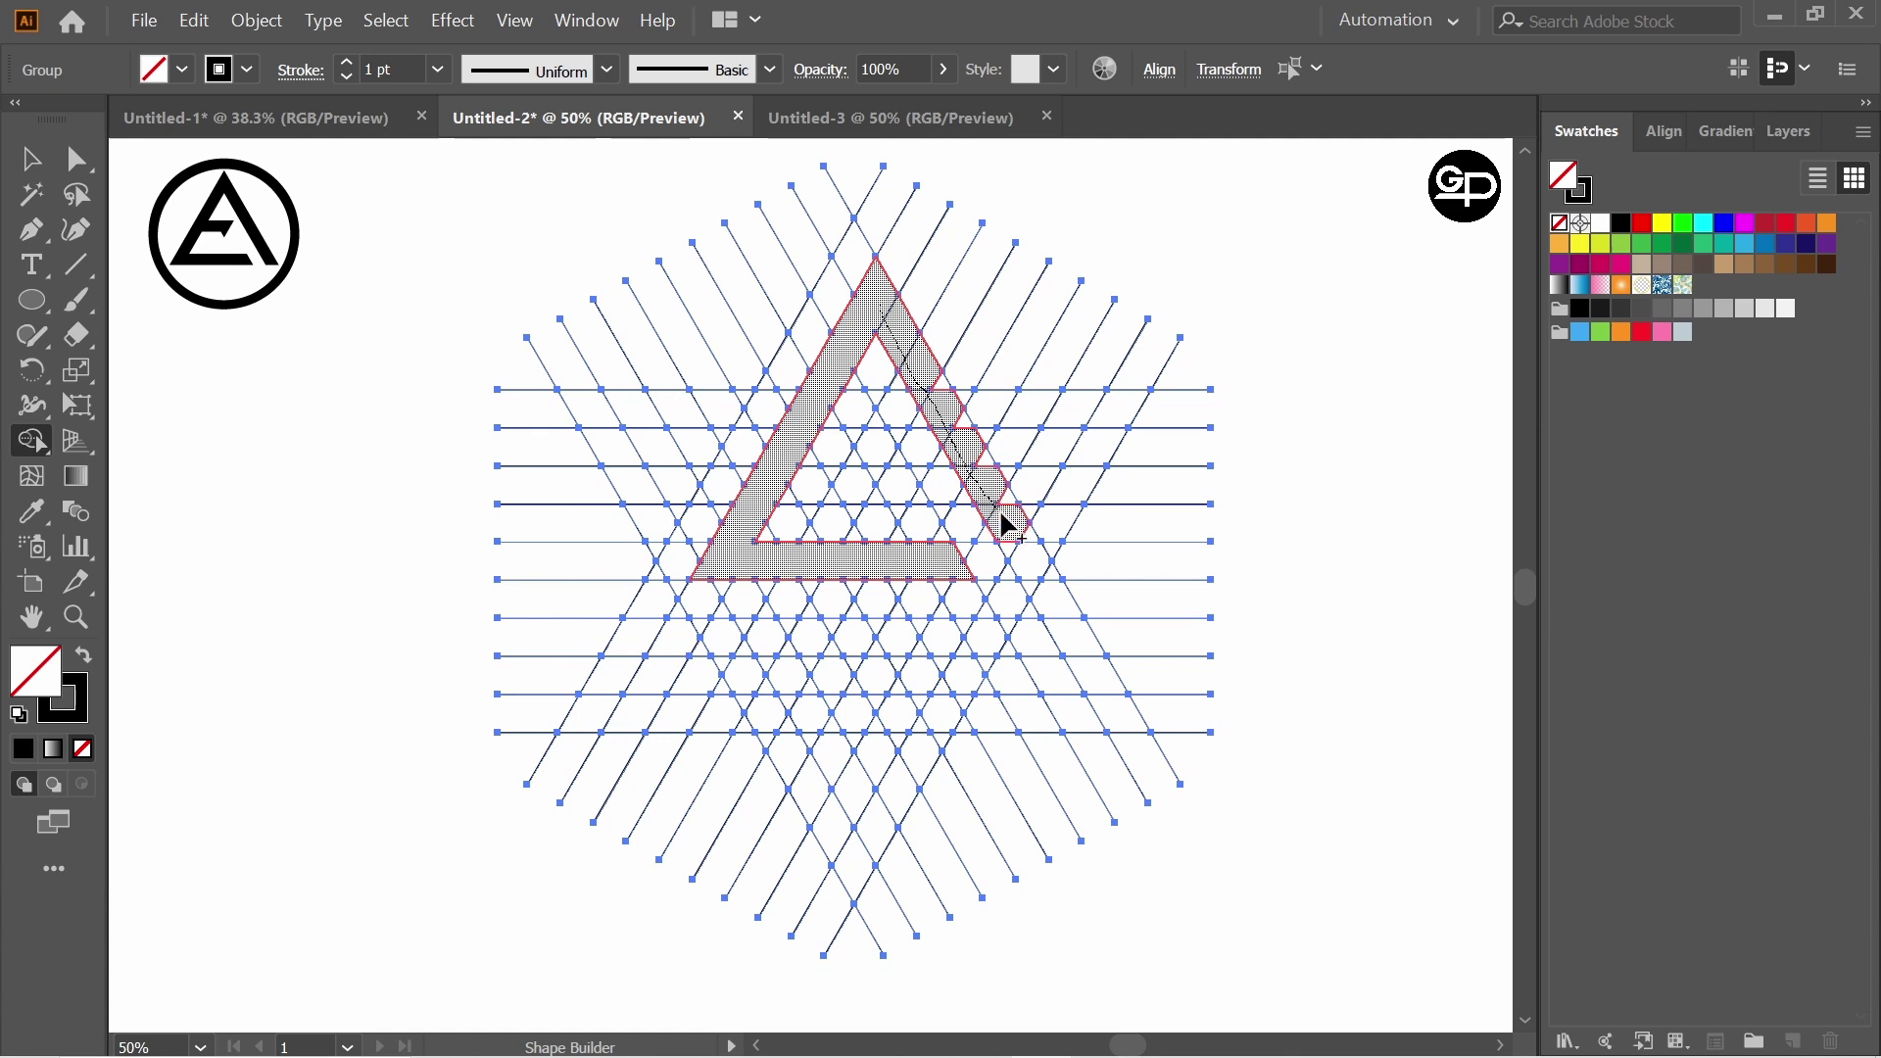
drag(1060, 586, 1058, 584)
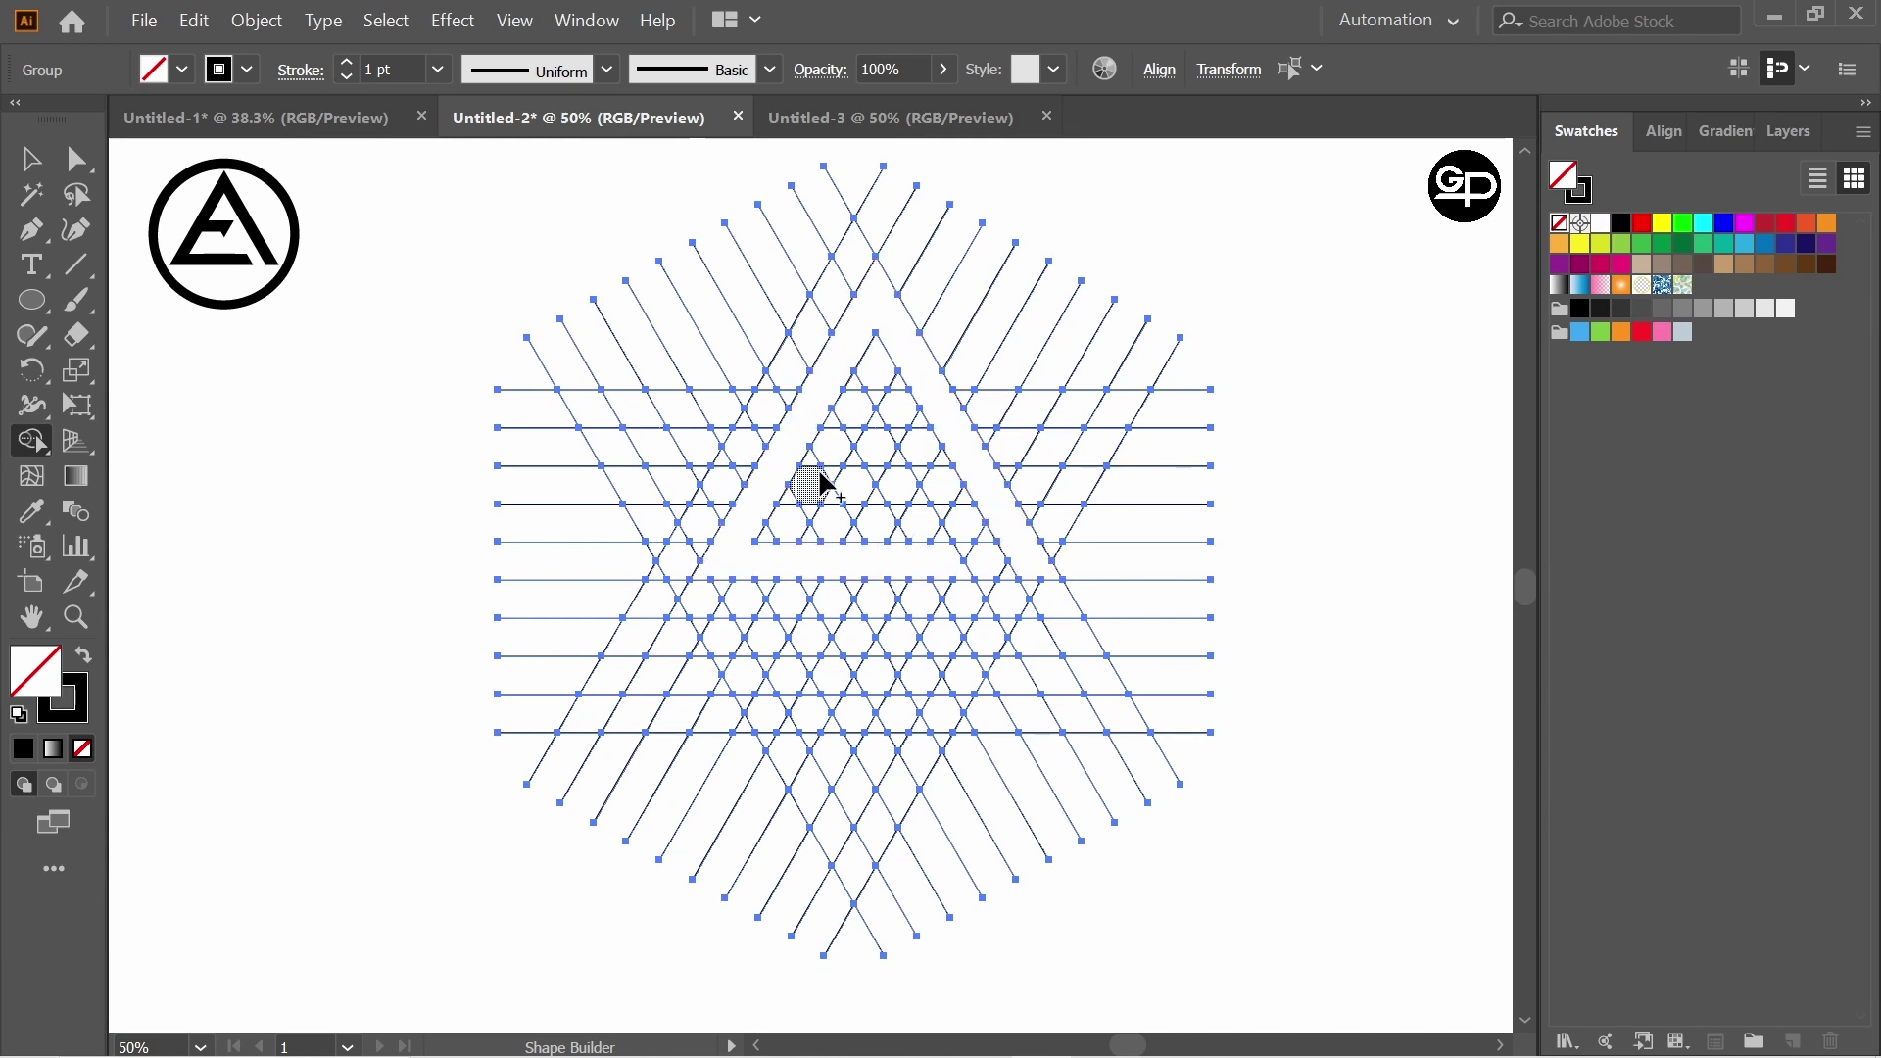
Merge the short row of cells inside the triangle into the left leg as the middle bar of the E, with a pointed end
drag(809, 449, 875, 455)
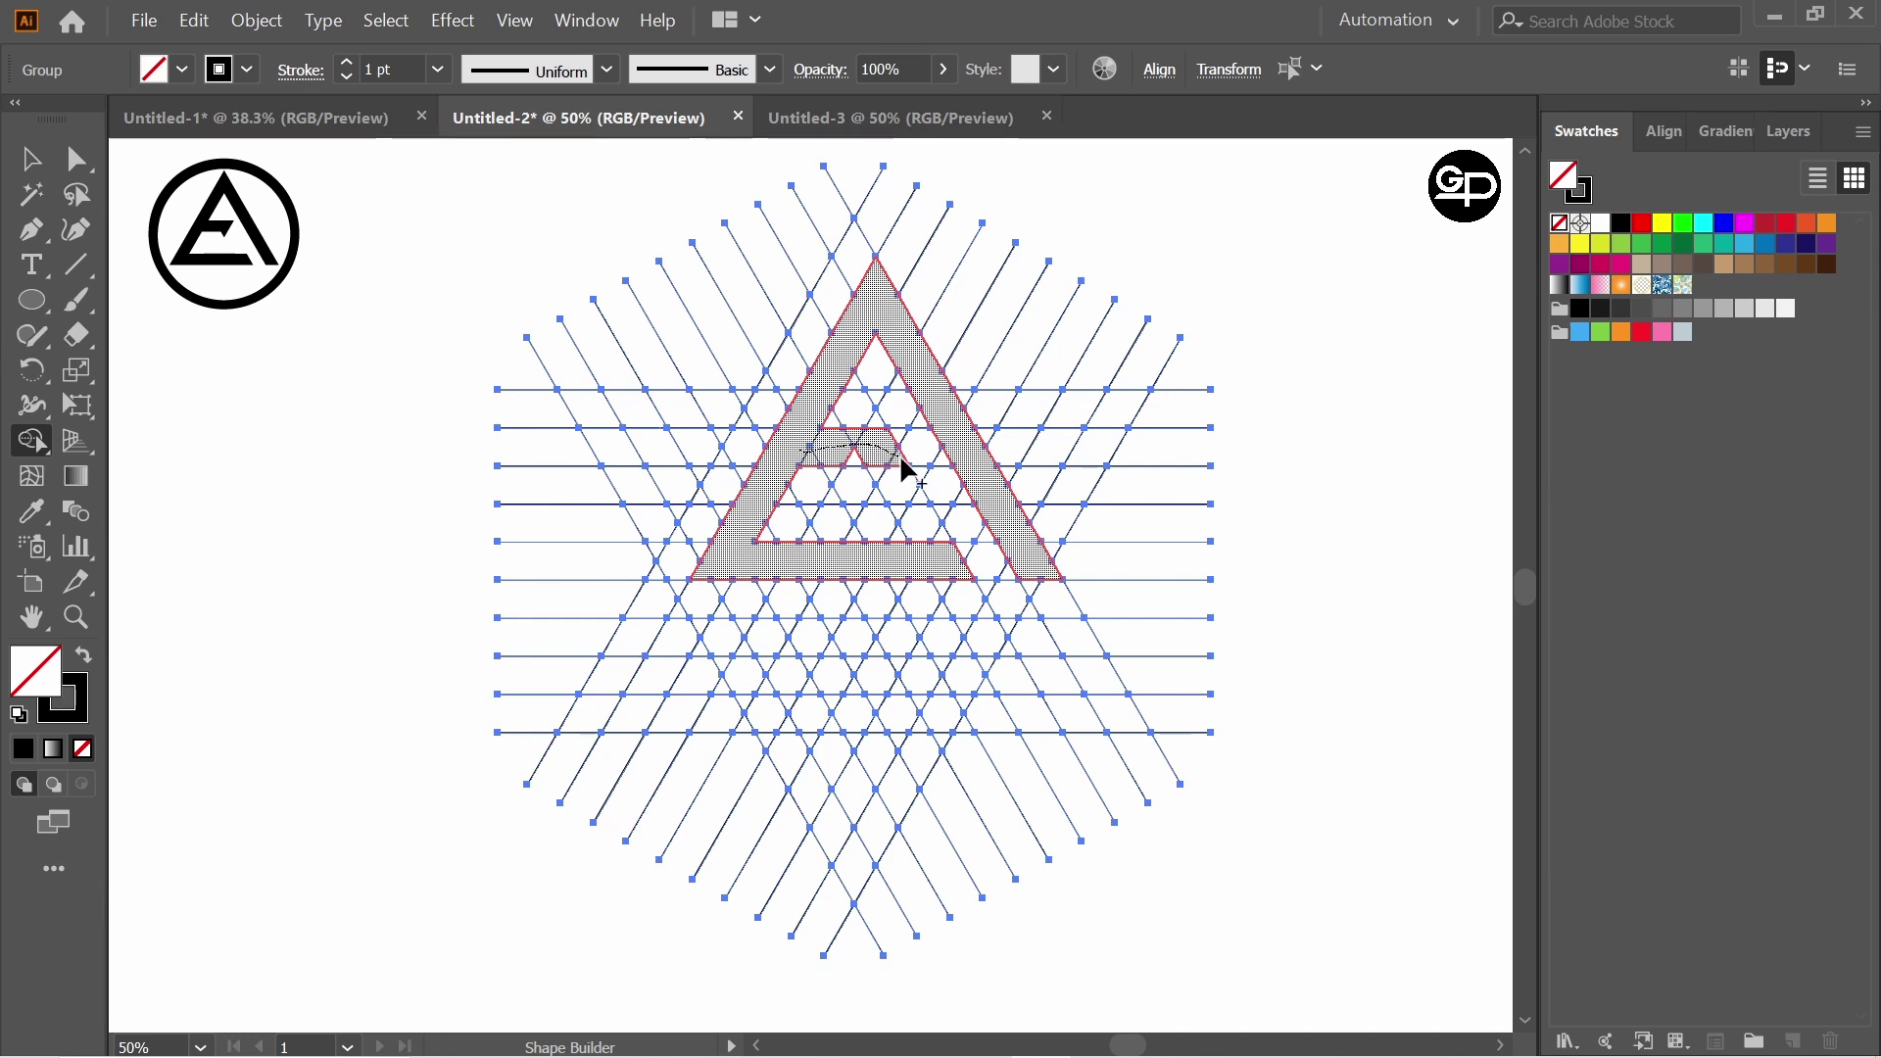
mouse_move(900, 460)
mouse_down()
mouse_move(802, 453)
mouse_move(898, 457)
mouse_up()
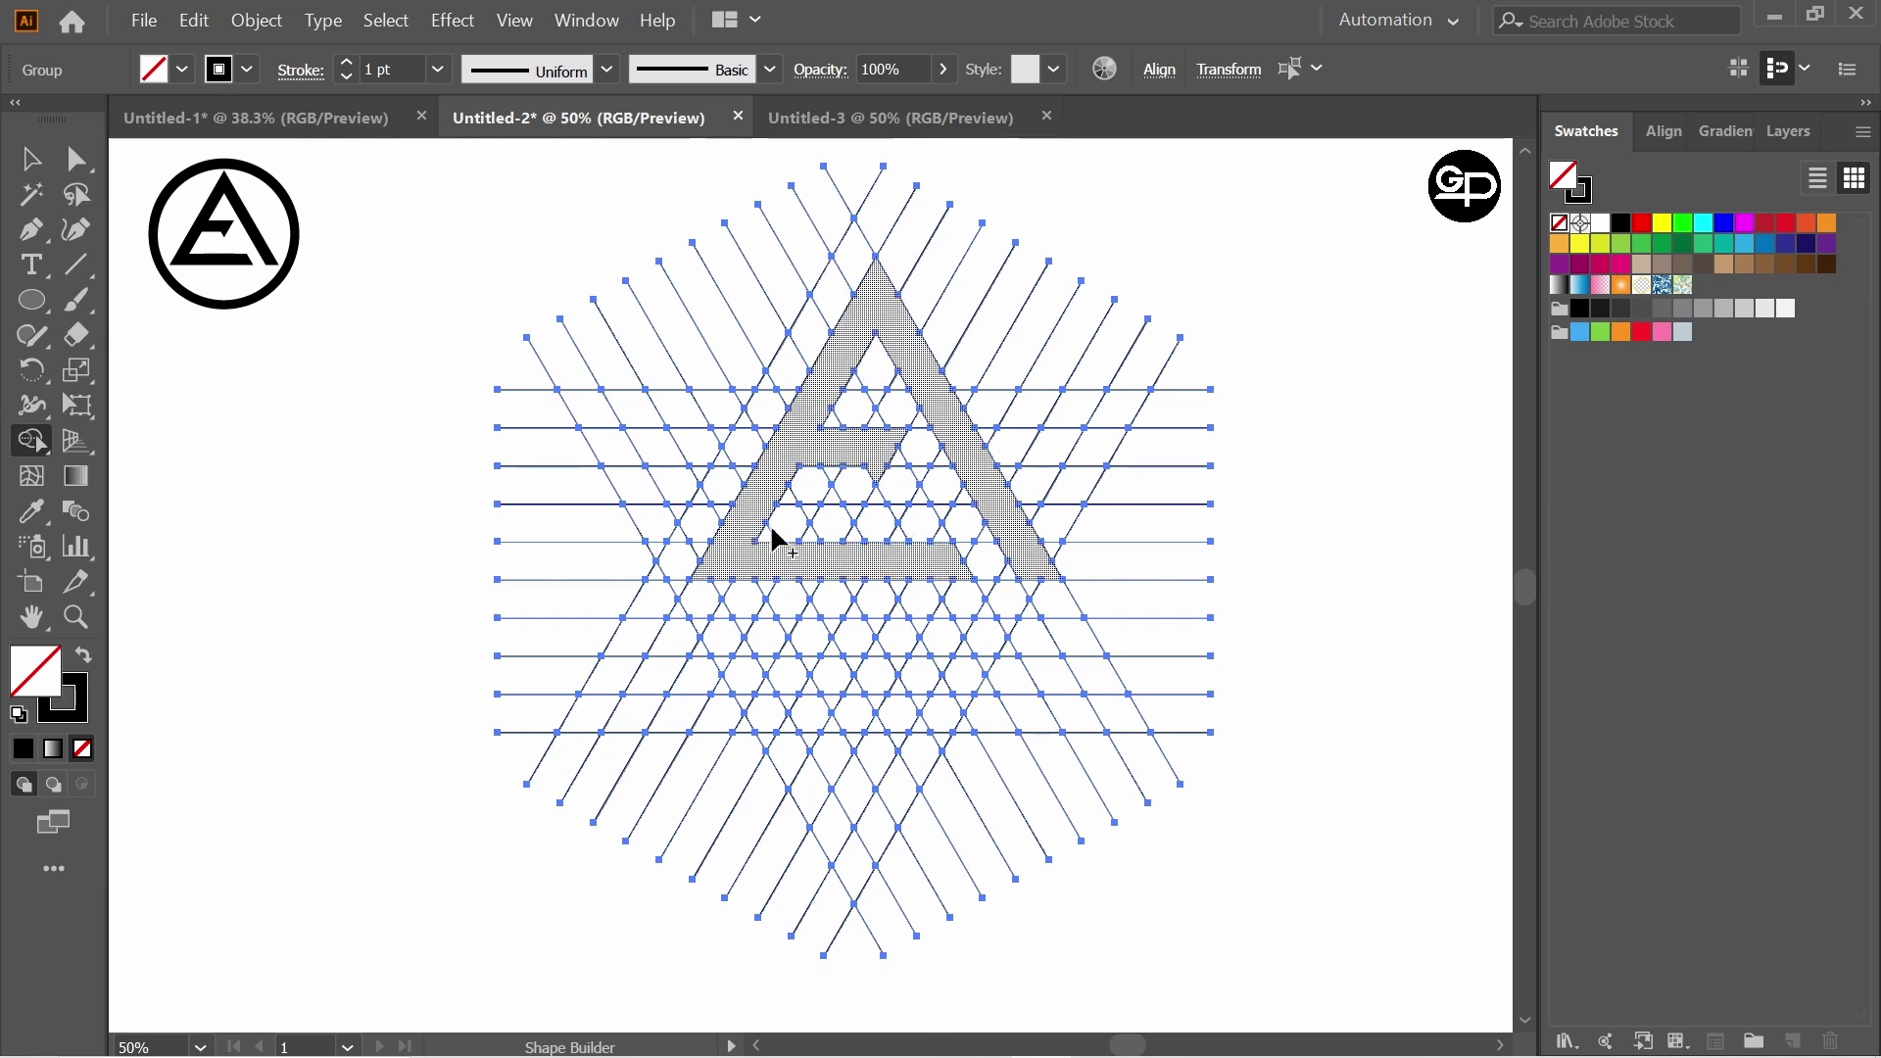
alt+click(891, 344)
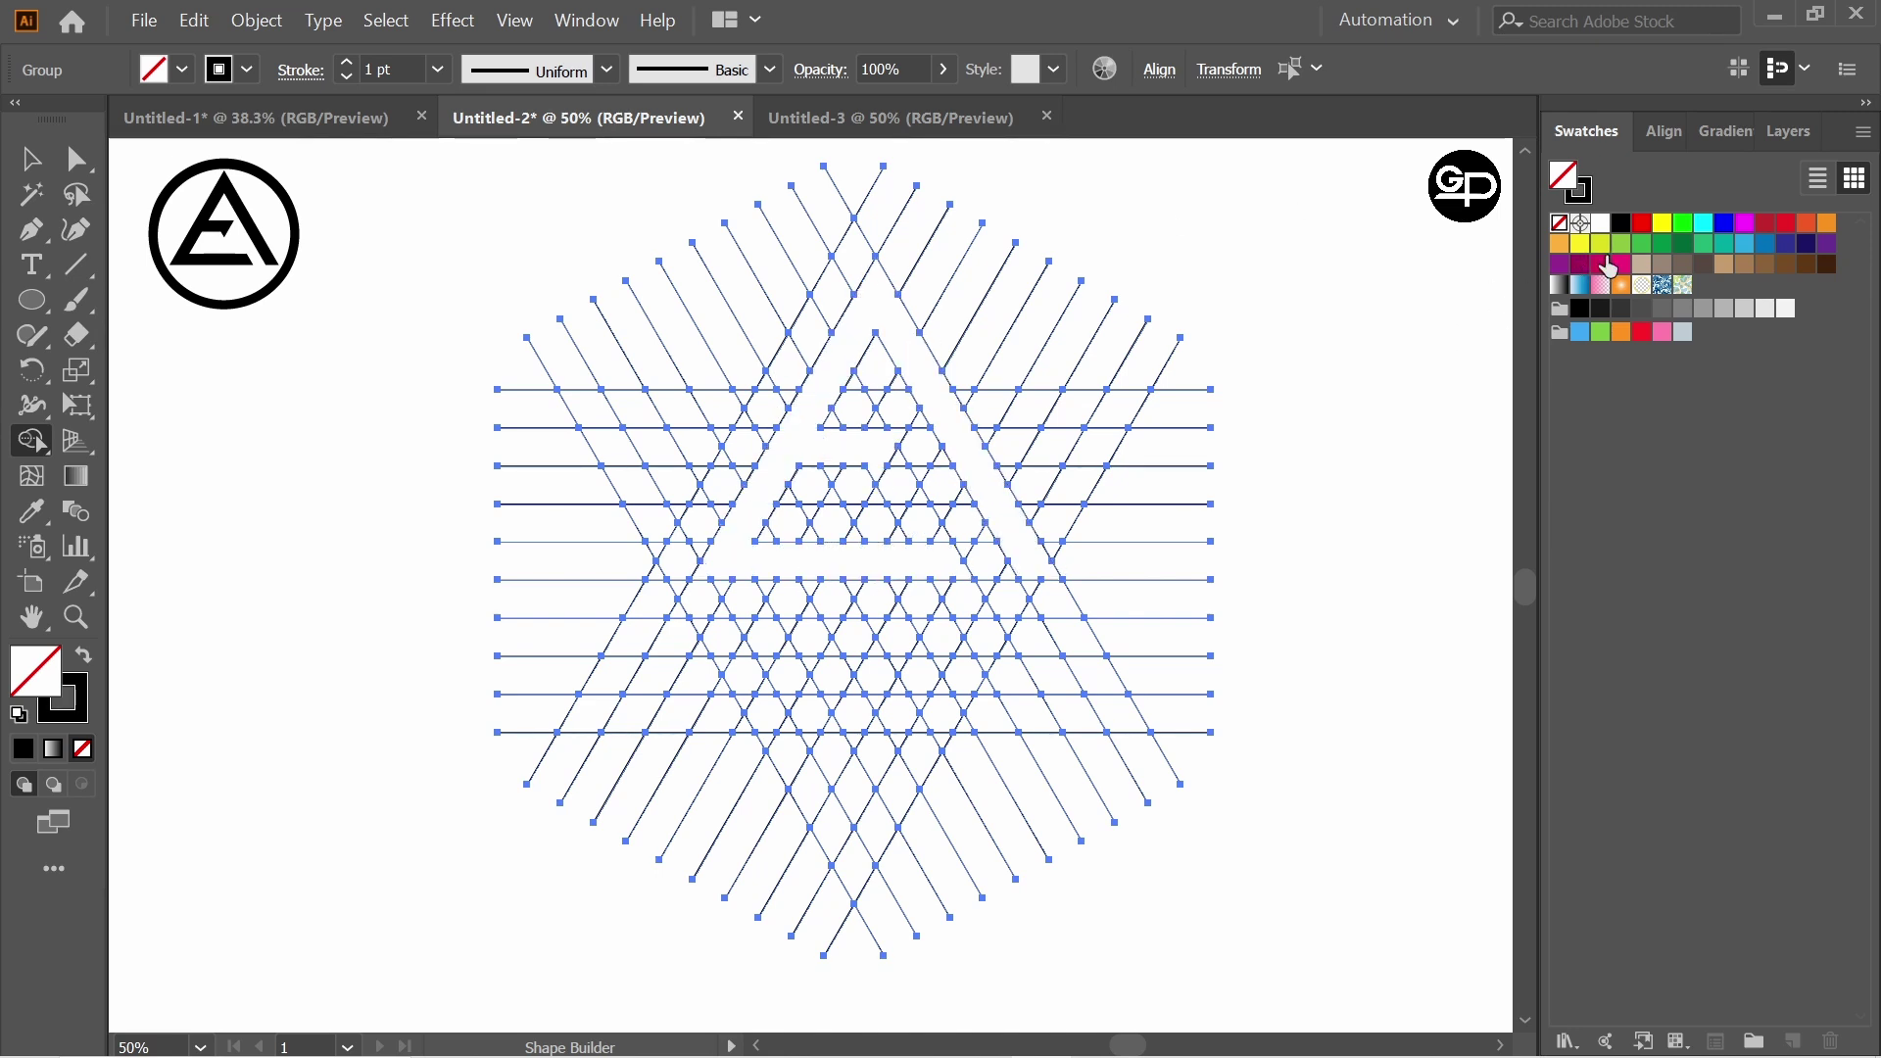
Fill the merged EA shape with black, ungroup the artwork and clear the selection
click(1623, 224)
click(940, 424)
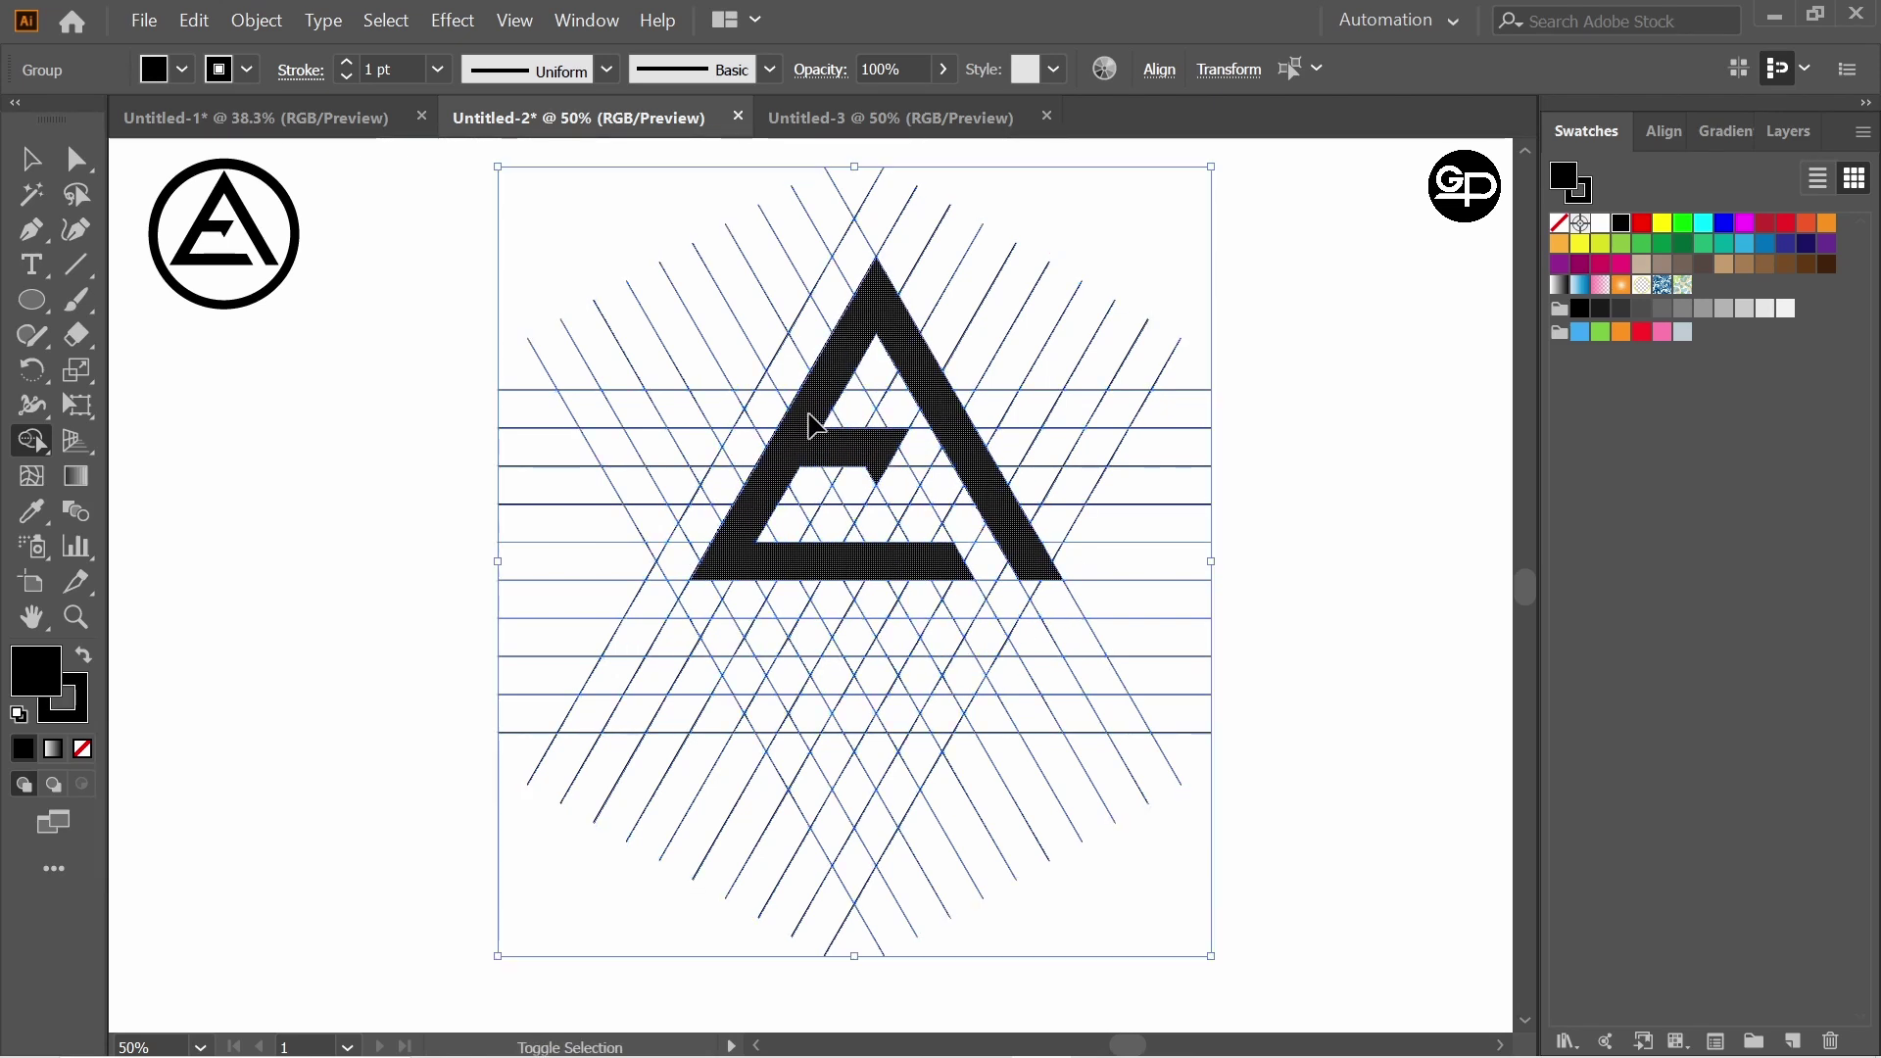
key(ctrl+shift+g)
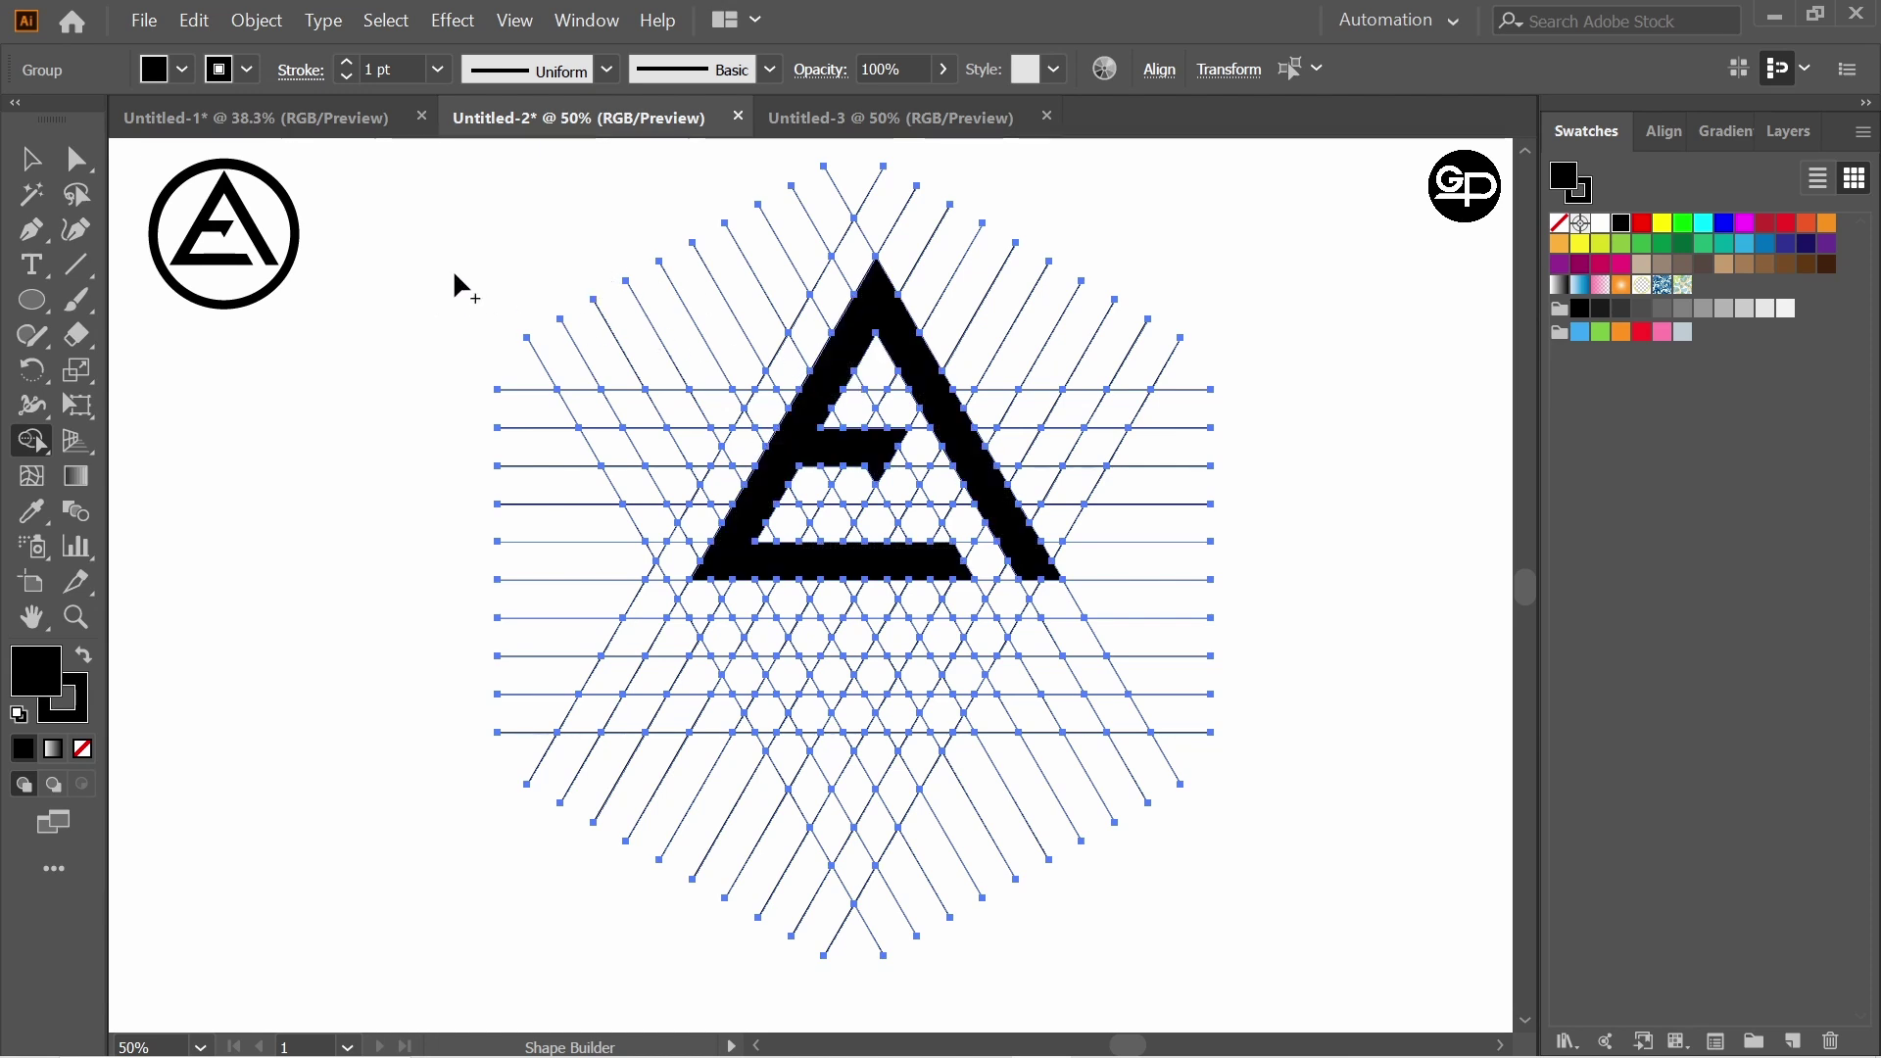
key(v)
click(442, 233)
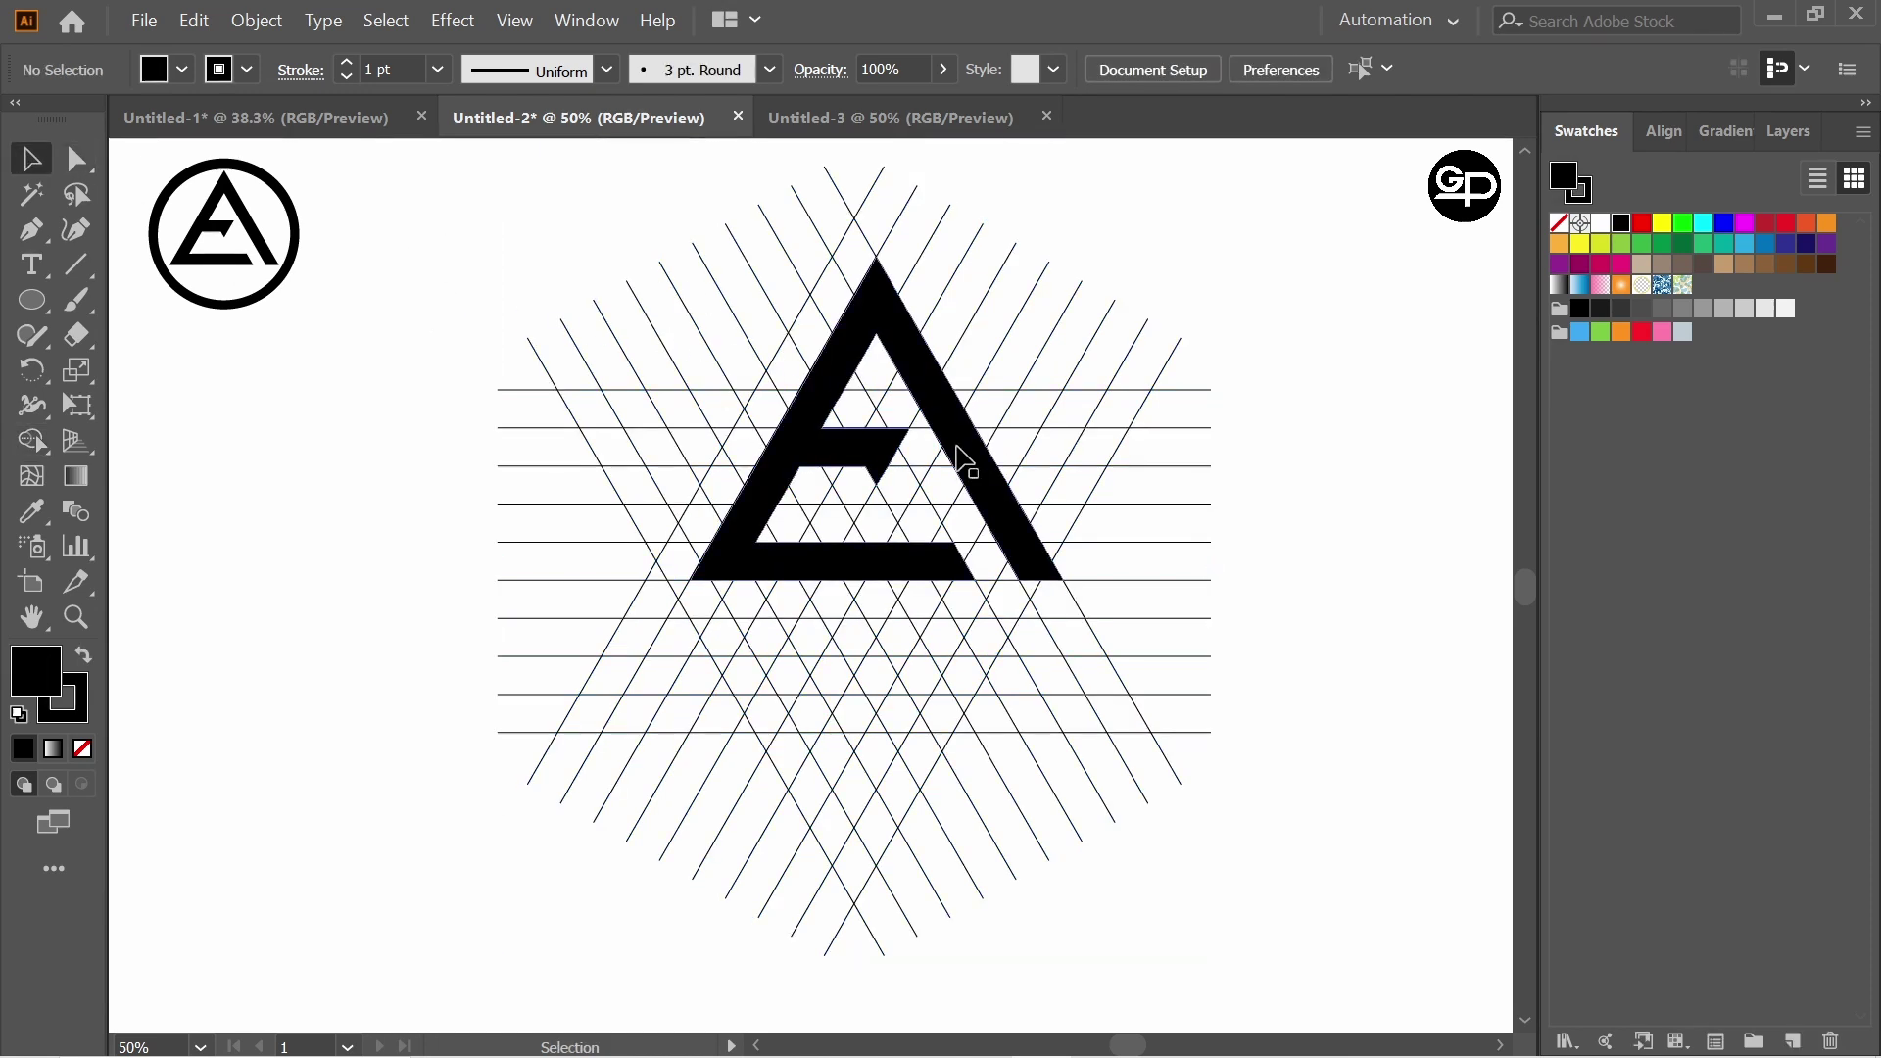
Cut the black EA shape, delete all remaining grid lines and paste the shape back onto the artboard
ctrl+shift+click(816, 454)
key(ctrl+x)
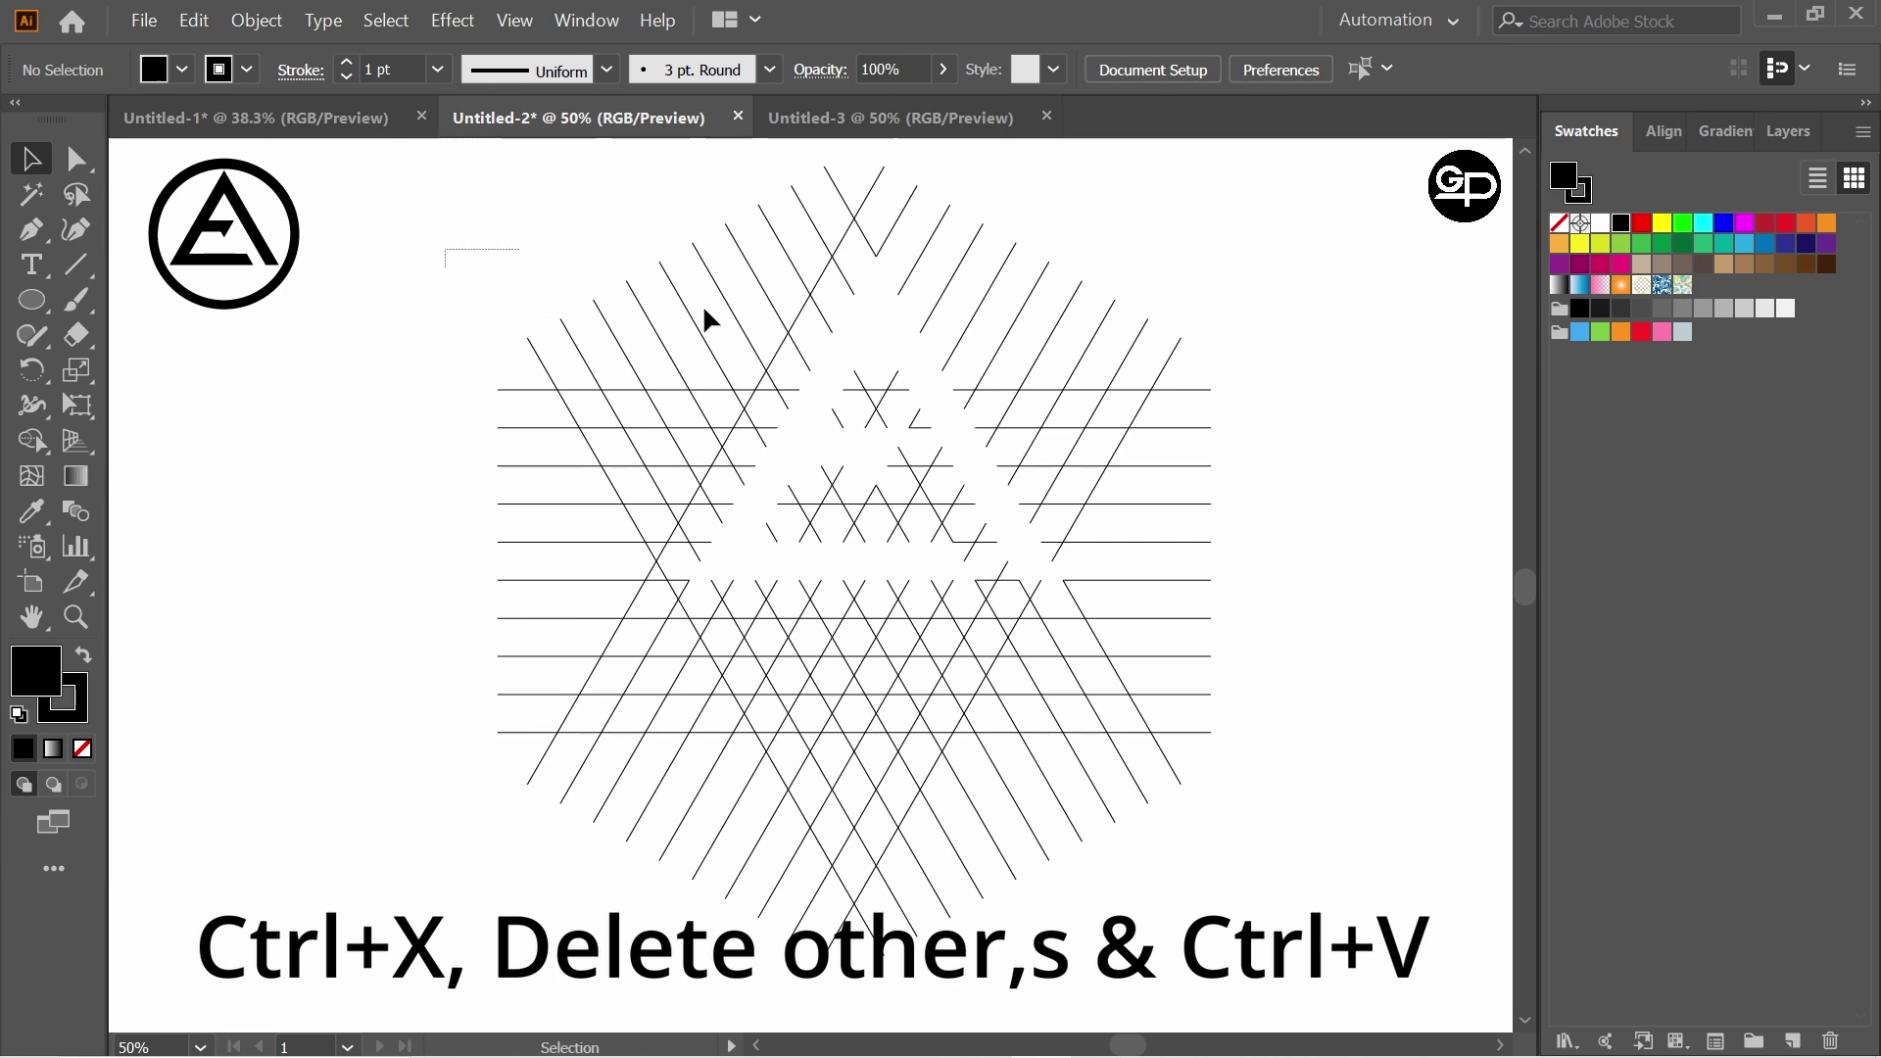
drag(703, 304, 1285, 803)
key(Delete)
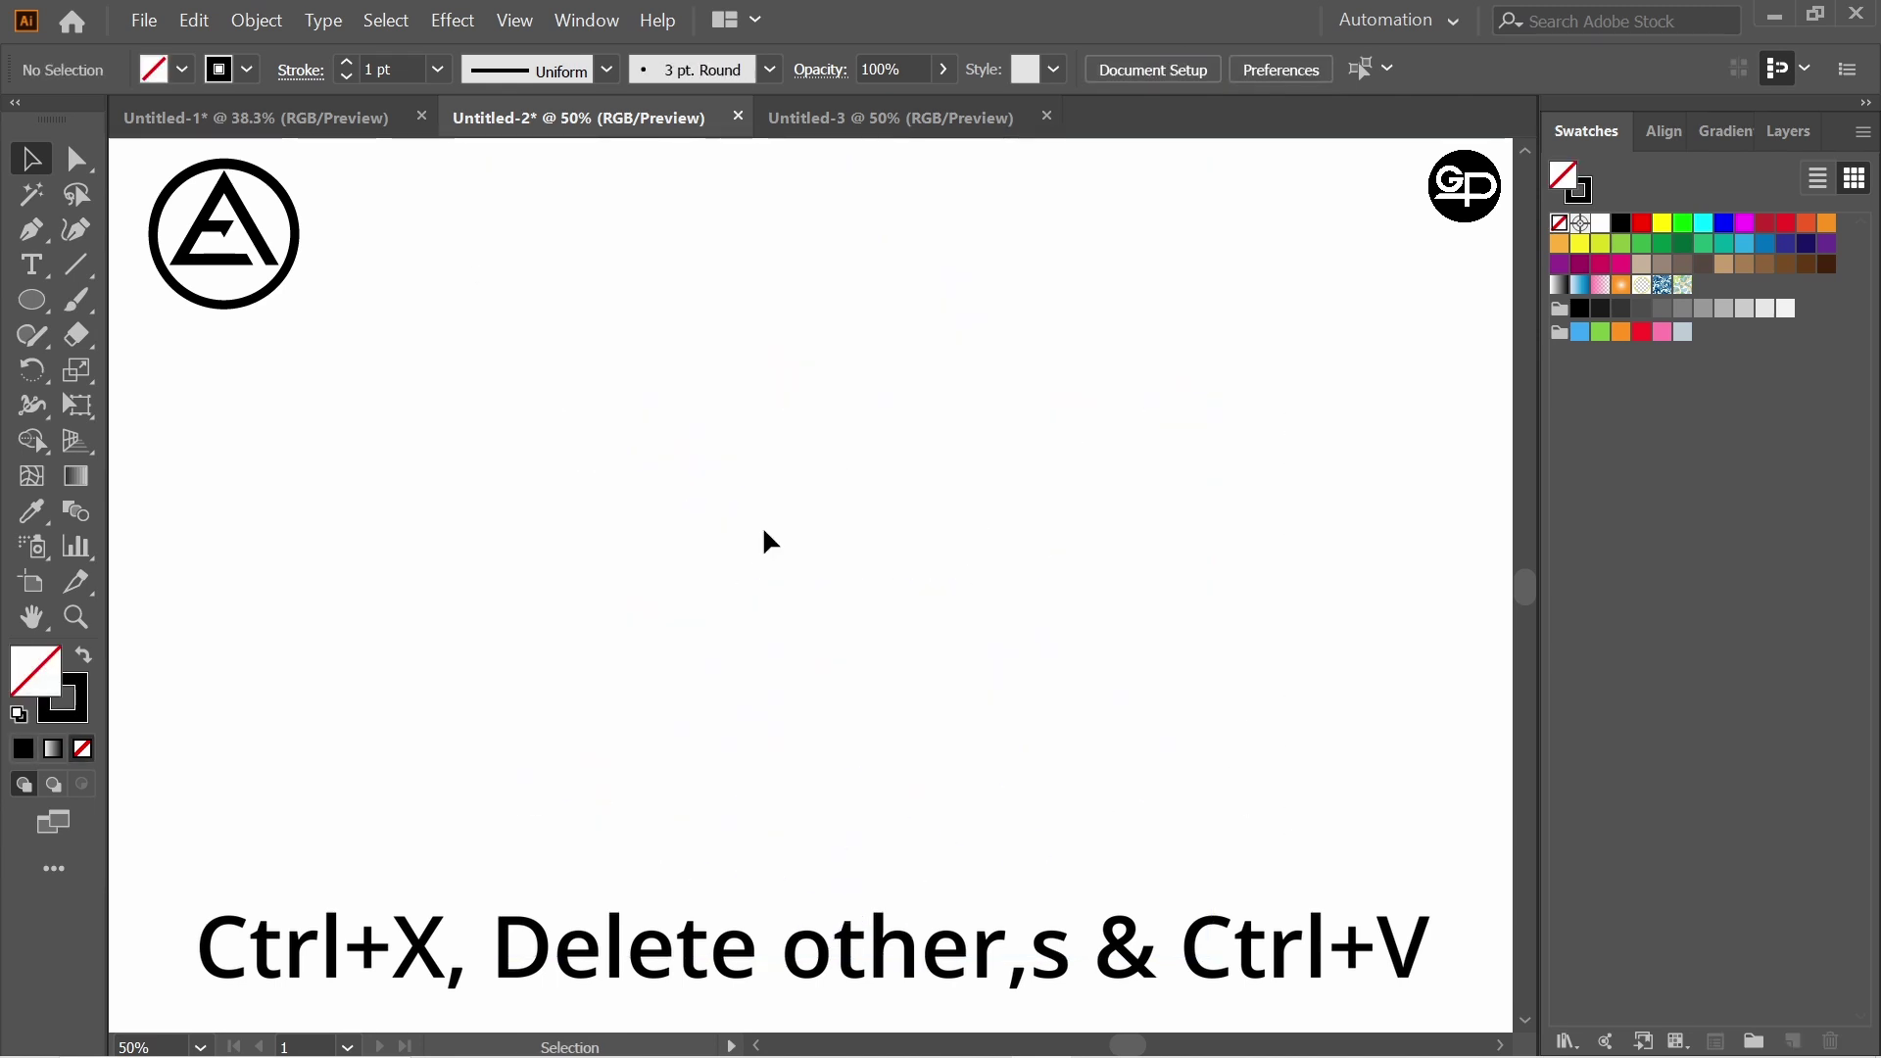
key(ctrl+v)
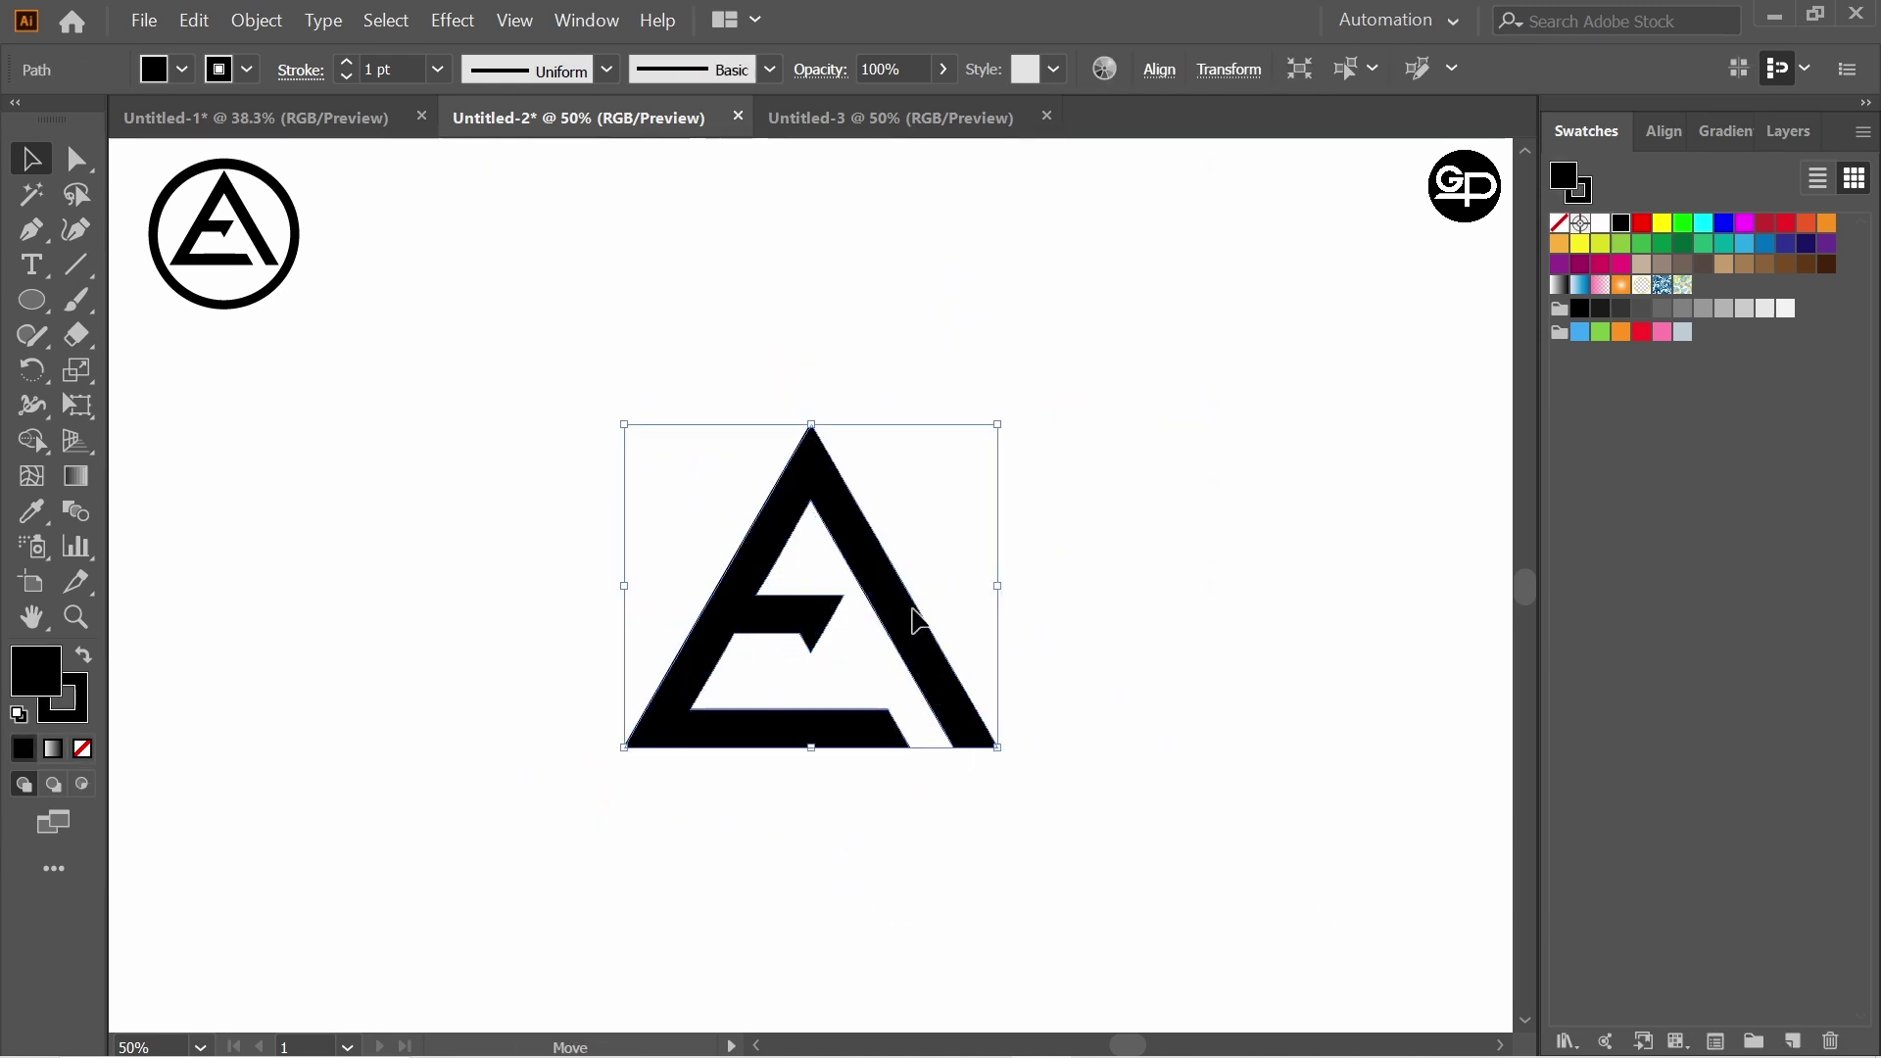
Move the pasted EA monogram slightly upward and enlarge it a little in proportion
drag(917, 619, 934, 546)
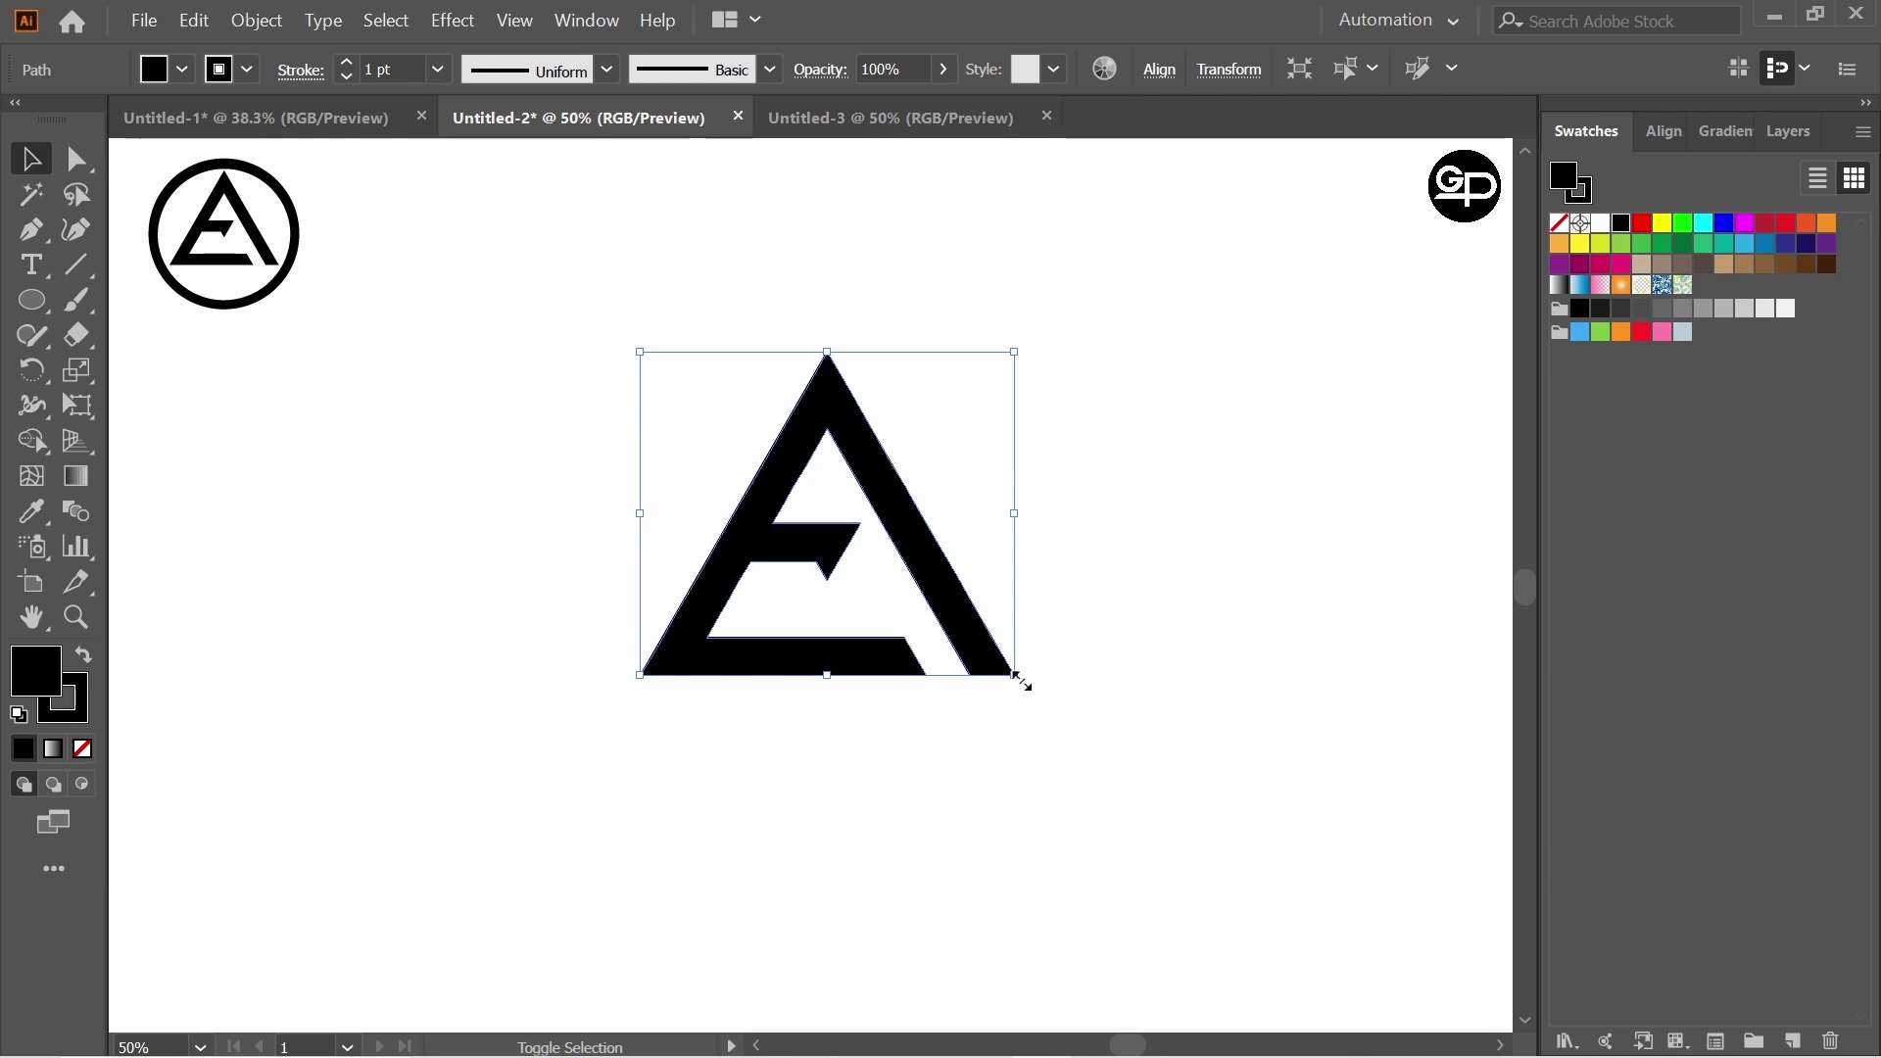
drag(1014, 675, 1037, 693)
click(1166, 683)
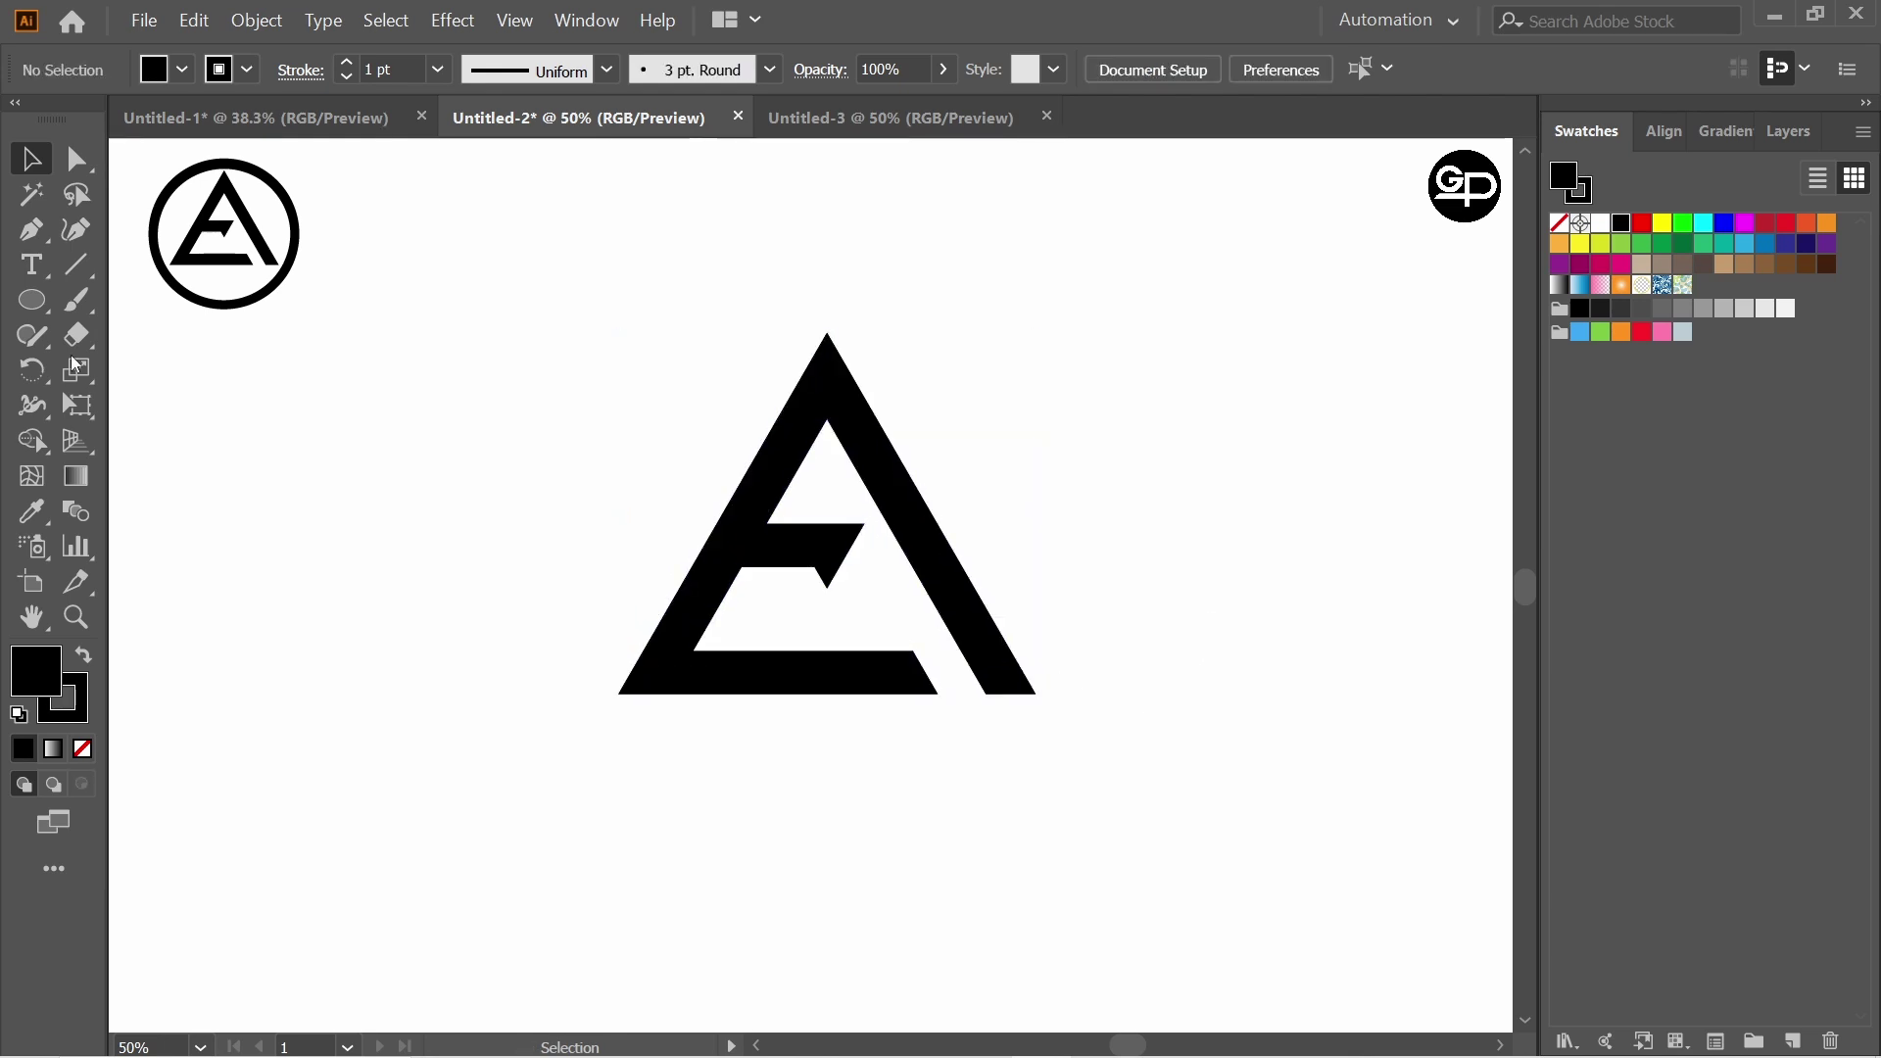
Draw a circle around the monogram, centred on the lower tip of the E's middle bar, and set its fill to none
drag(29, 300, 167, 369)
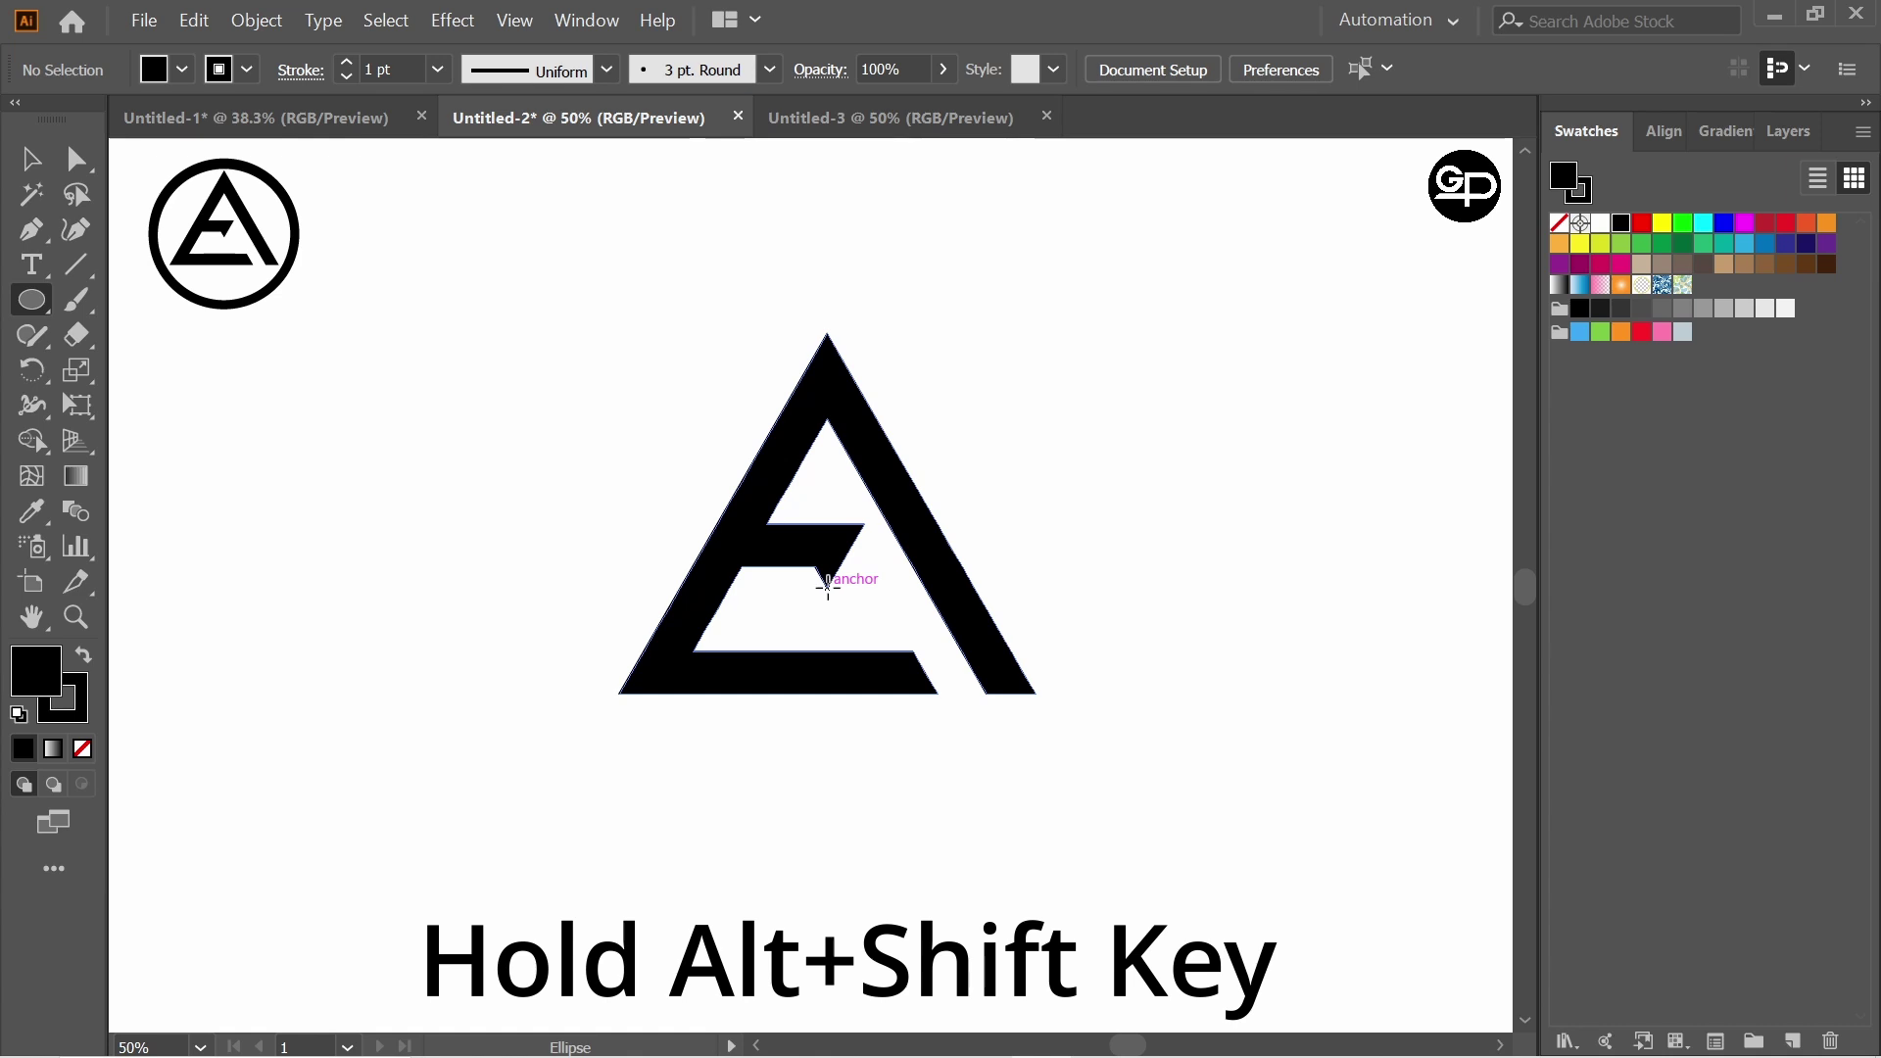
drag(828, 586, 1103, 784)
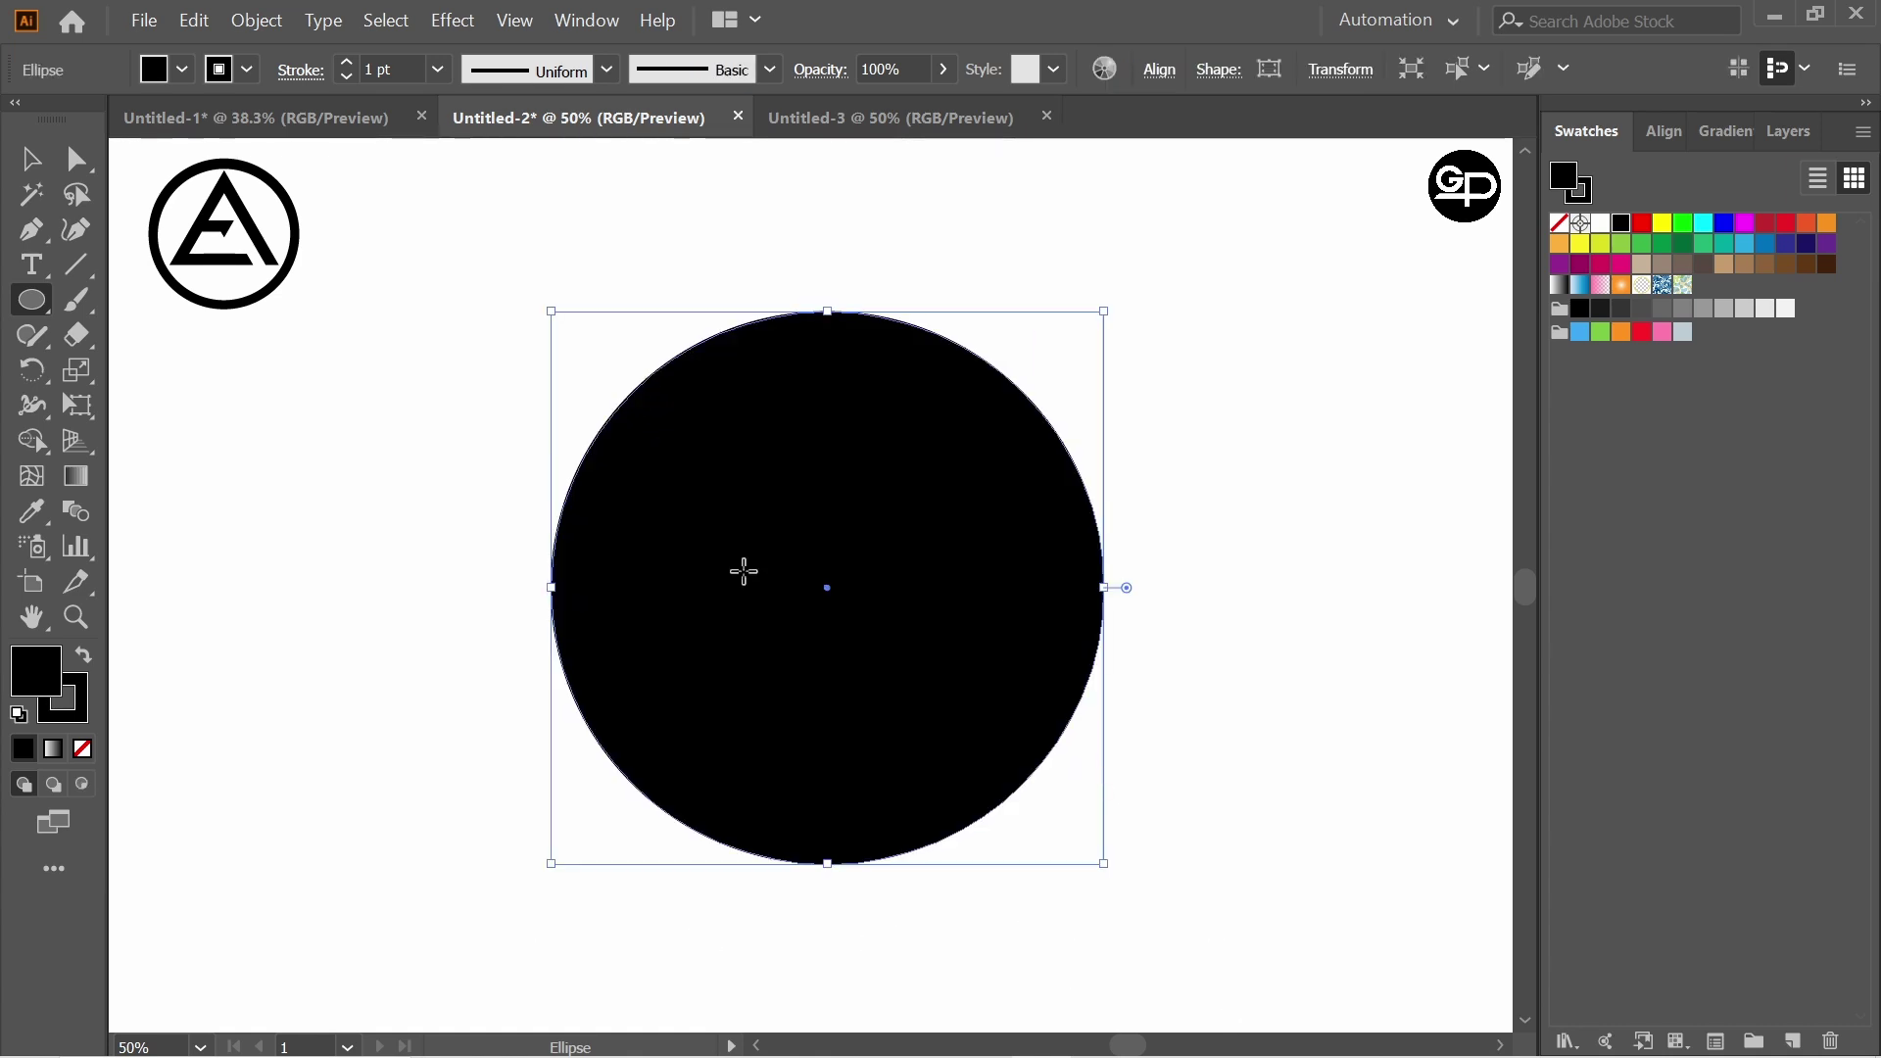
click(180, 72)
click(20, 119)
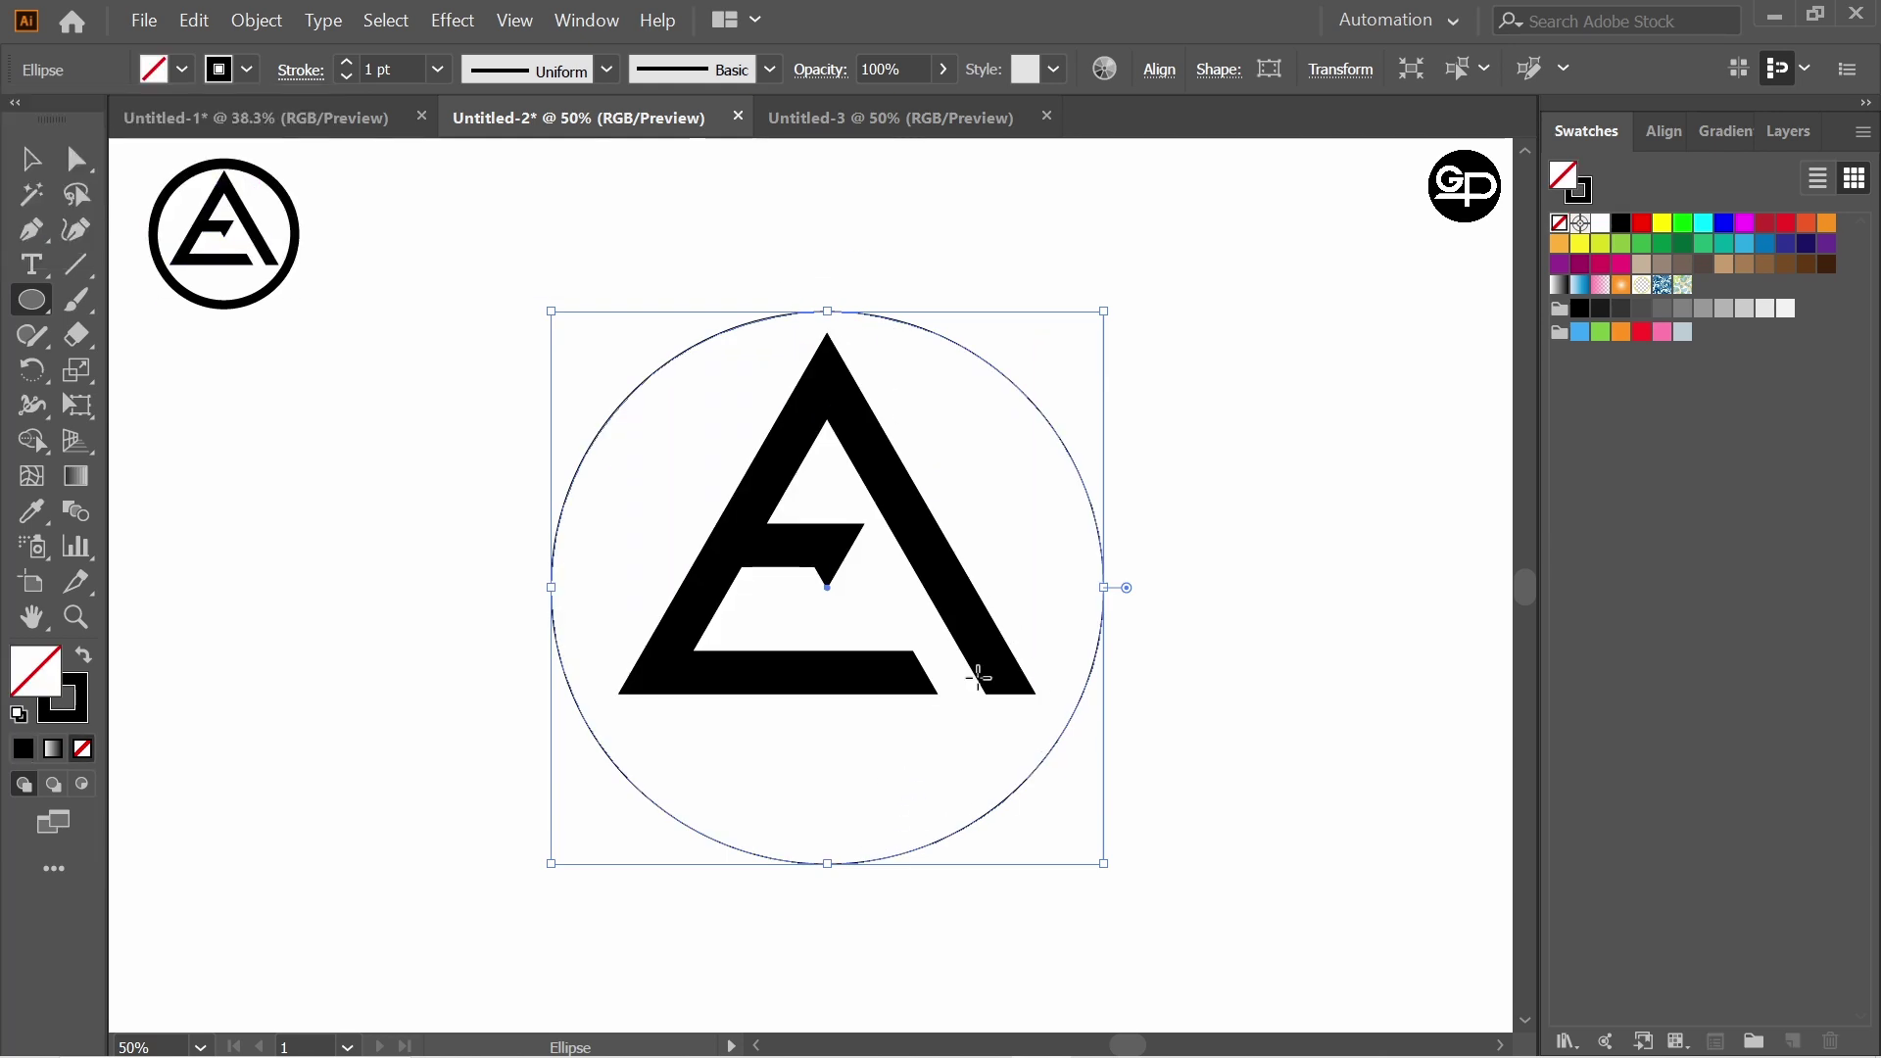
Shift the circle slightly up and left around the monogram and deselect it
drag(830, 594, 825, 585)
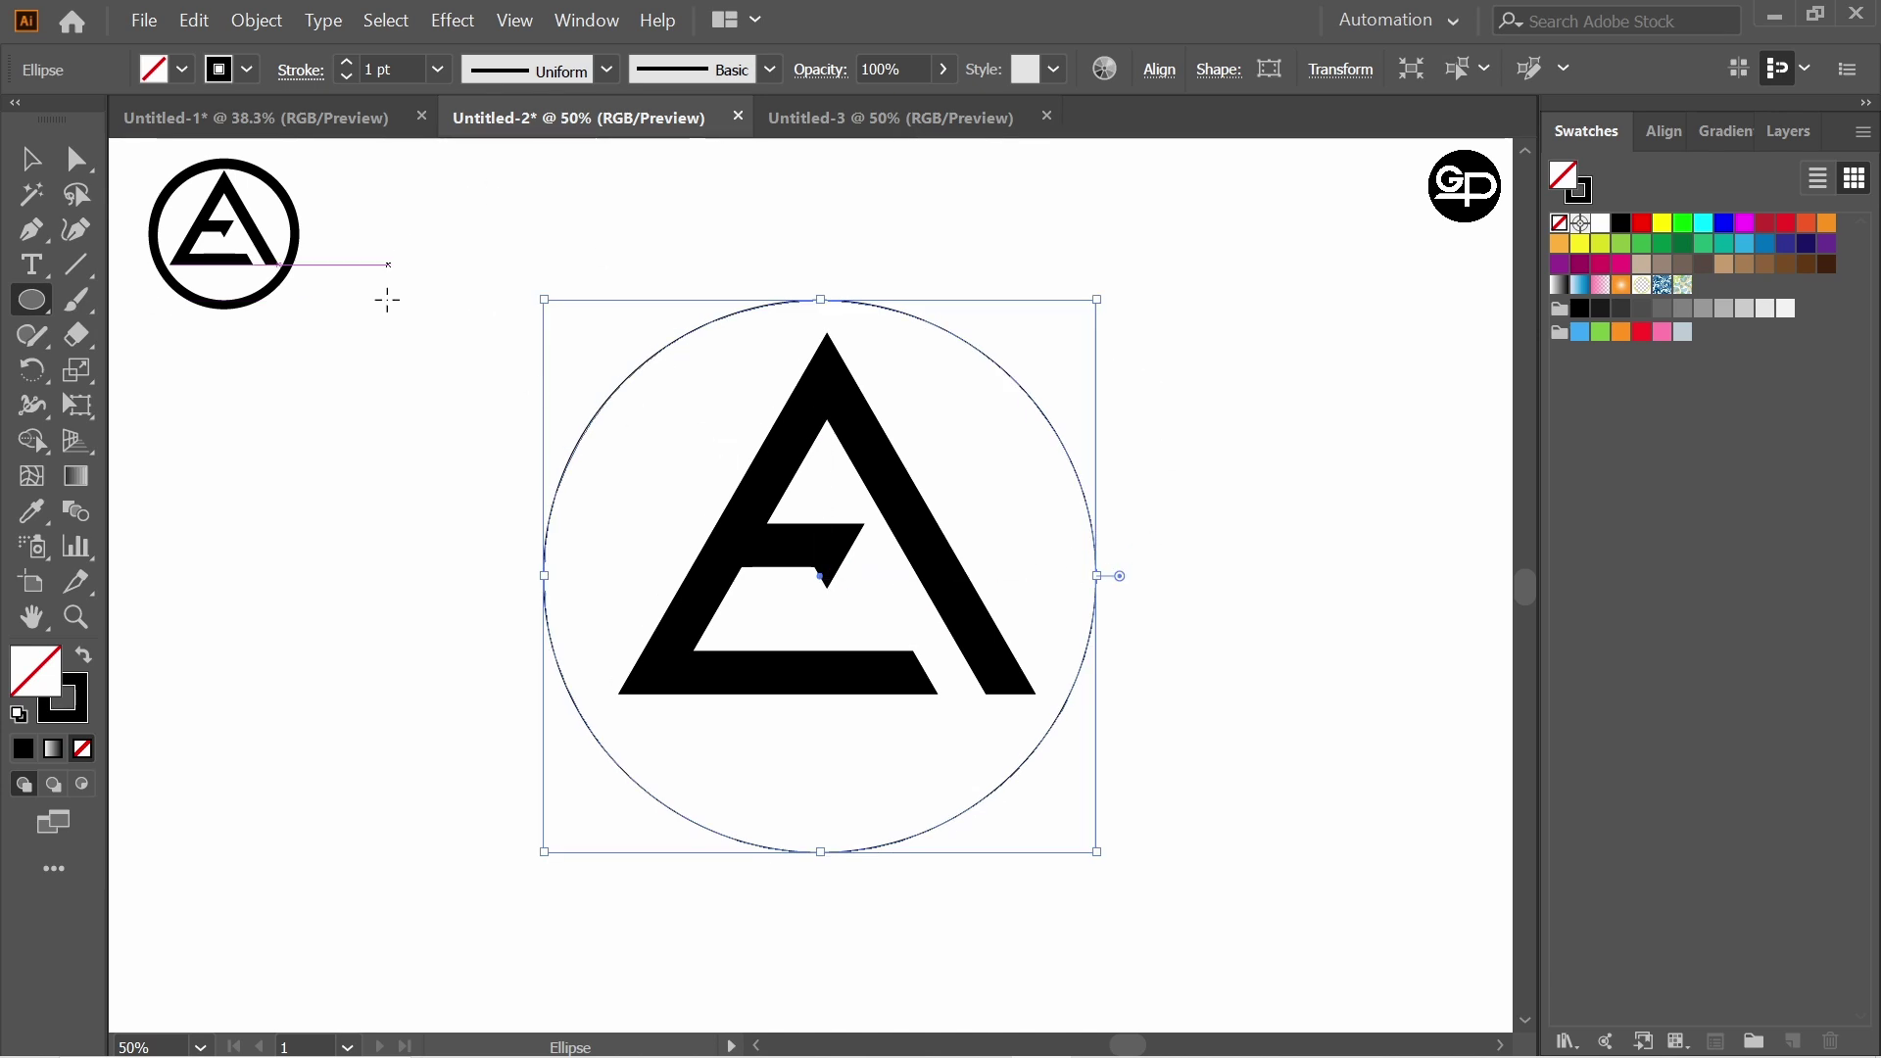
click(29, 159)
click(537, 269)
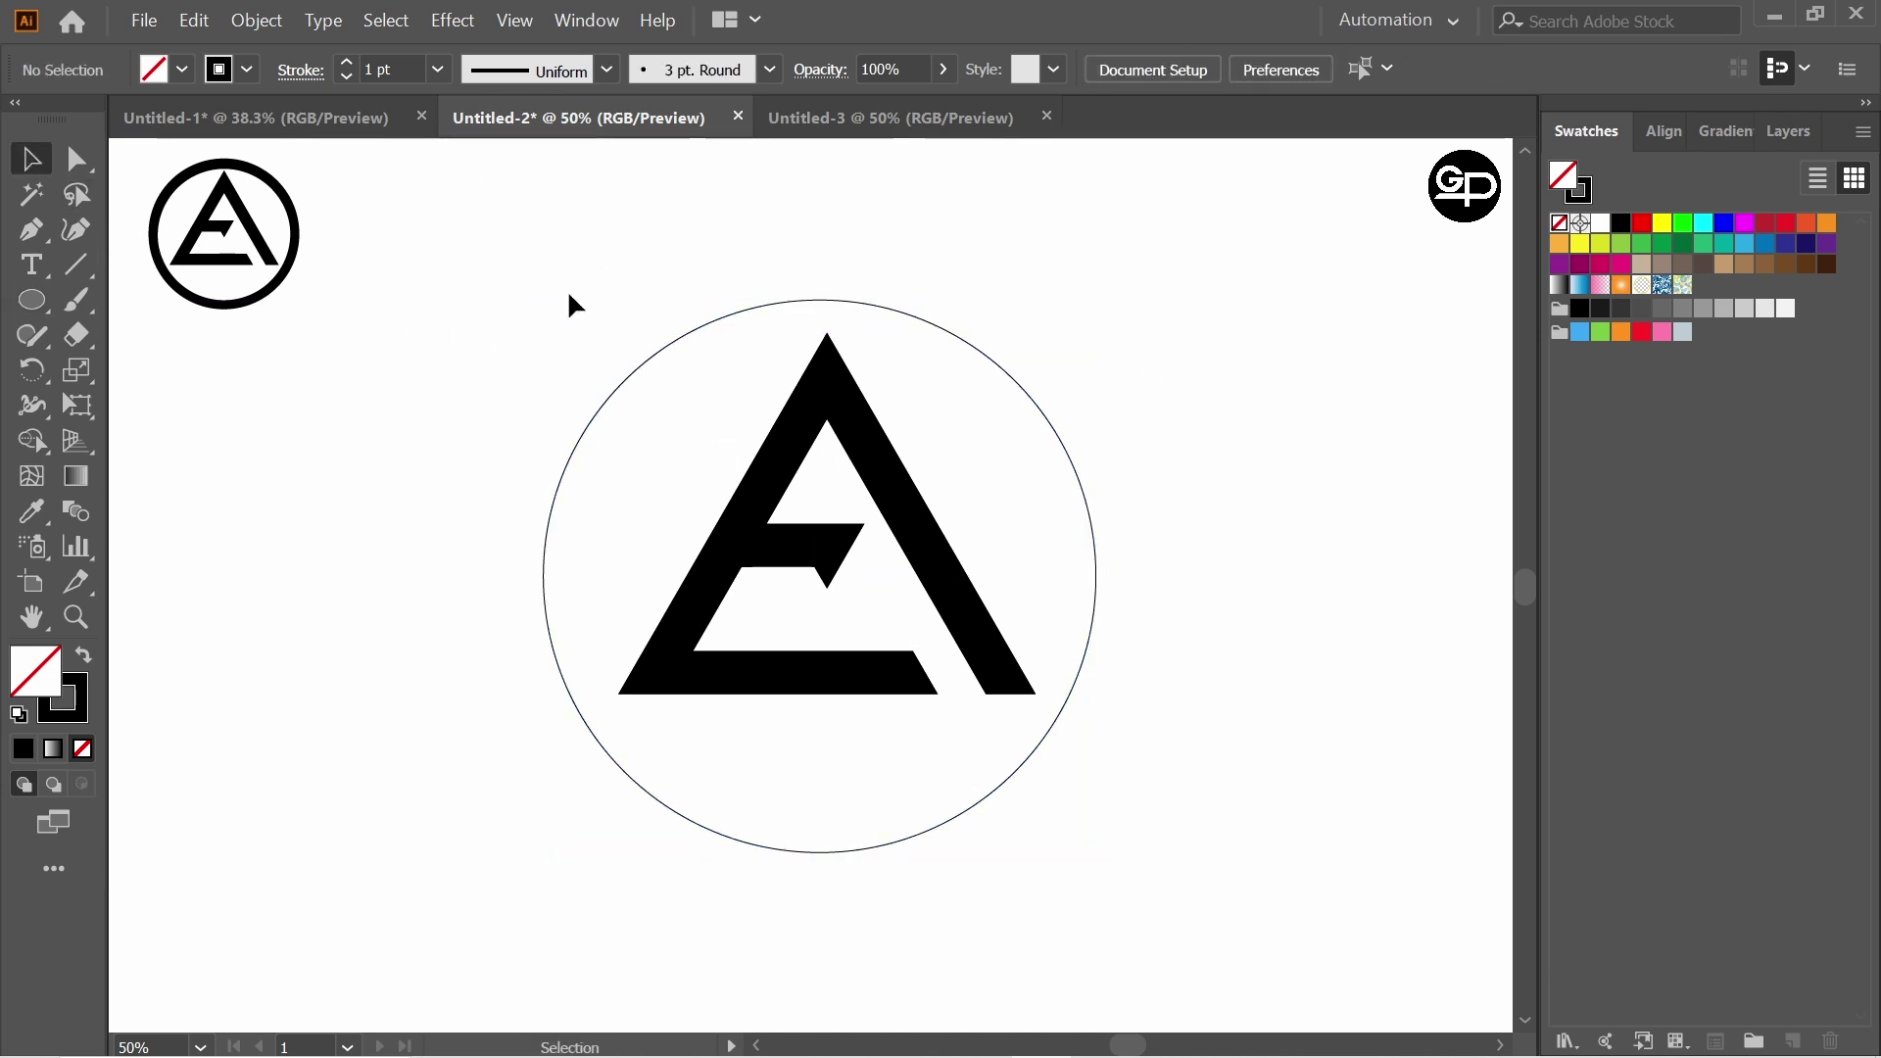
Move the circle slightly to the right so it is centred horizontally on the EA monogram
click(1098, 556)
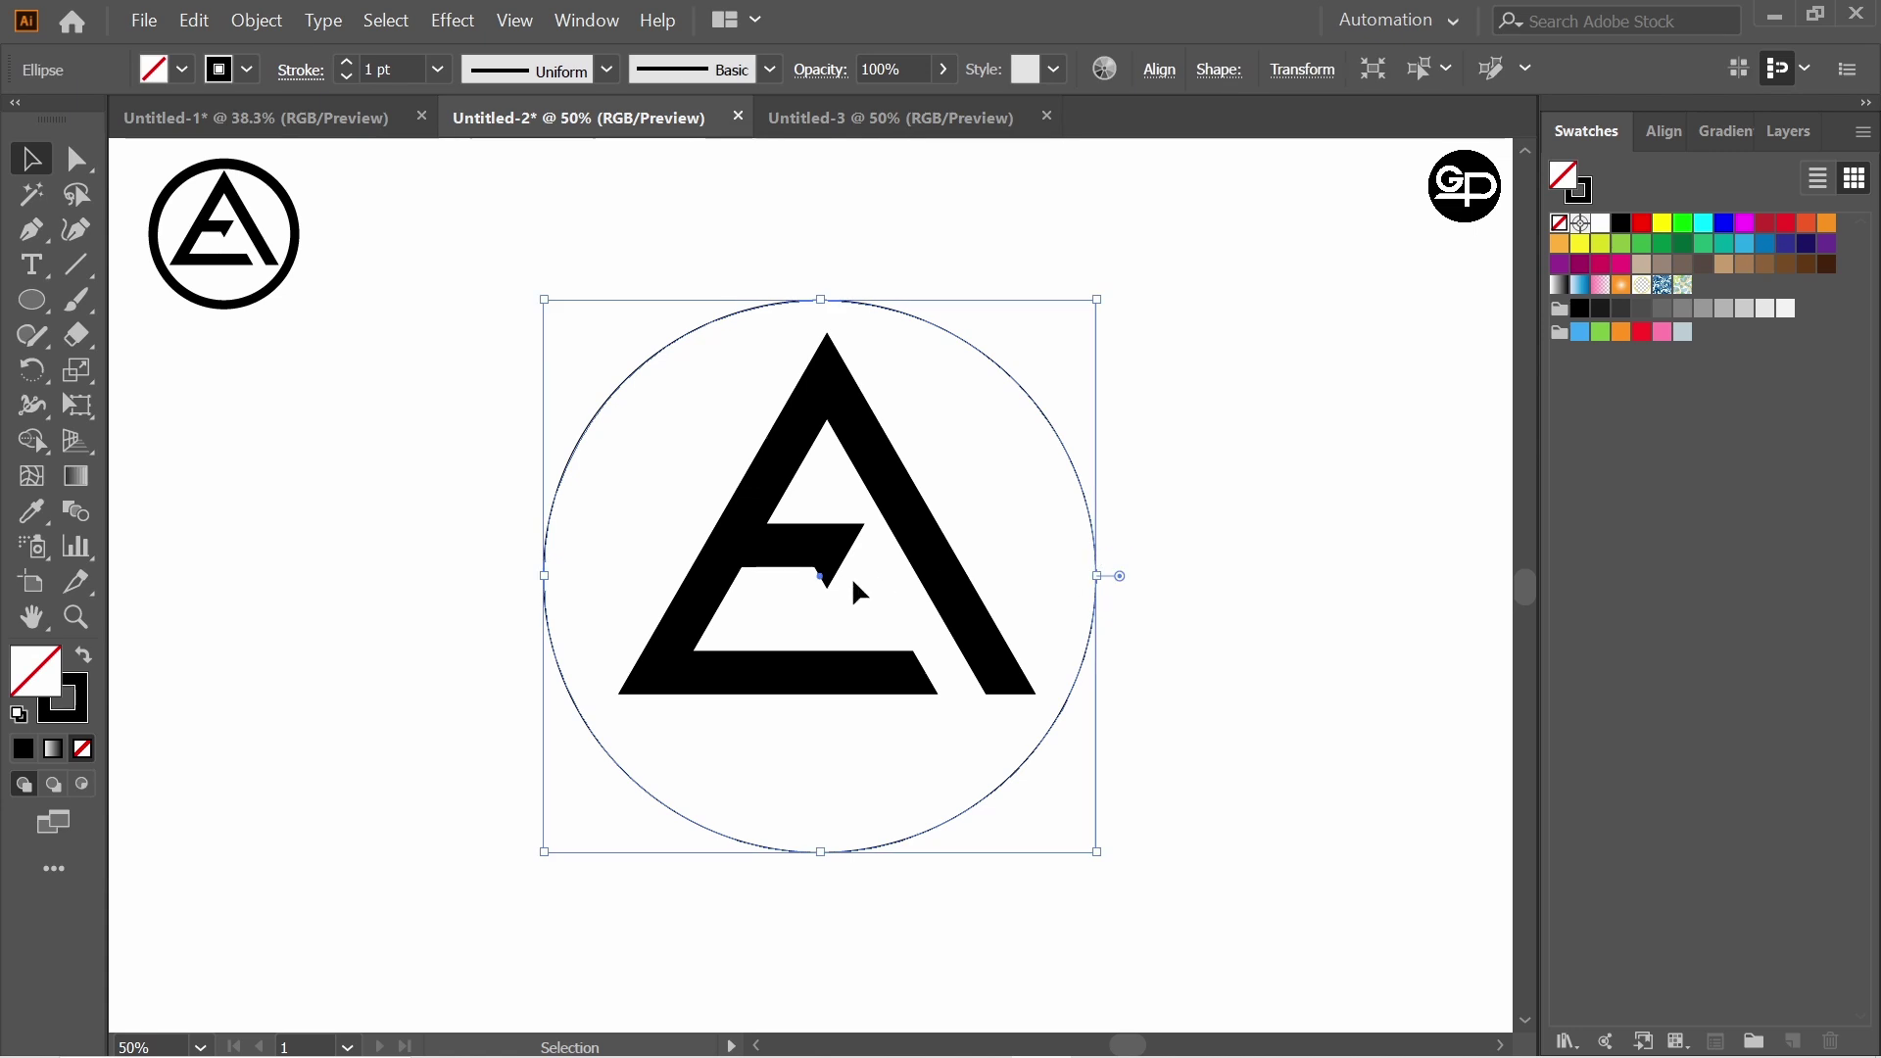
drag(820, 576, 828, 577)
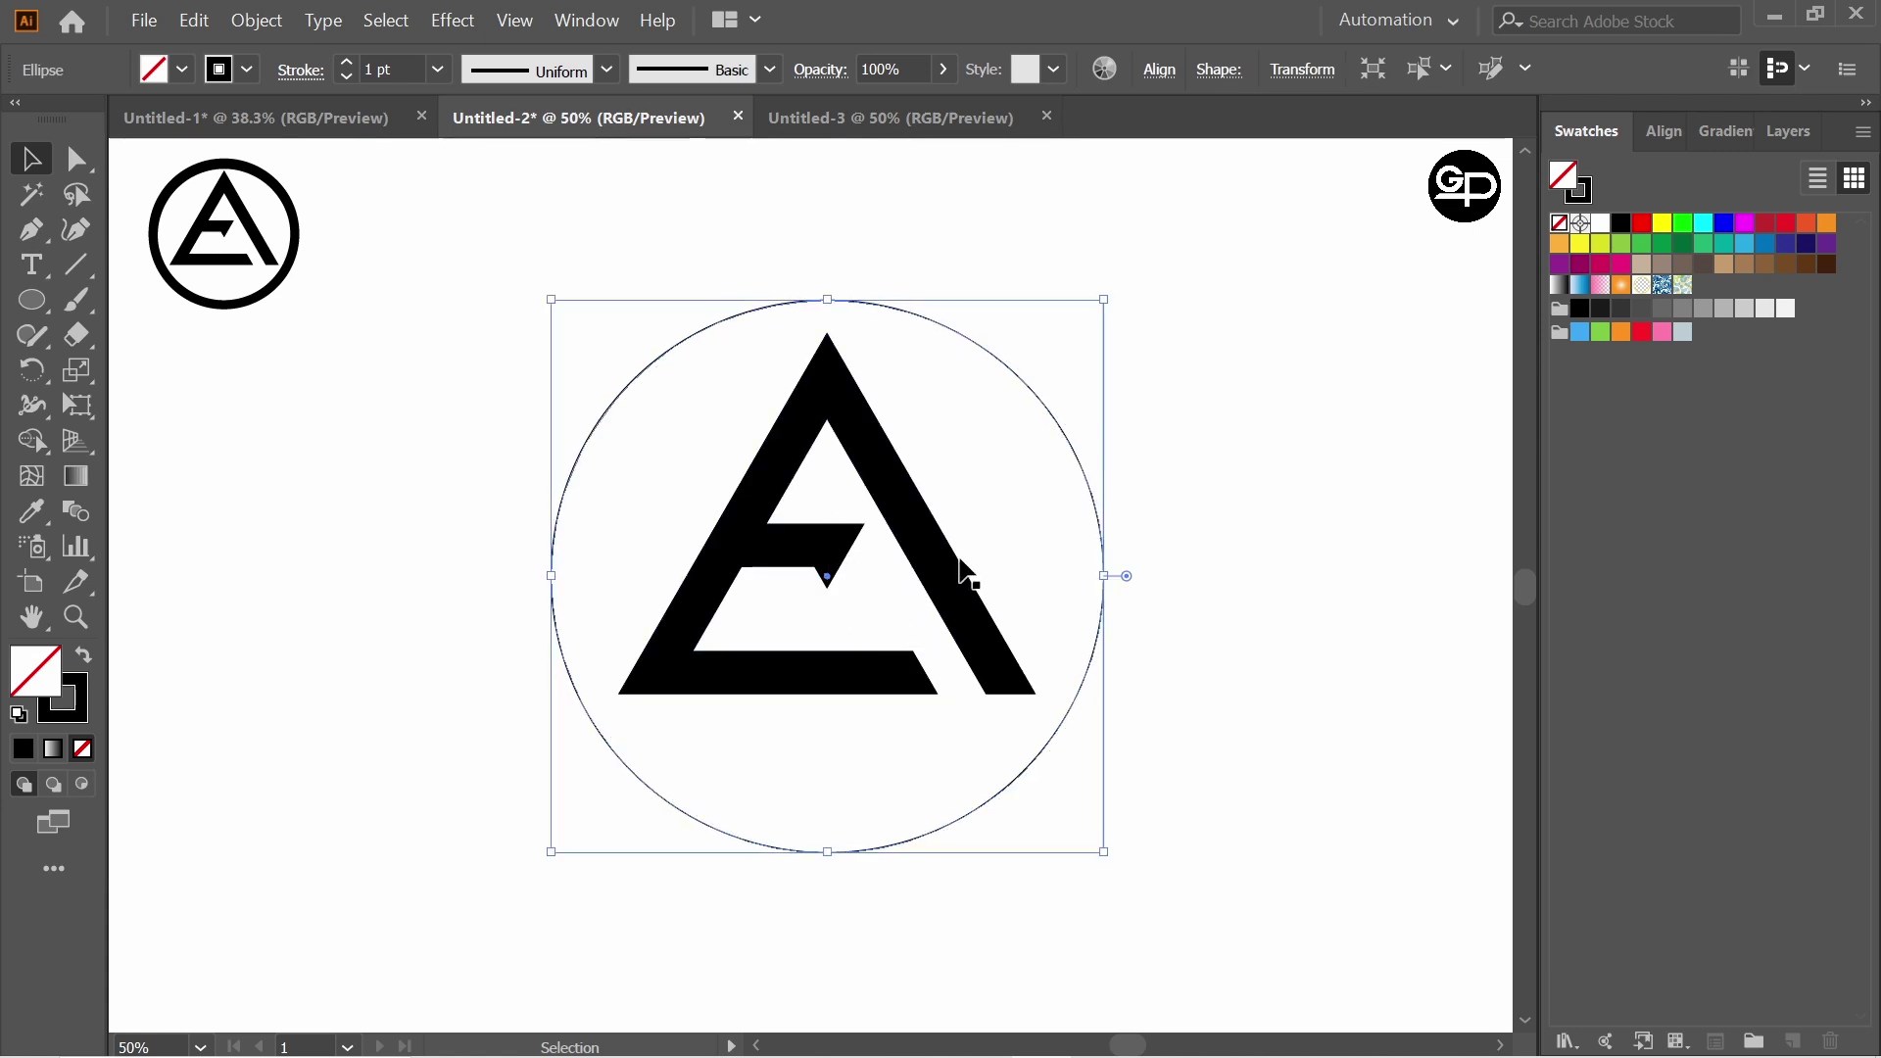
click(1187, 532)
Duplicate the circle in place and shrink the copy proportionally about its centre to form a thin concentric ring around the monogram
click(1101, 518)
key(ctrl+c)
key(ctrl+f)
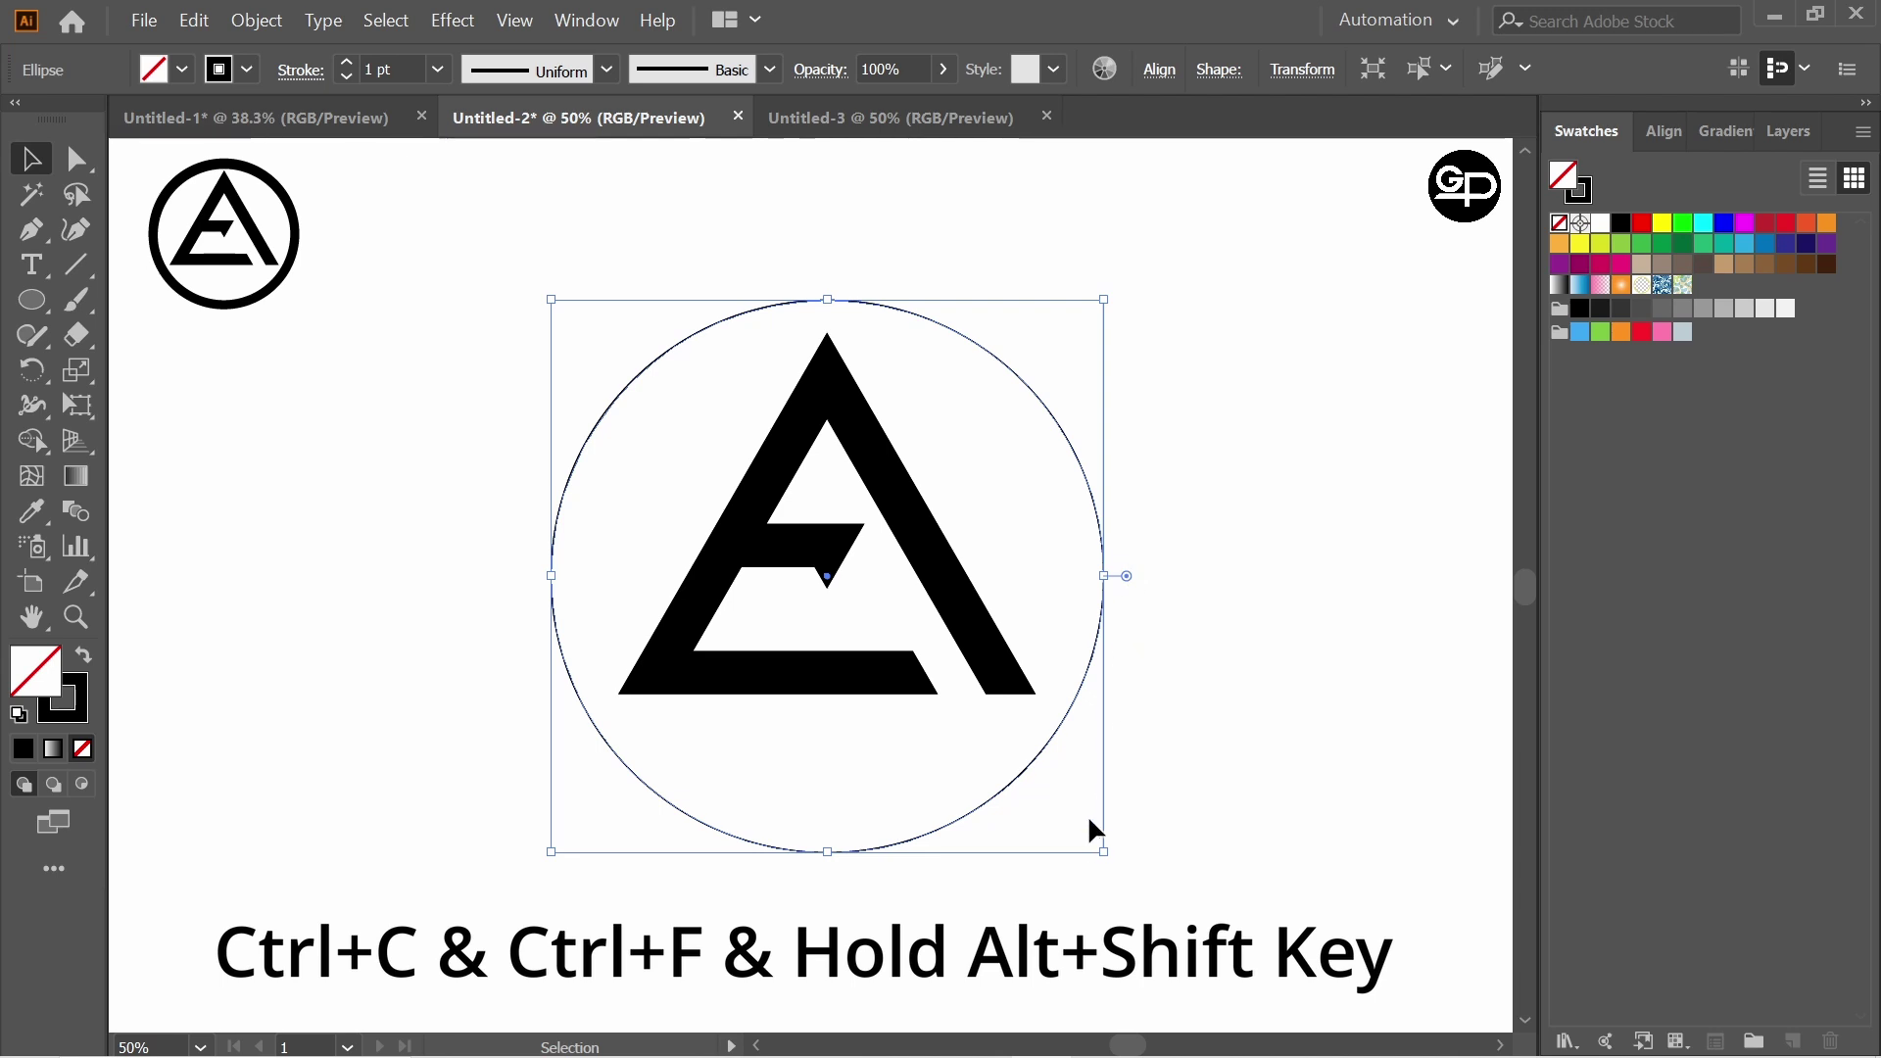
drag(1103, 849, 1095, 828)
click(1211, 423)
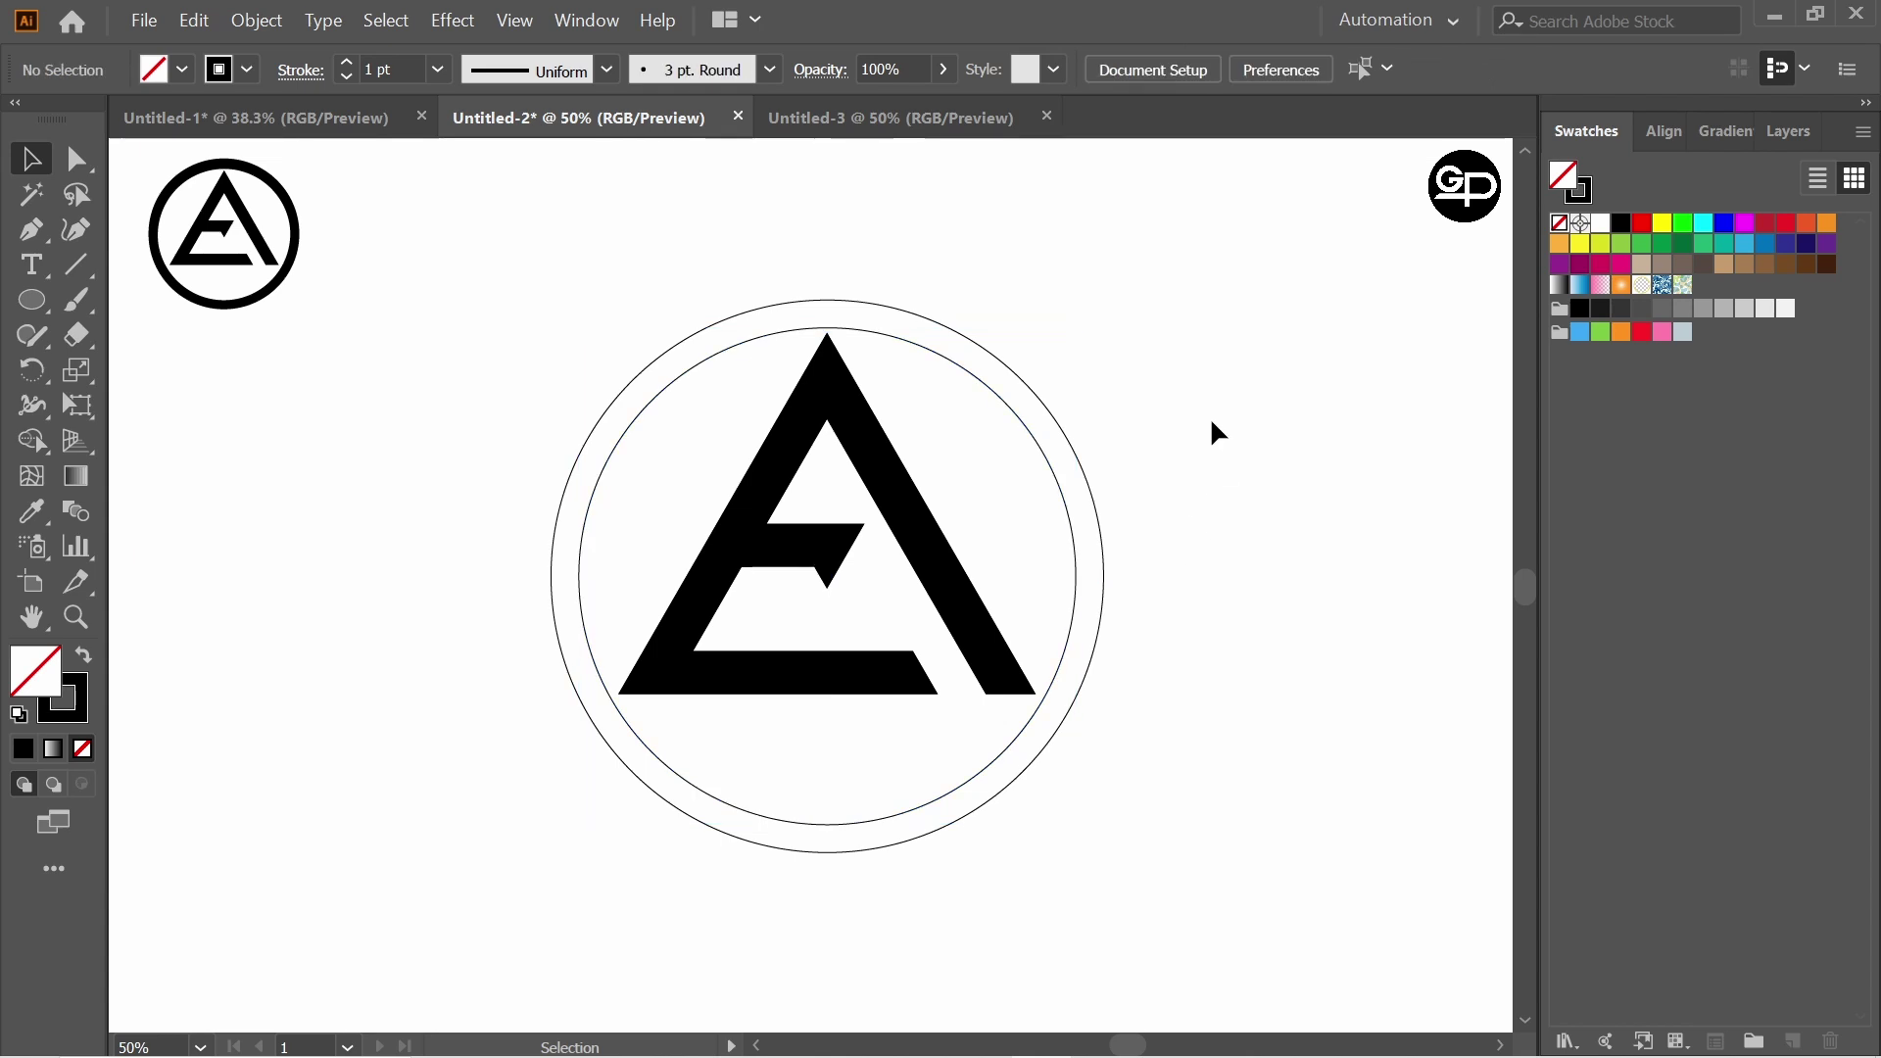
Fill the band between the two circles with black using the Shape Builder tool, and deselect the artwork
drag(893, 476, 1214, 744)
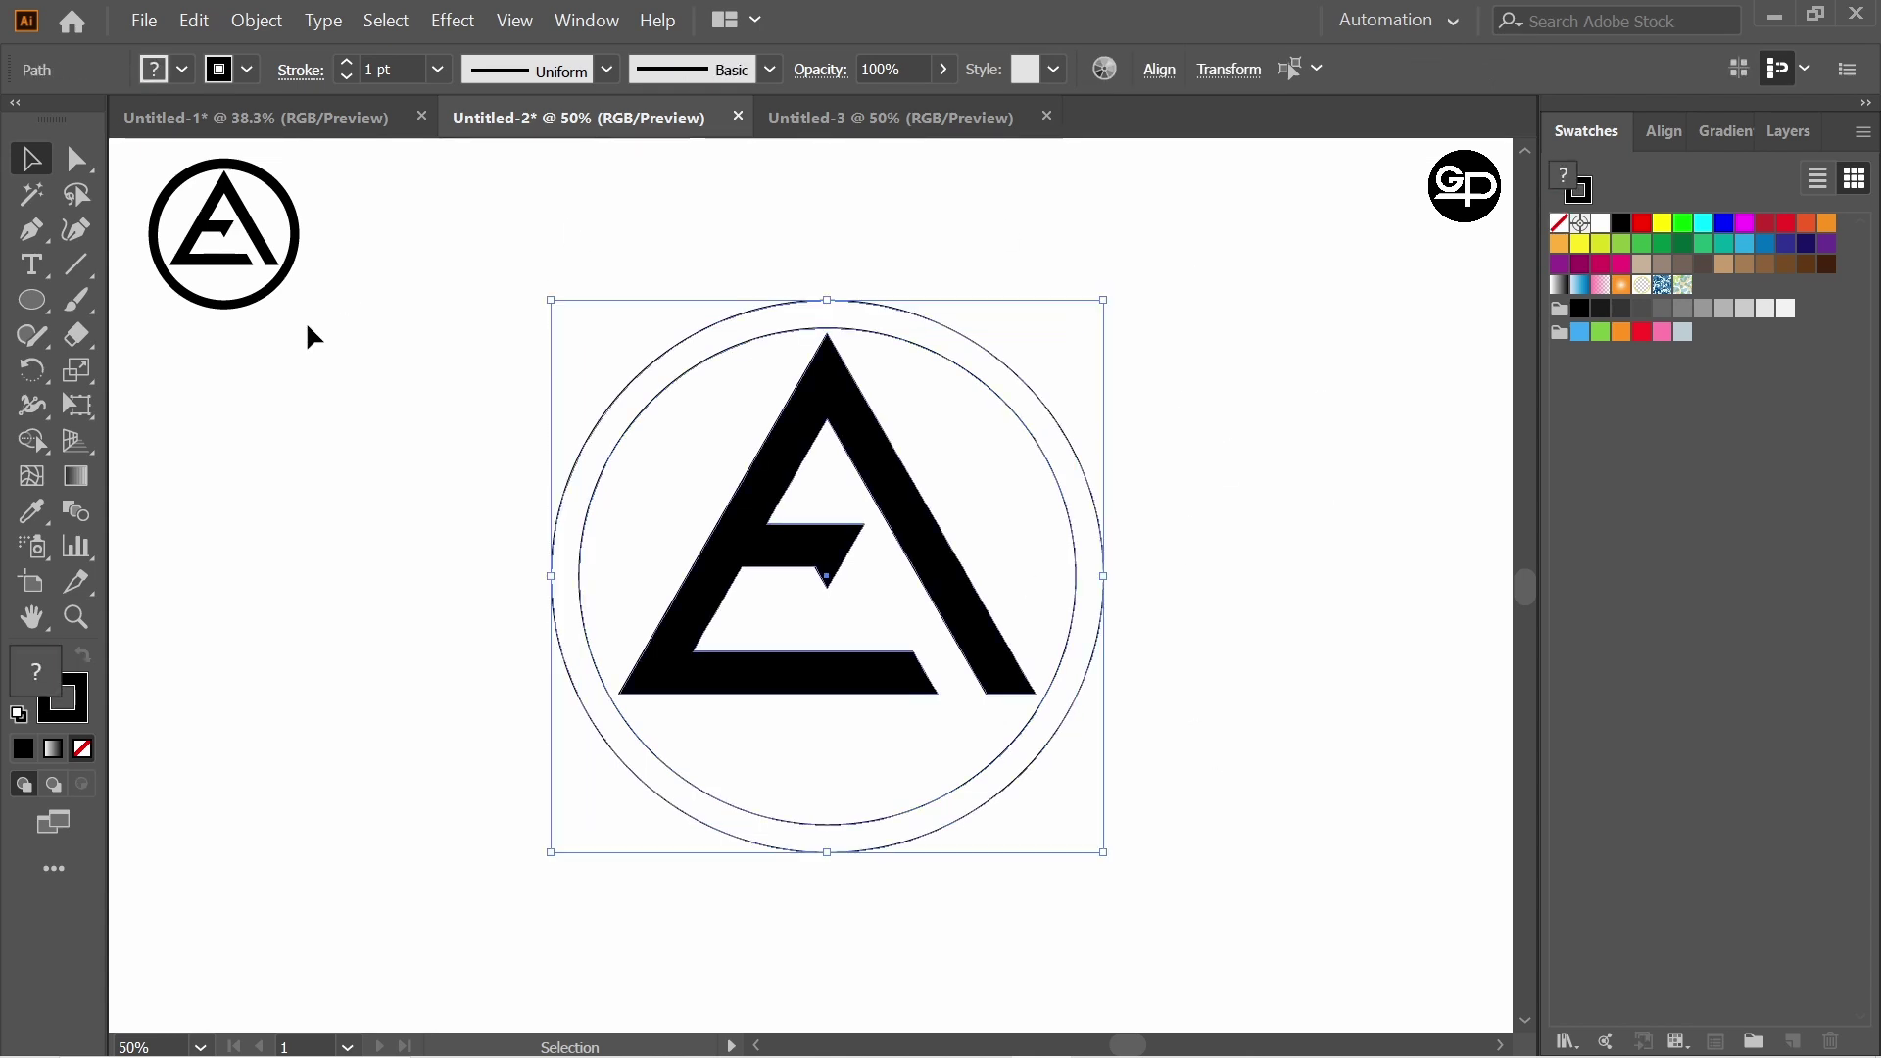
drag(30, 443, 168, 438)
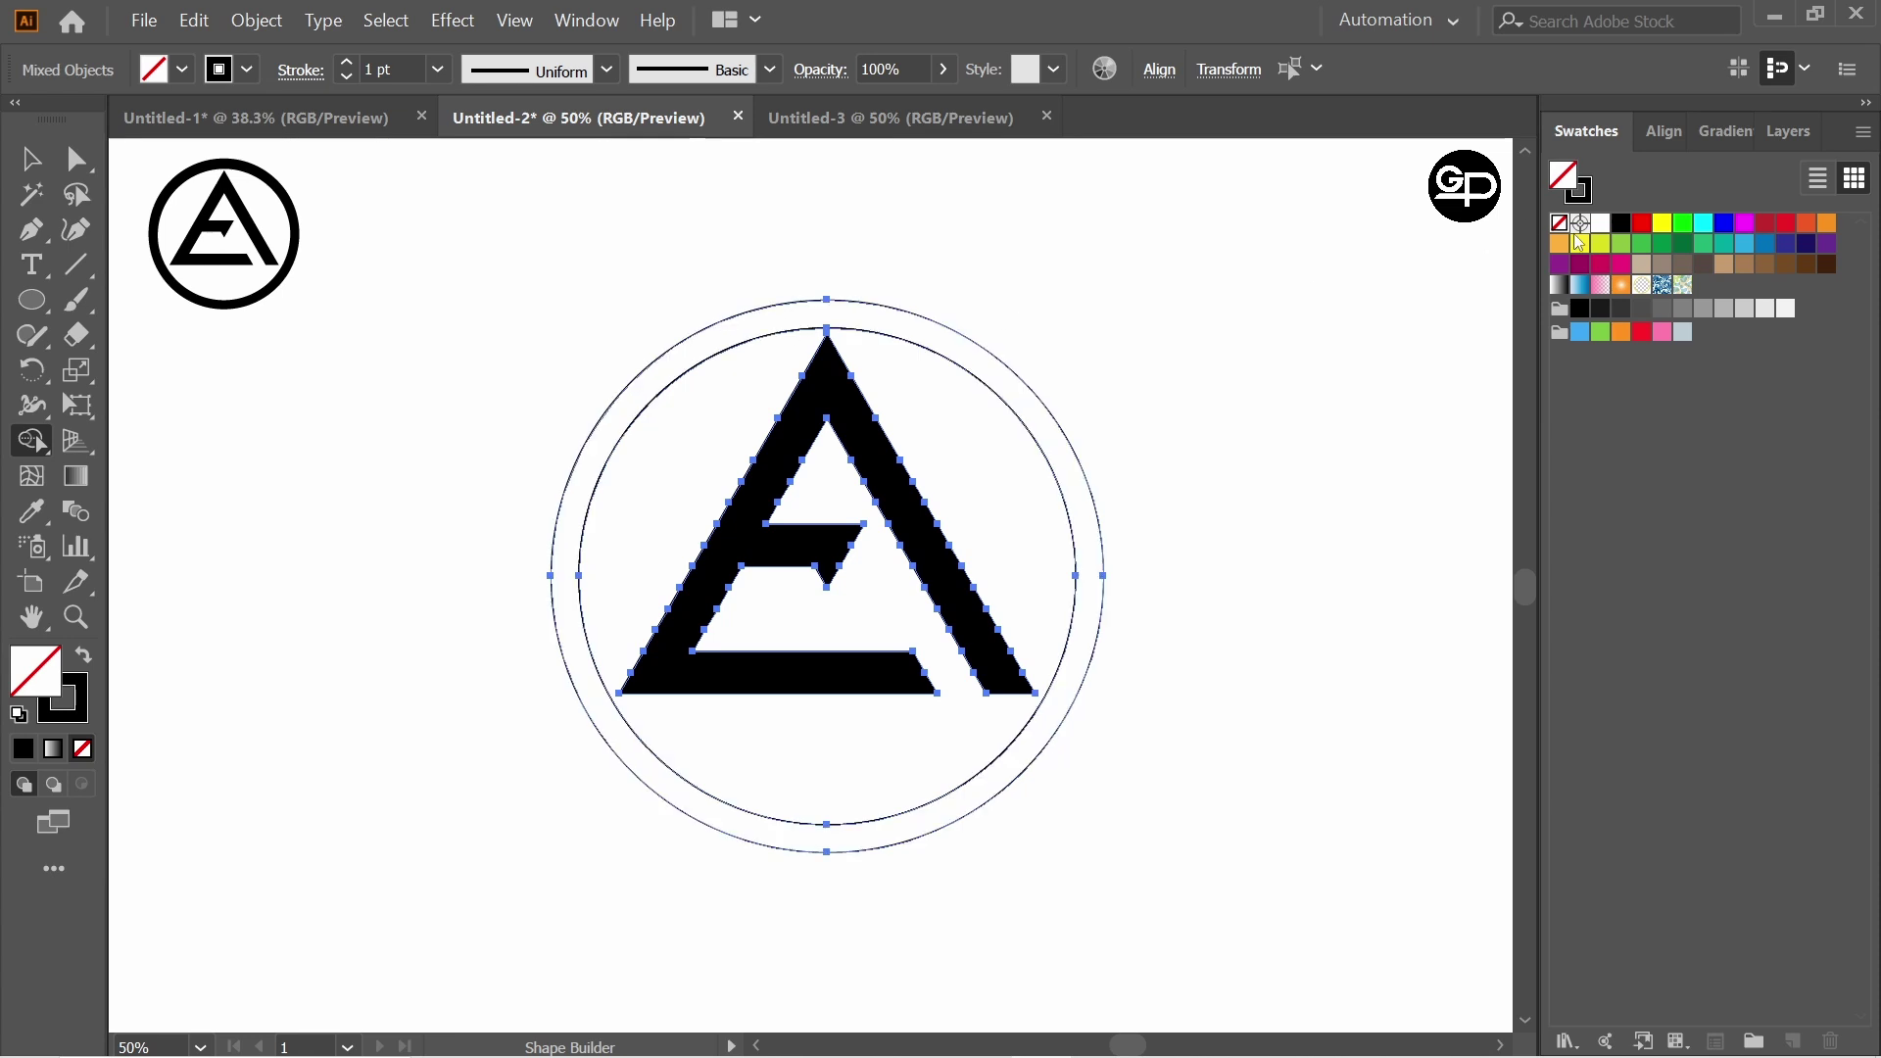
click(1625, 228)
click(1018, 400)
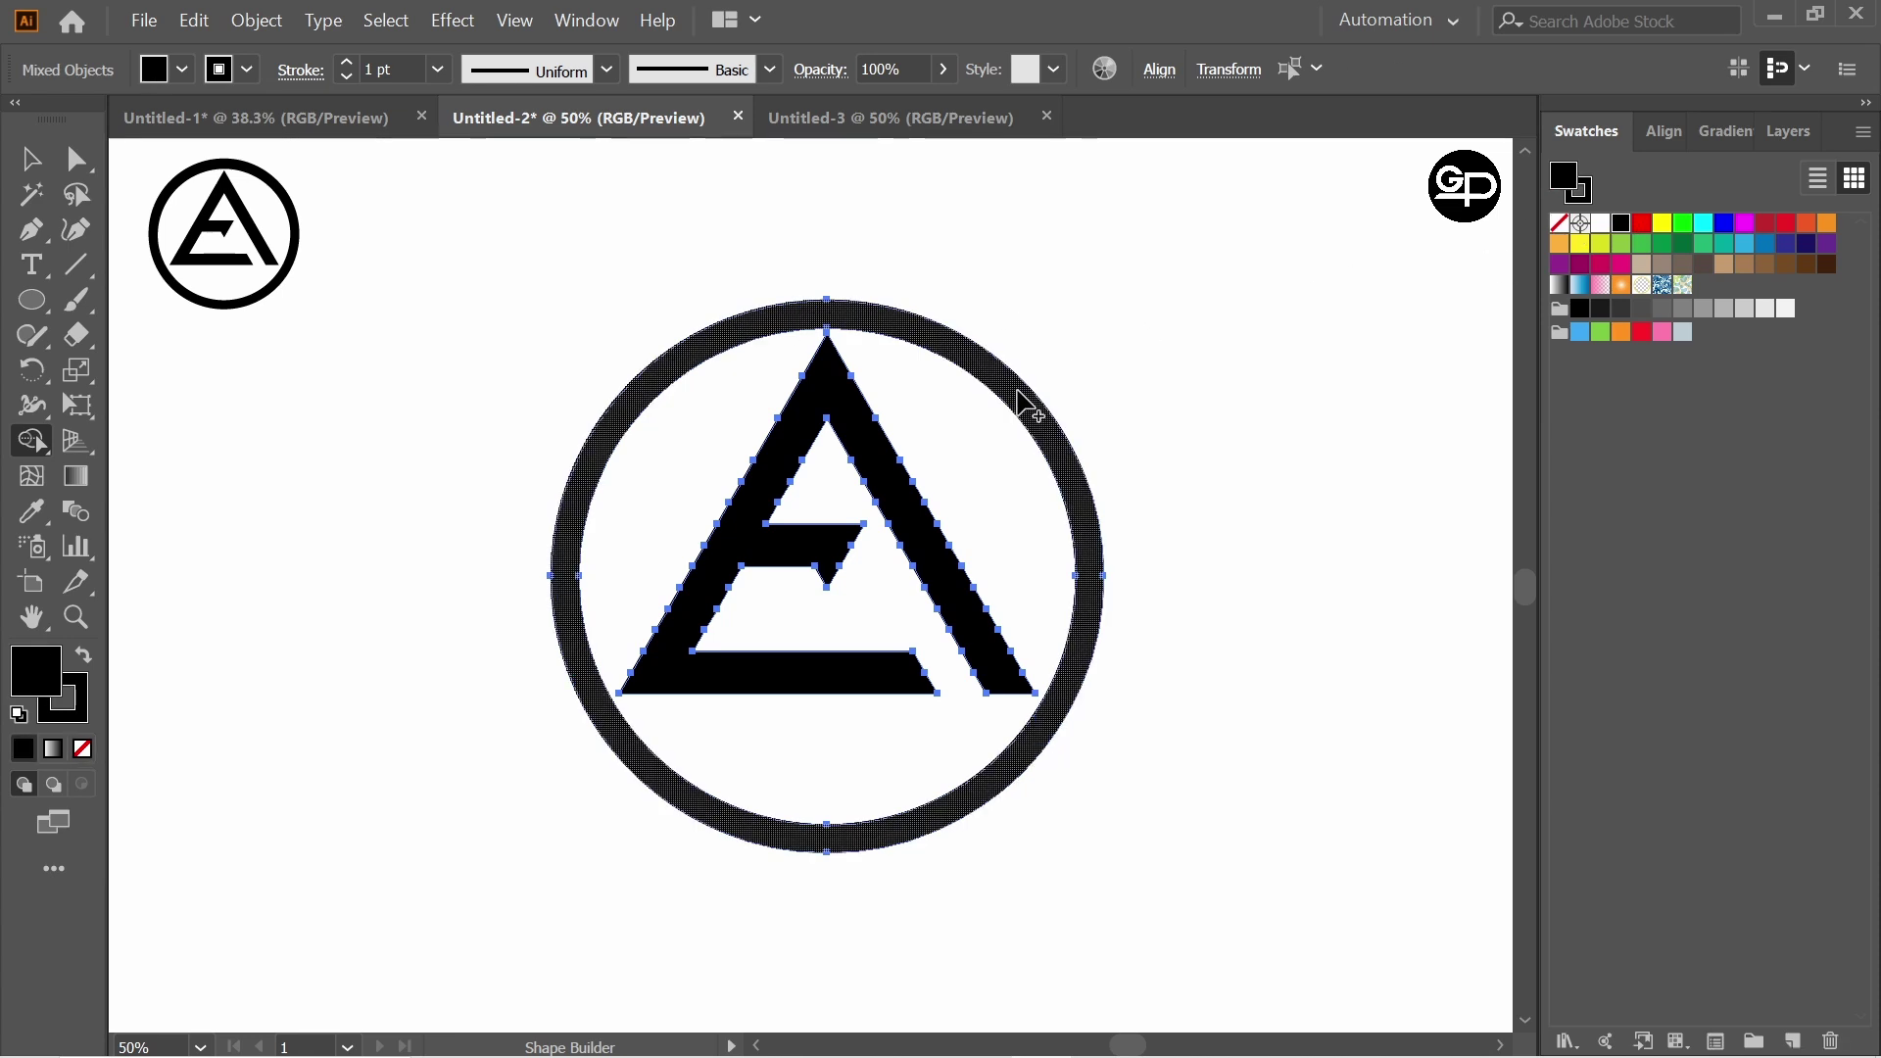
click(29, 159)
click(550, 333)
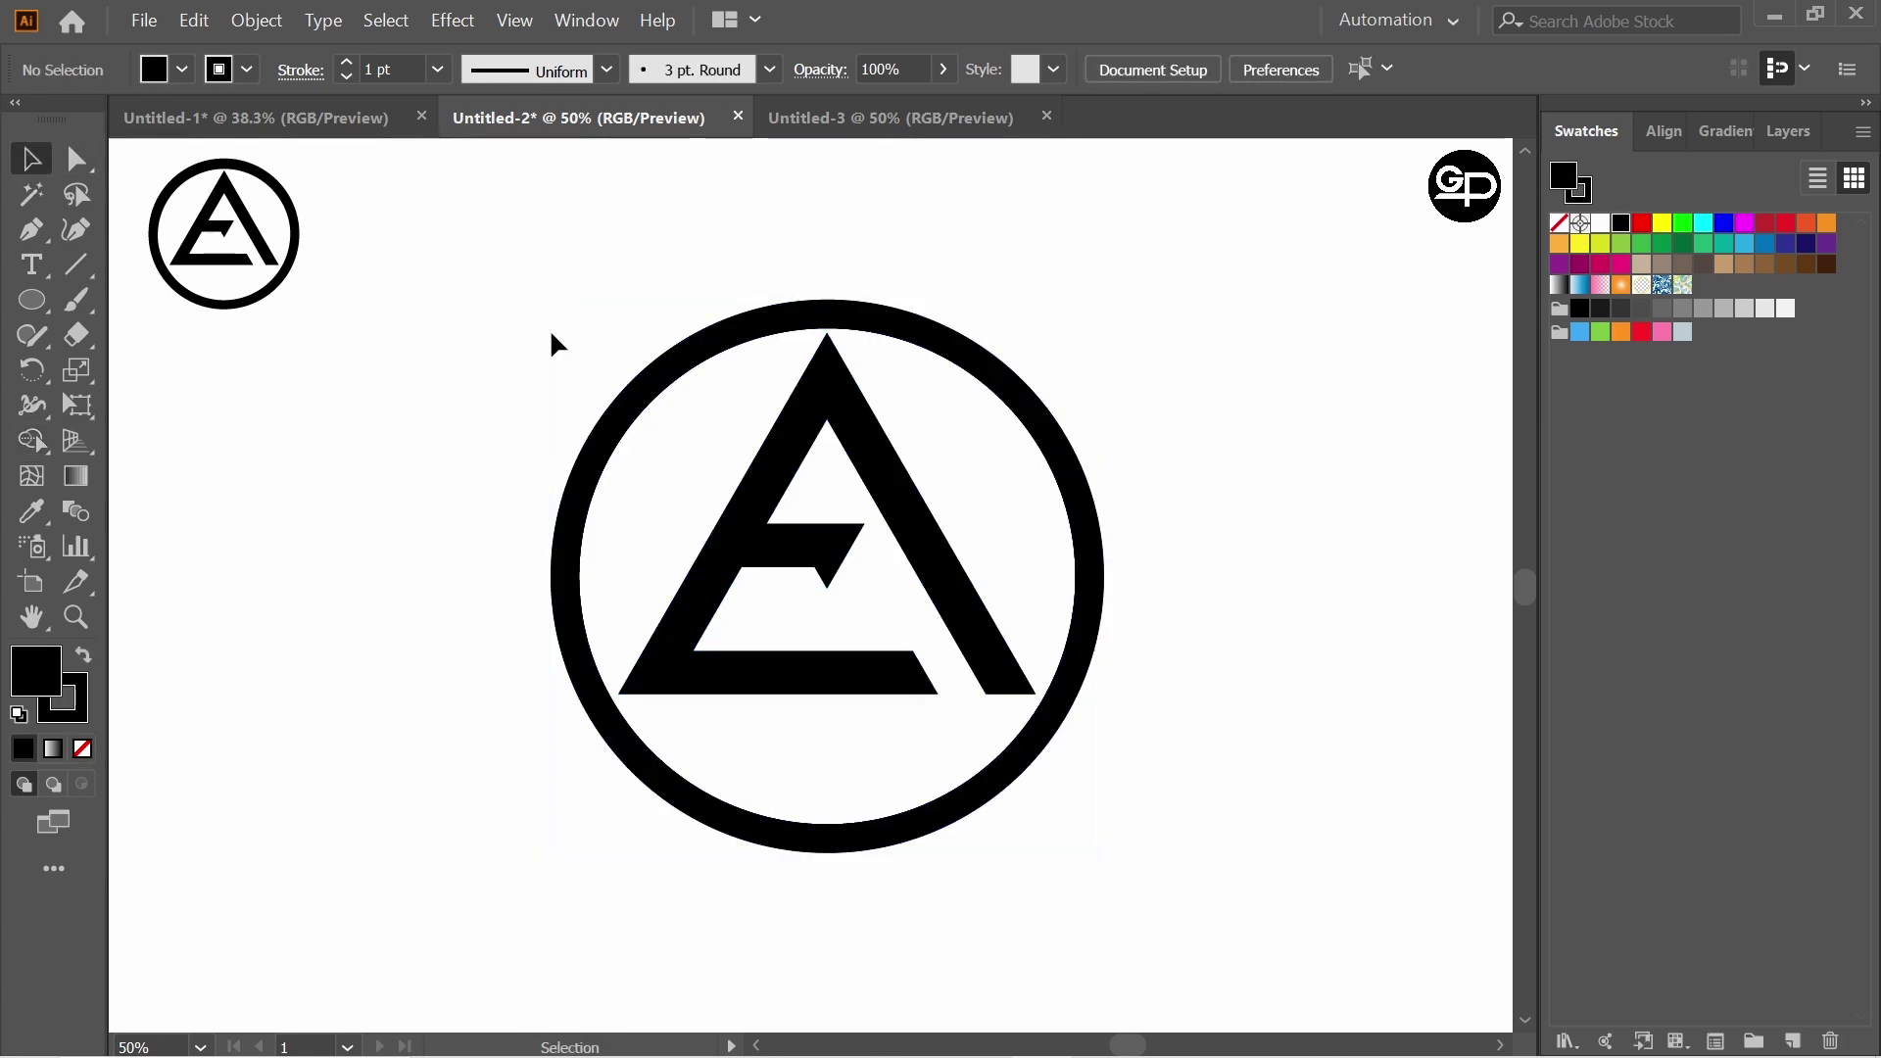
click(1030, 423)
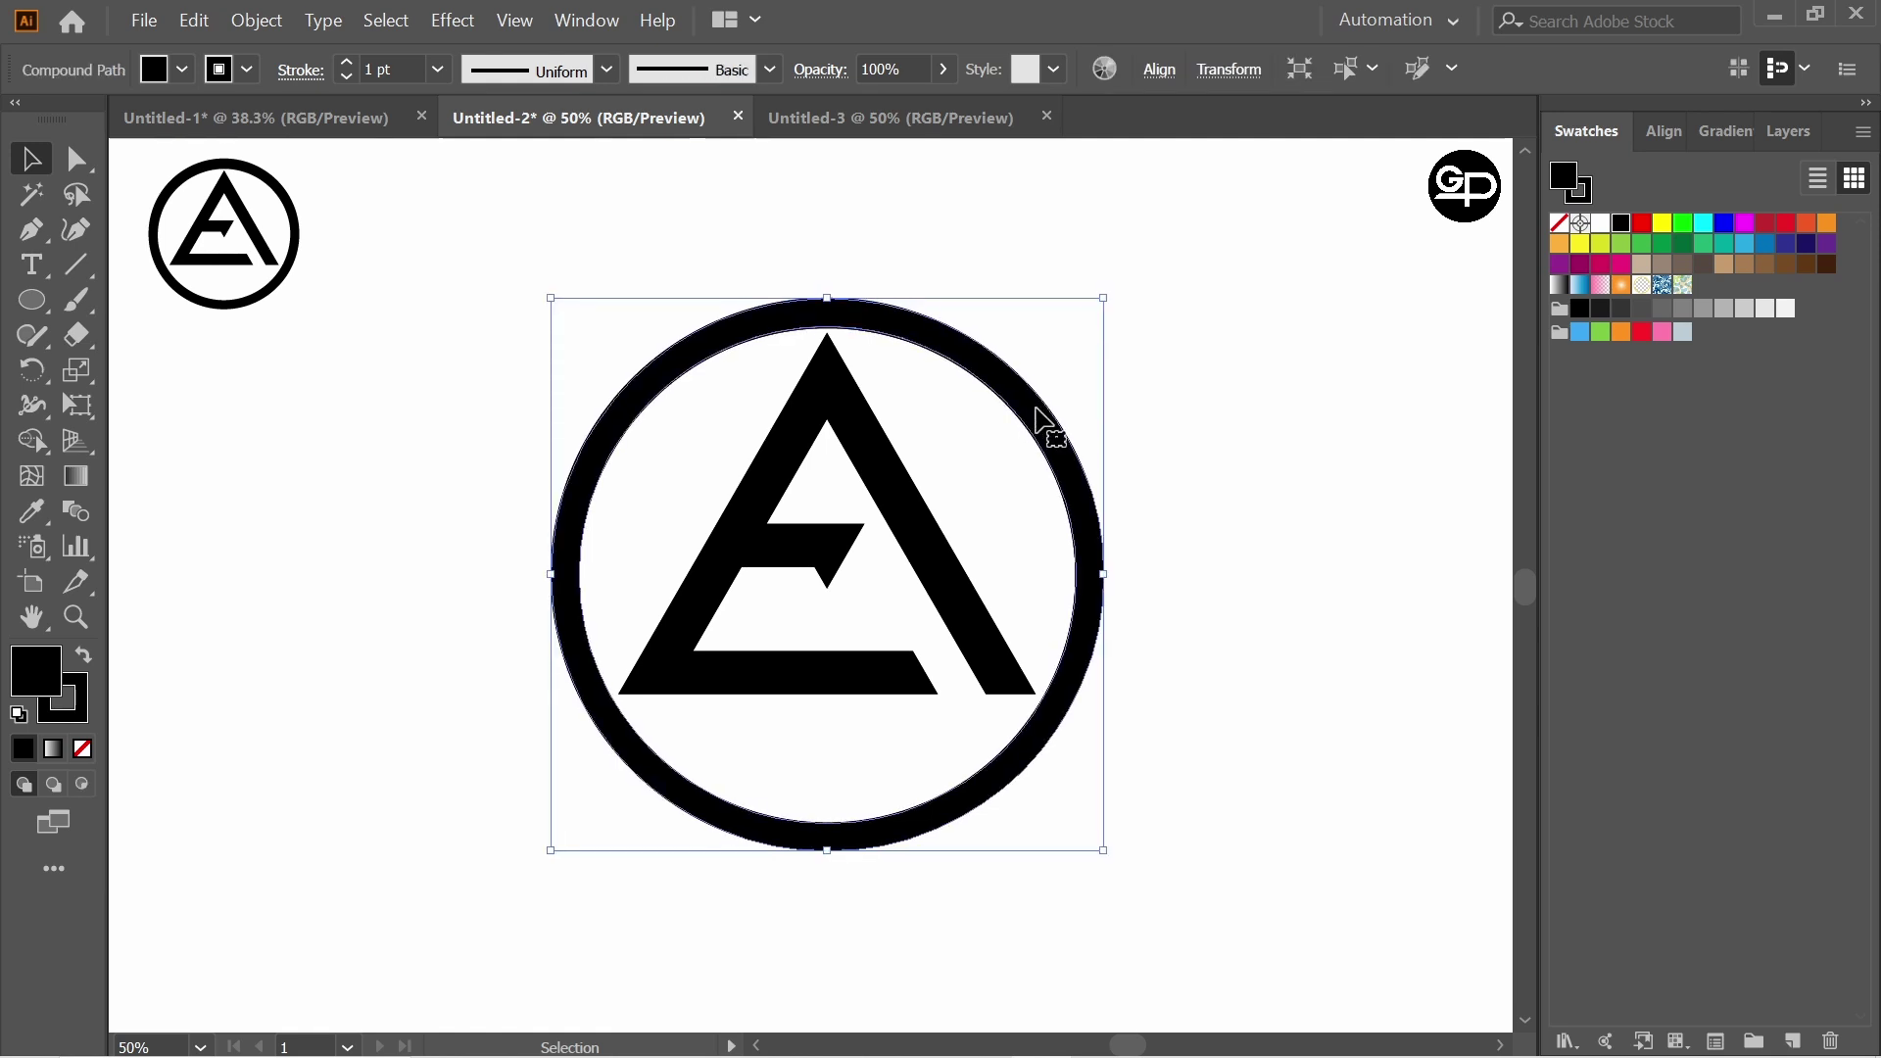
click(1170, 312)
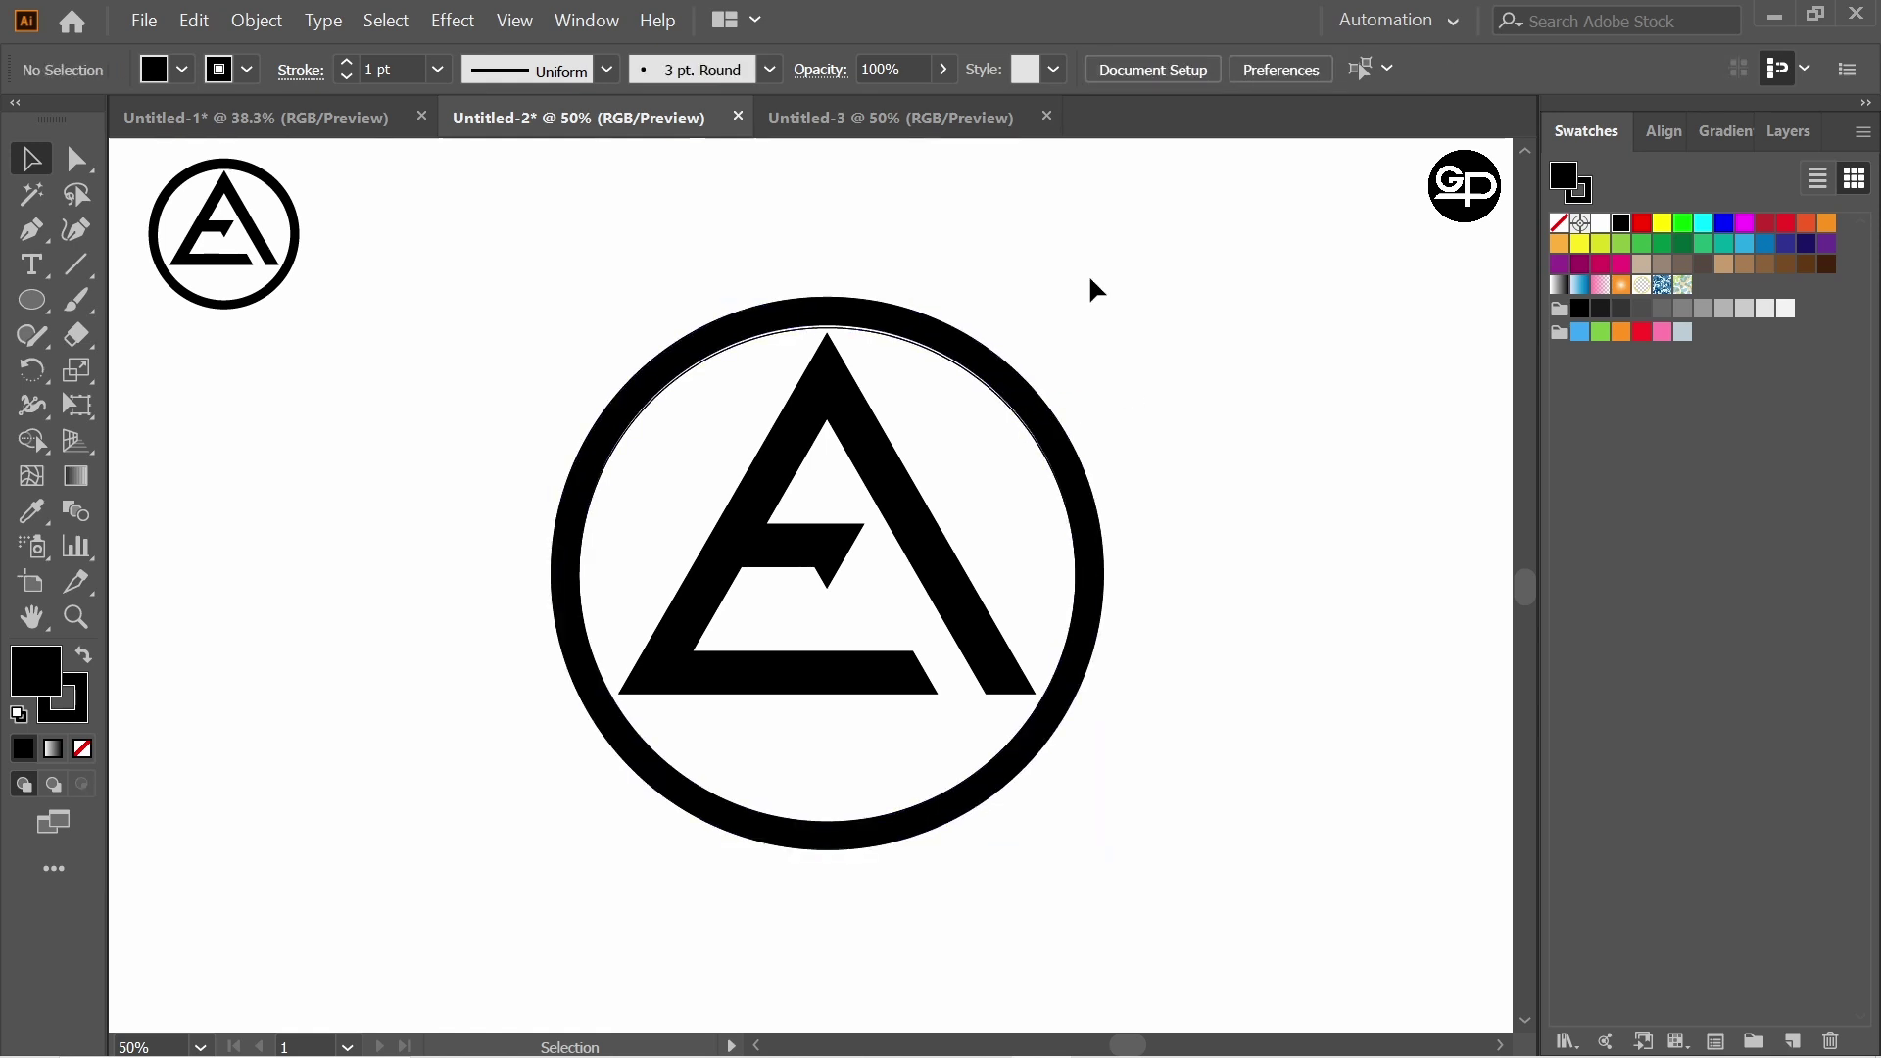
click(979, 333)
click(991, 269)
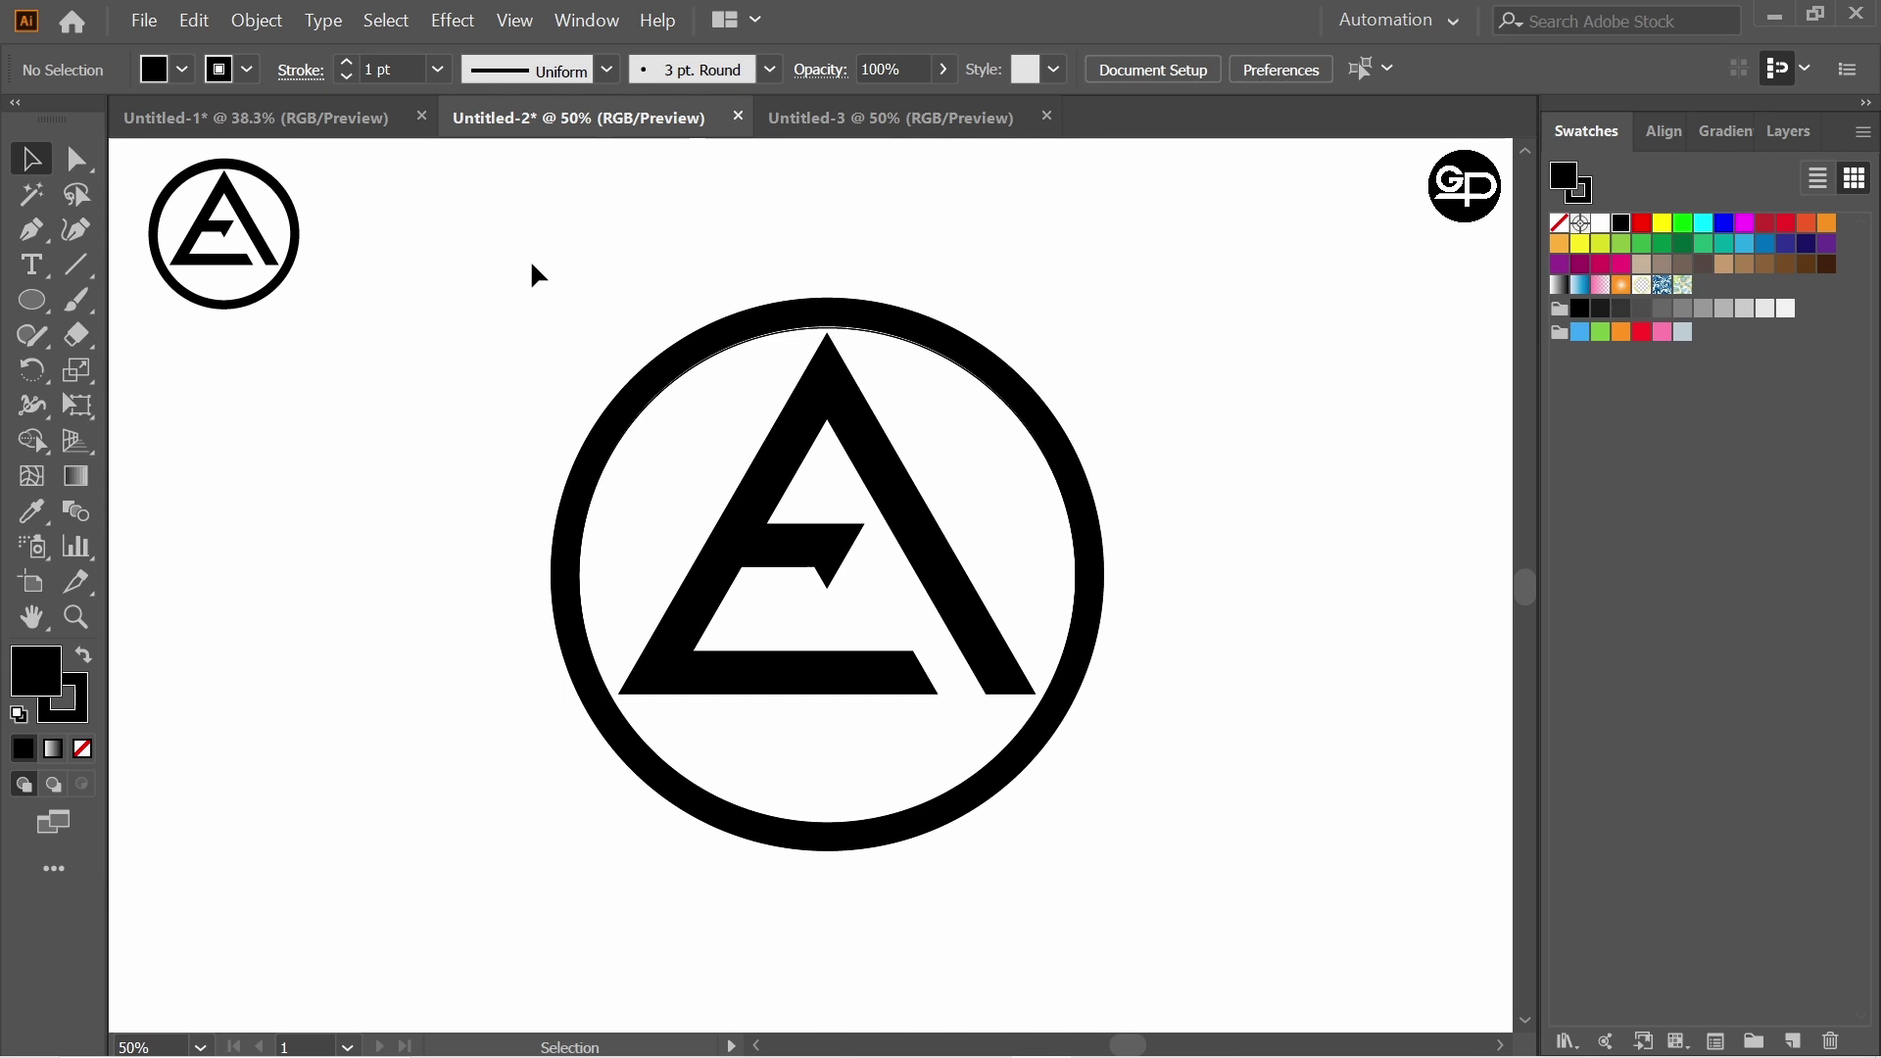
drag(531, 263, 1297, 753)
click(1309, 723)
key(ctrl+z)
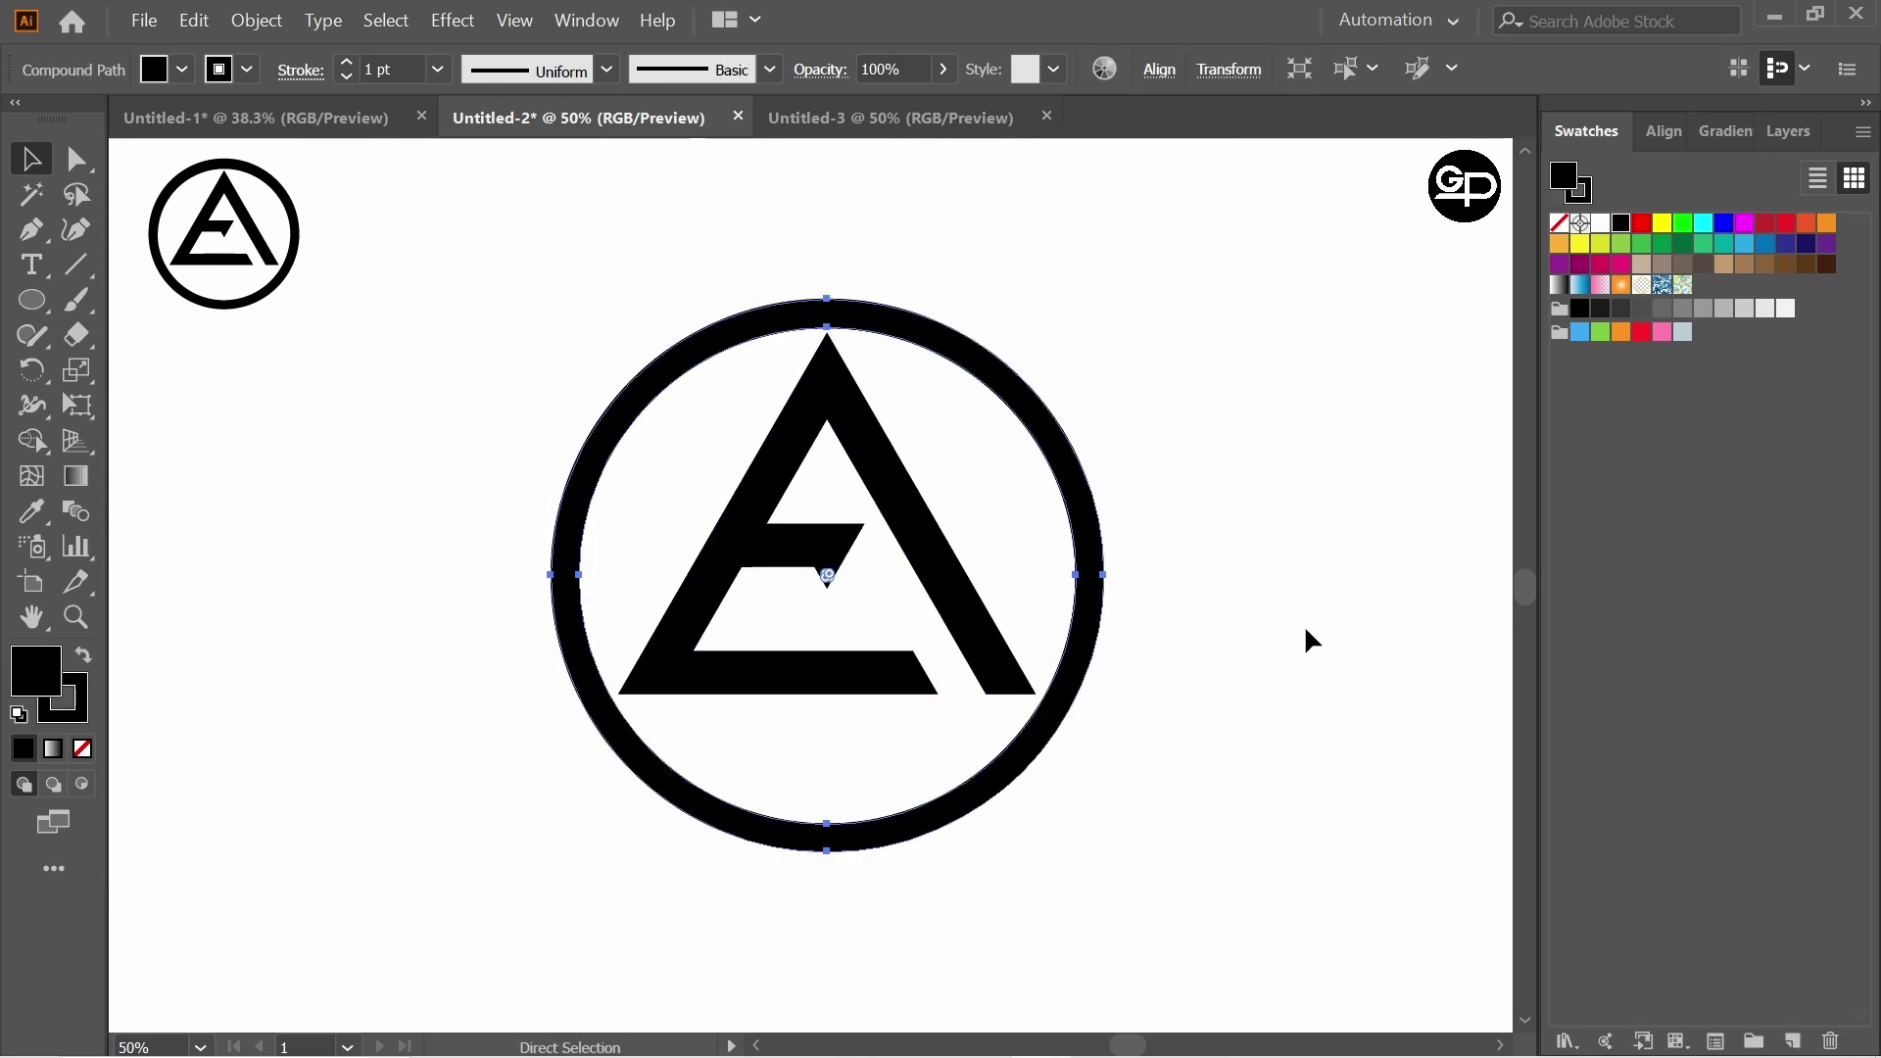
click(1304, 629)
Set the stroke of the monogram and the surrounding ring to none
drag(571, 263, 1435, 864)
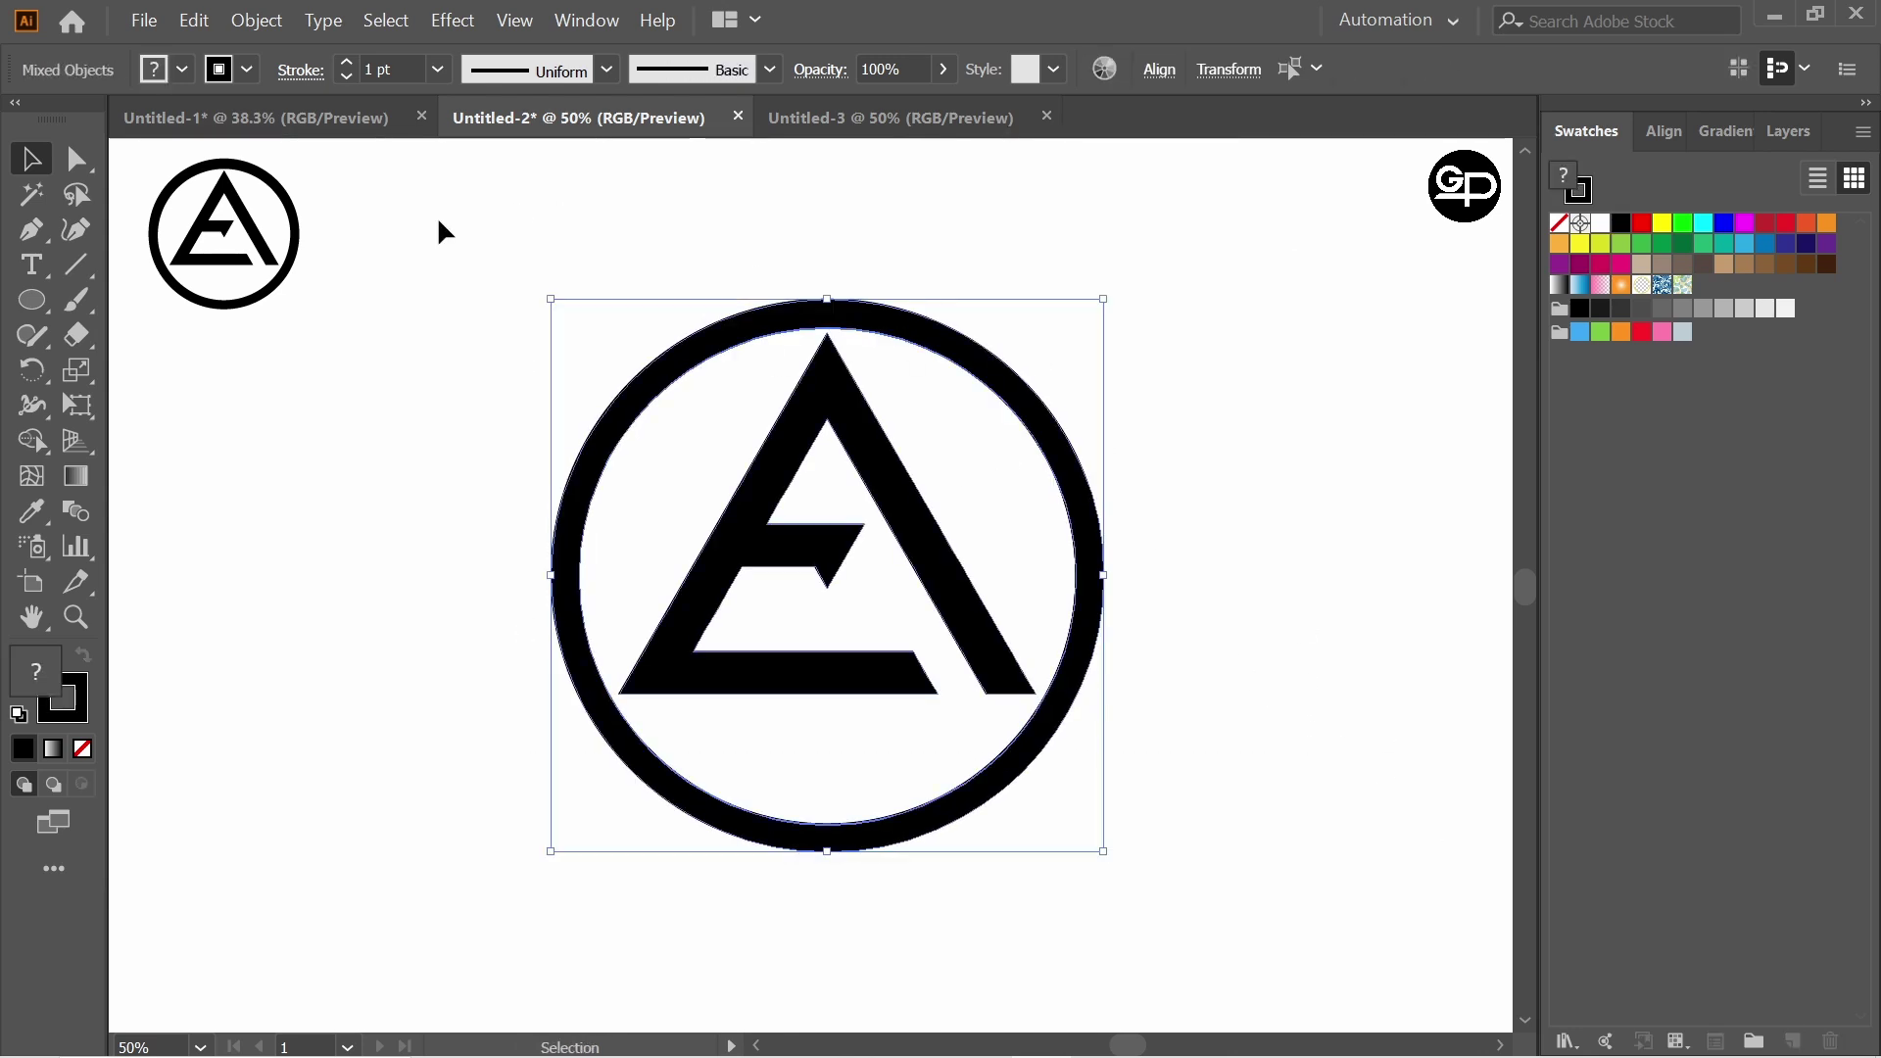
click(249, 71)
click(15, 121)
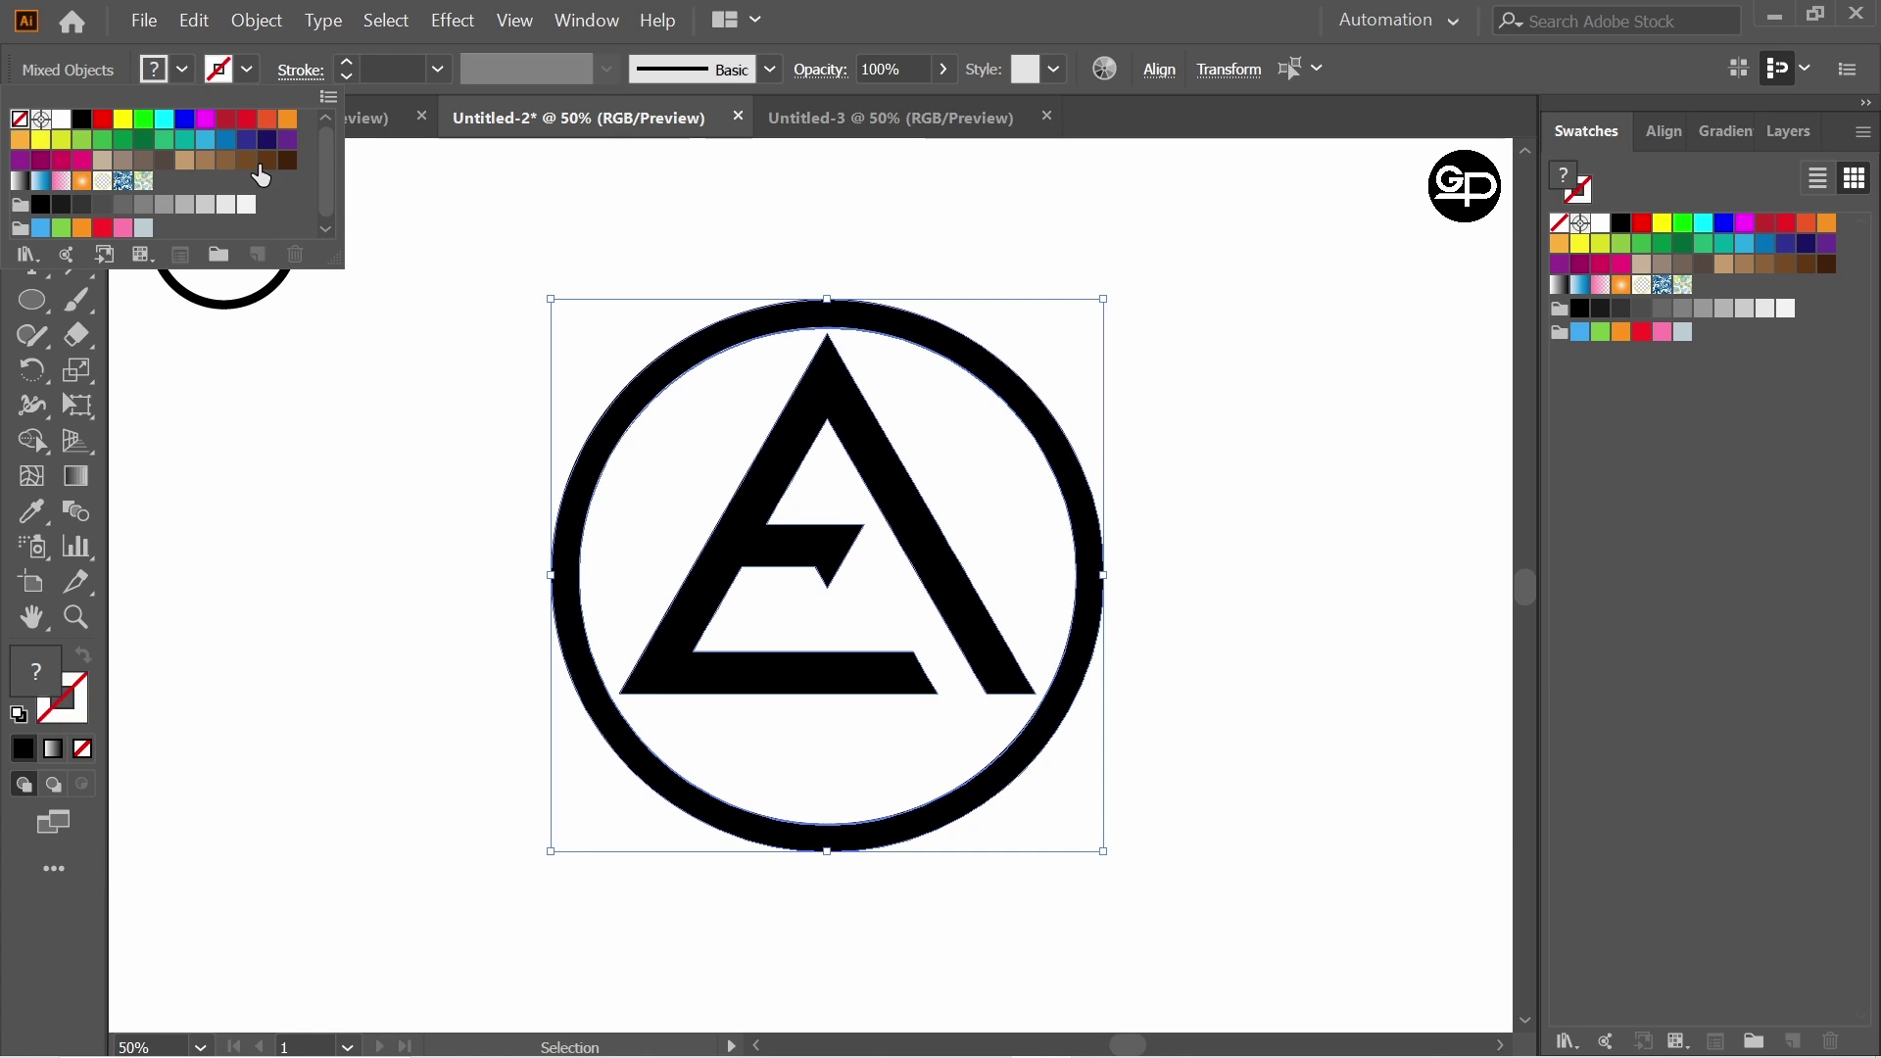
click(595, 241)
click(599, 243)
Group the EA monogram and its ring into one object
drag(456, 252, 1274, 893)
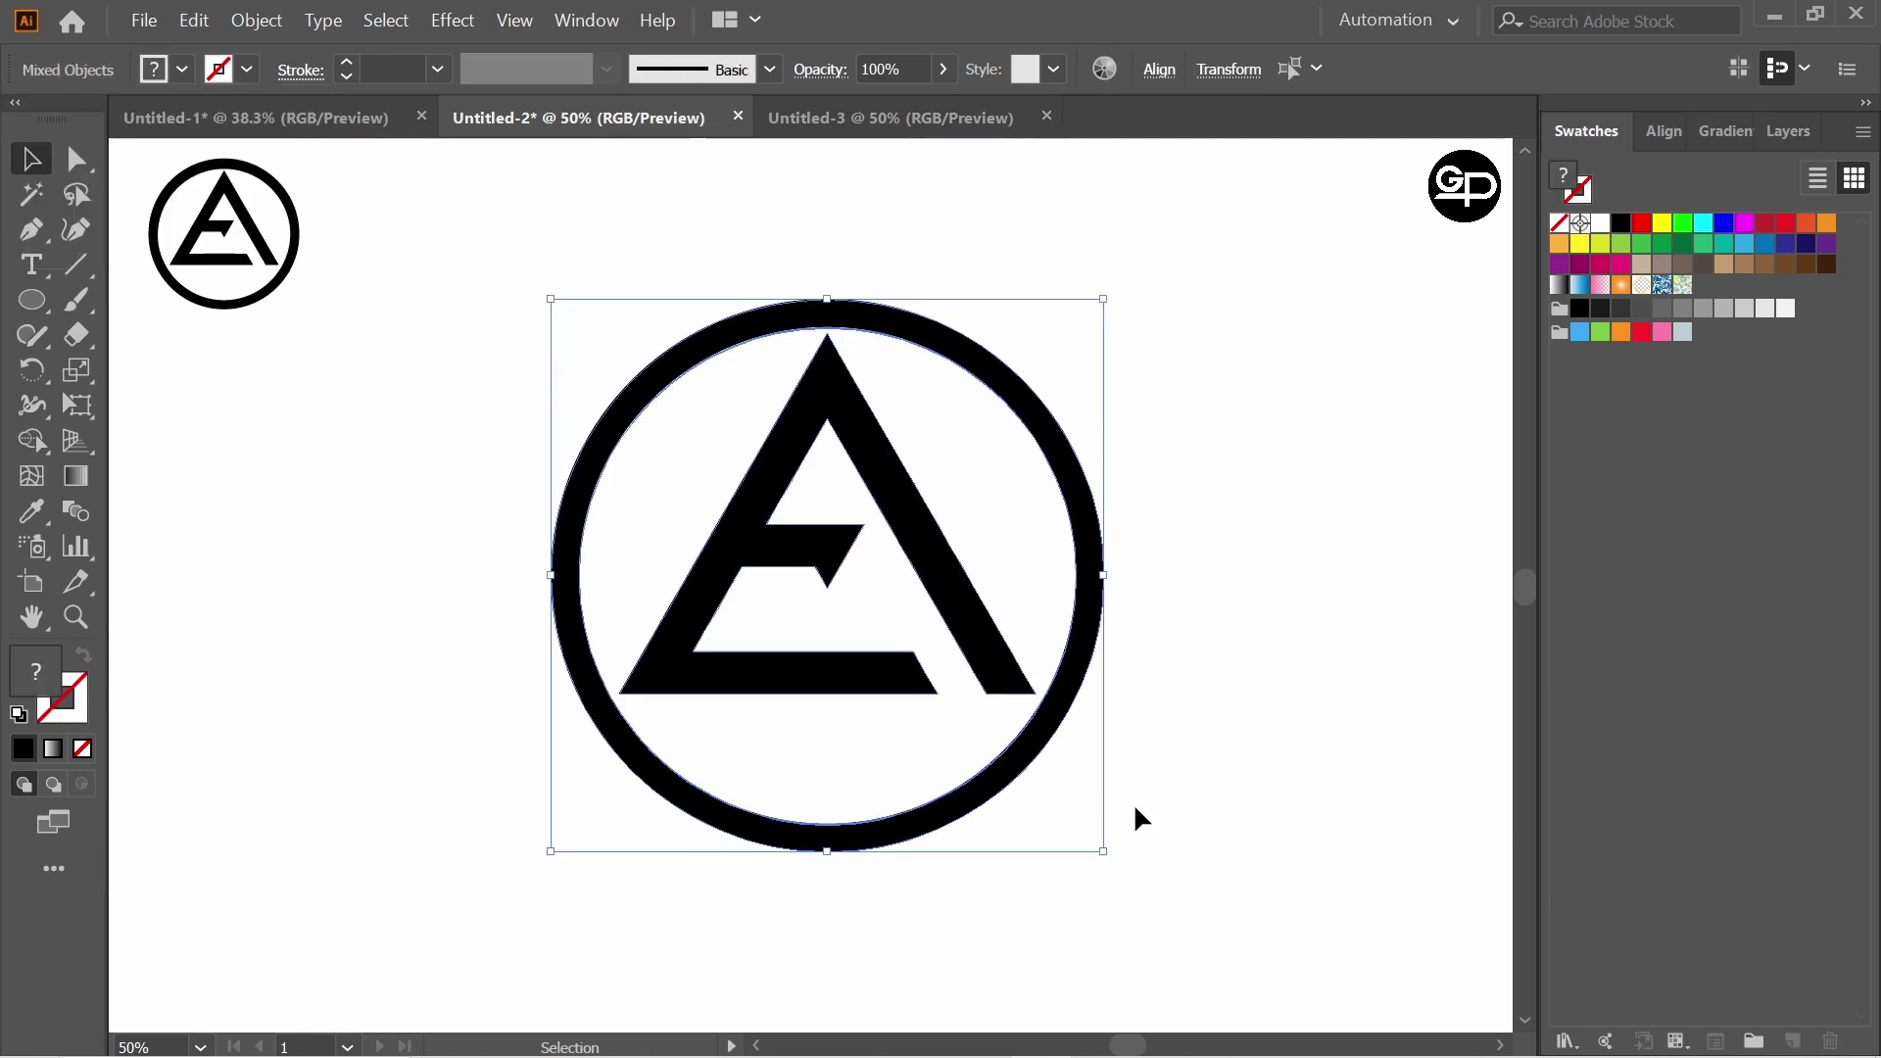
key(ctrl+g)
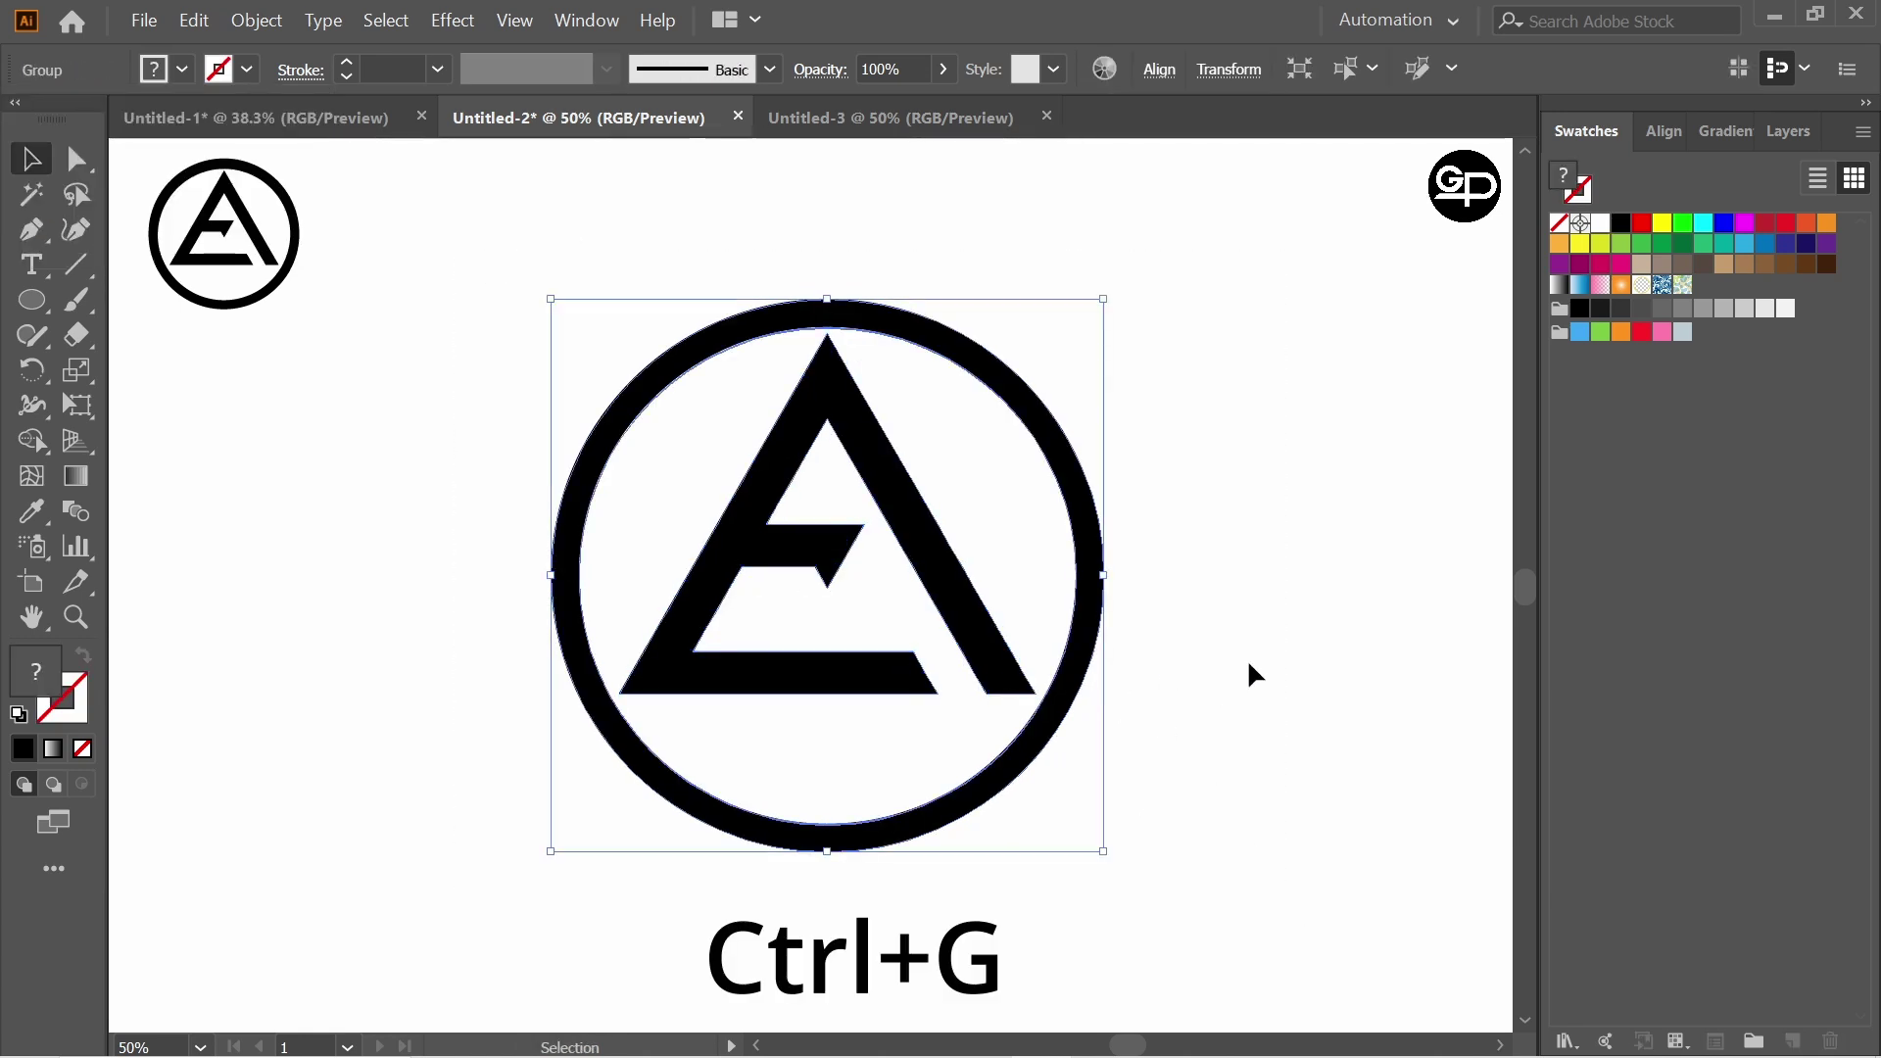
click(1248, 659)
Shift the grouped logo slightly up and left, enlarge it a little in proportion, and deselect it
drag(1095, 615, 1088, 605)
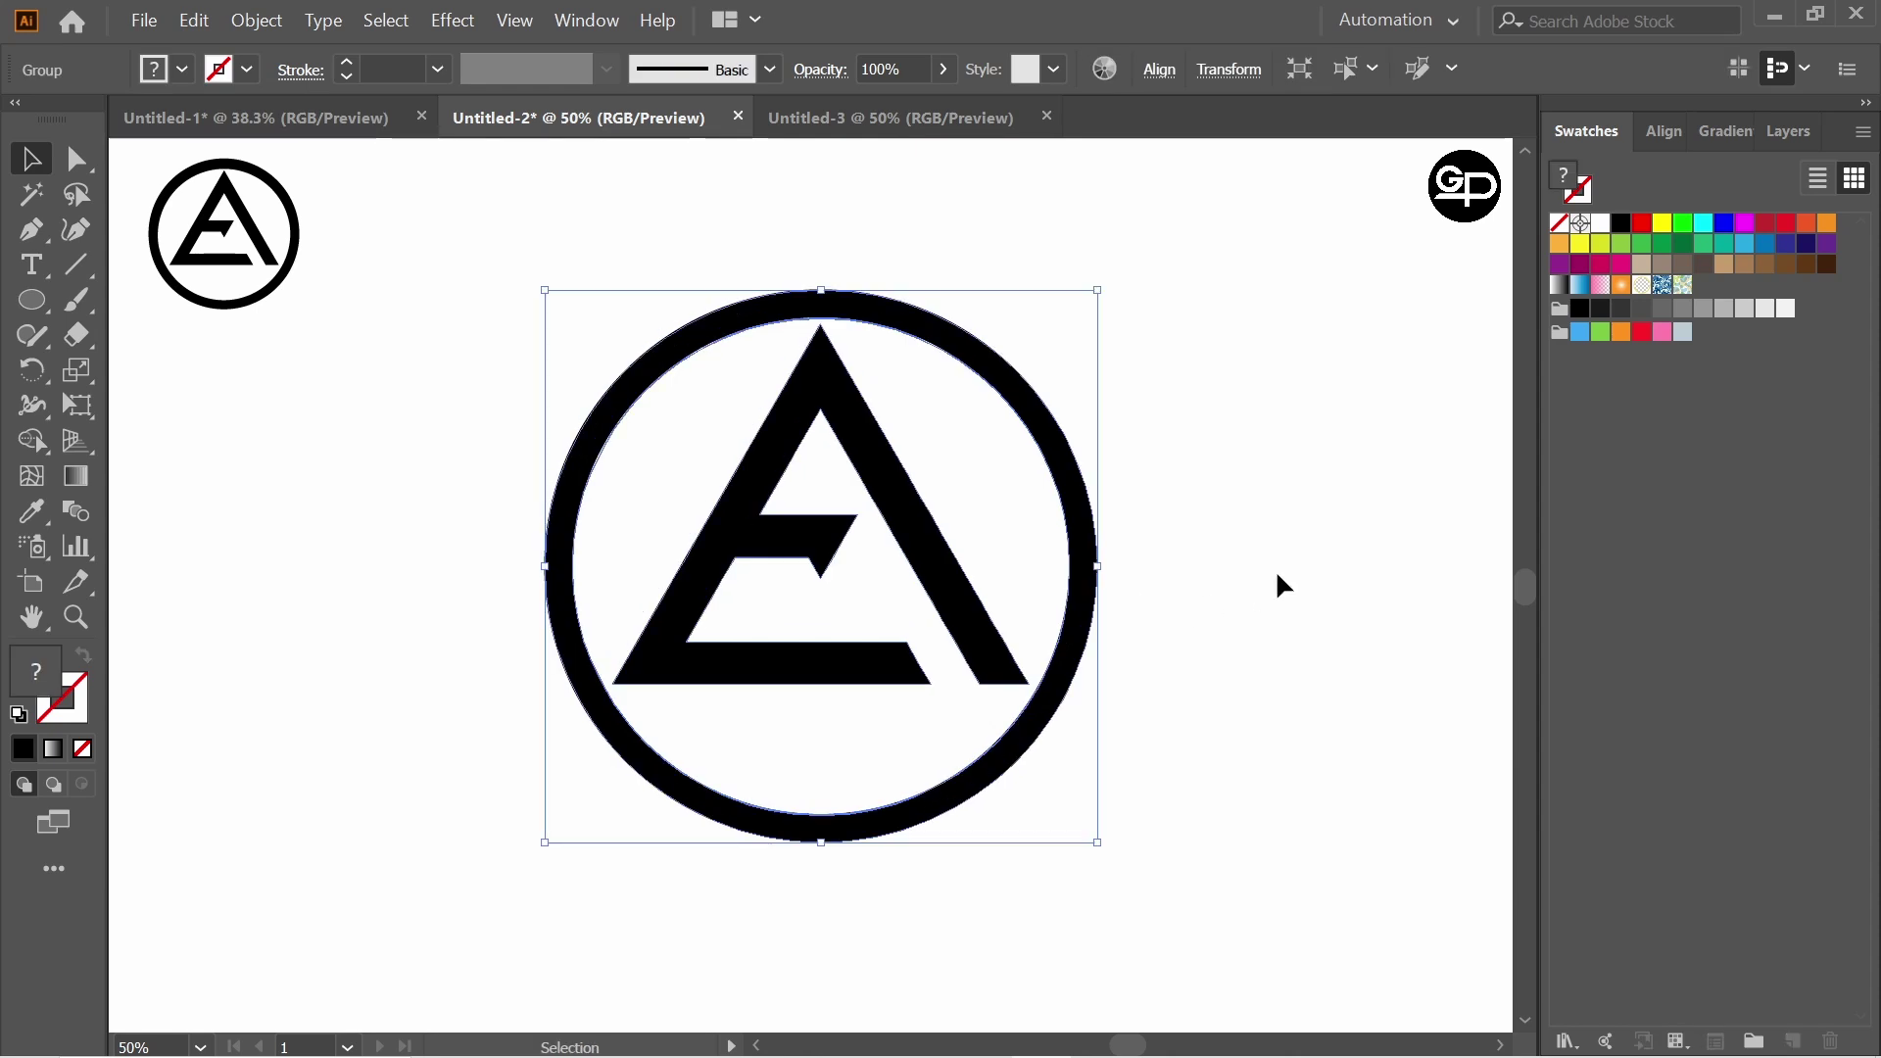
click(1264, 588)
click(1085, 616)
drag(1099, 845, 1113, 852)
mouse_move(1083, 672)
mouse_down()
mouse_move(1104, 642)
mouse_move(1083, 653)
mouse_up()
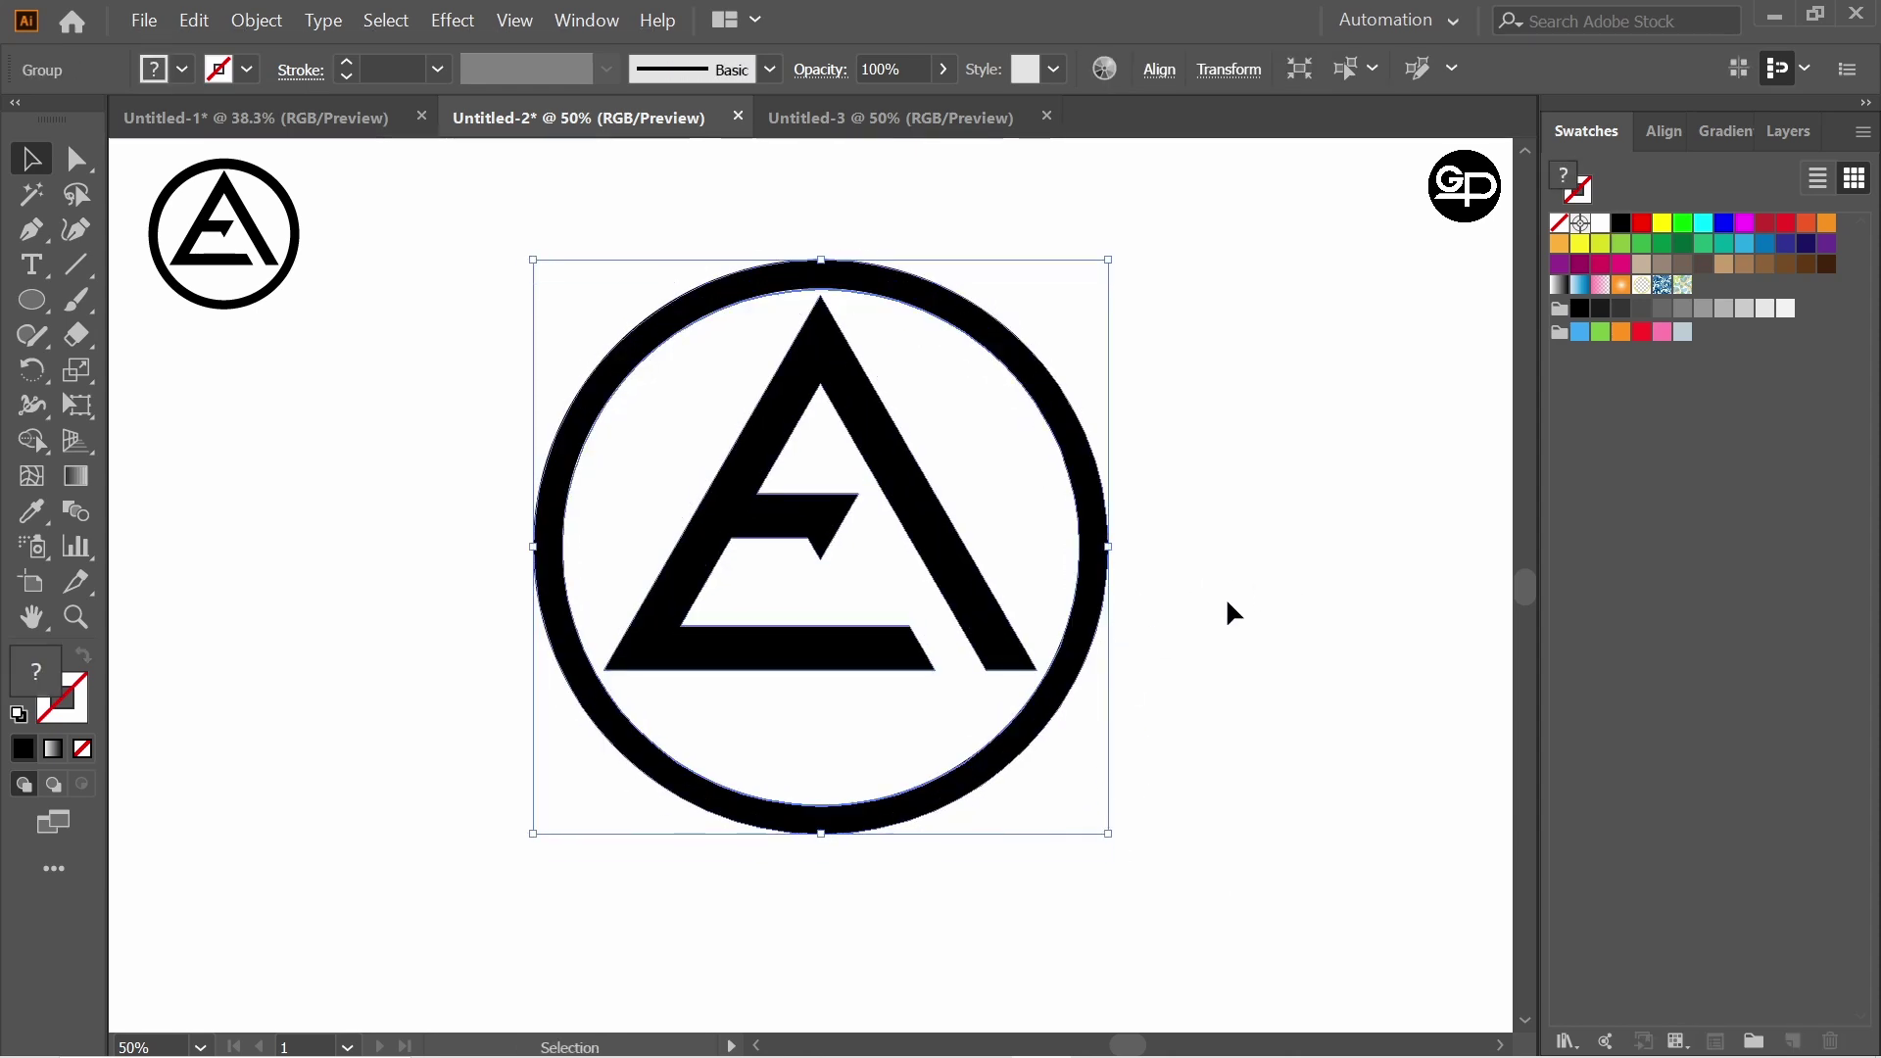
click(1315, 573)
click(1092, 612)
click(1375, 726)
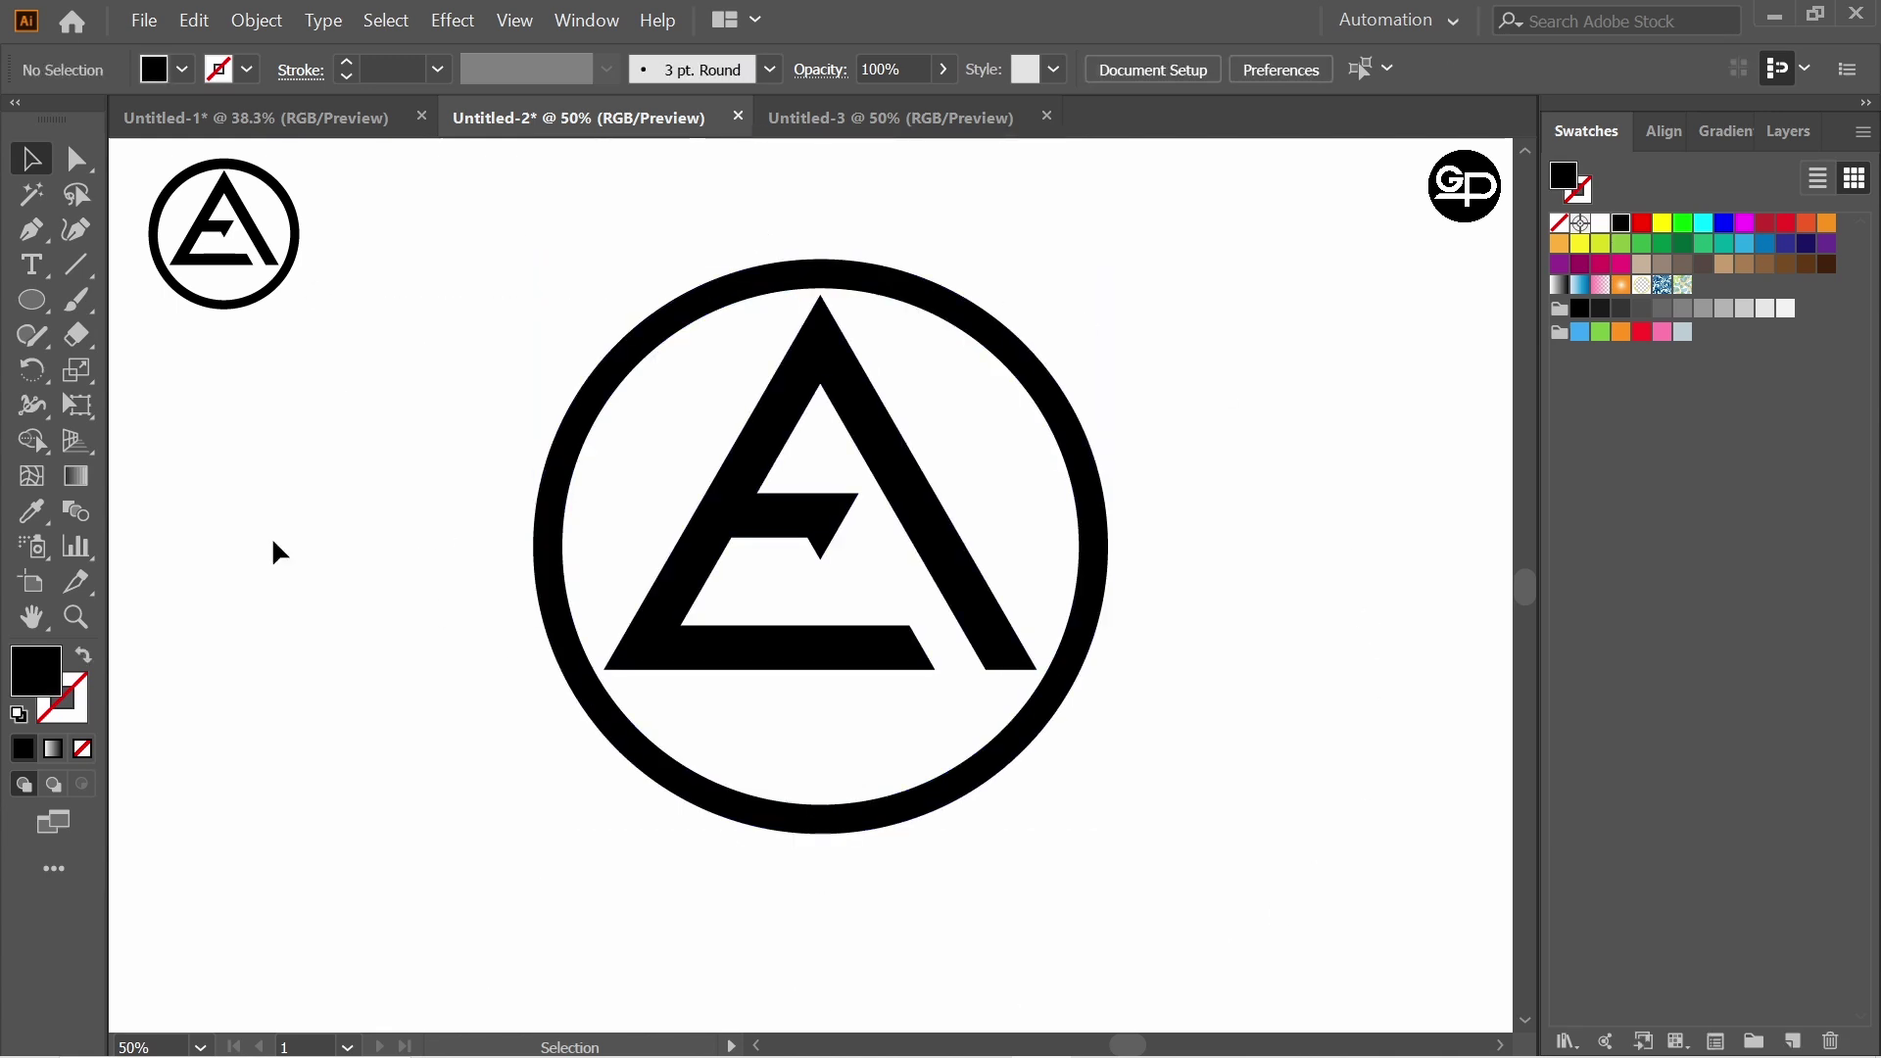